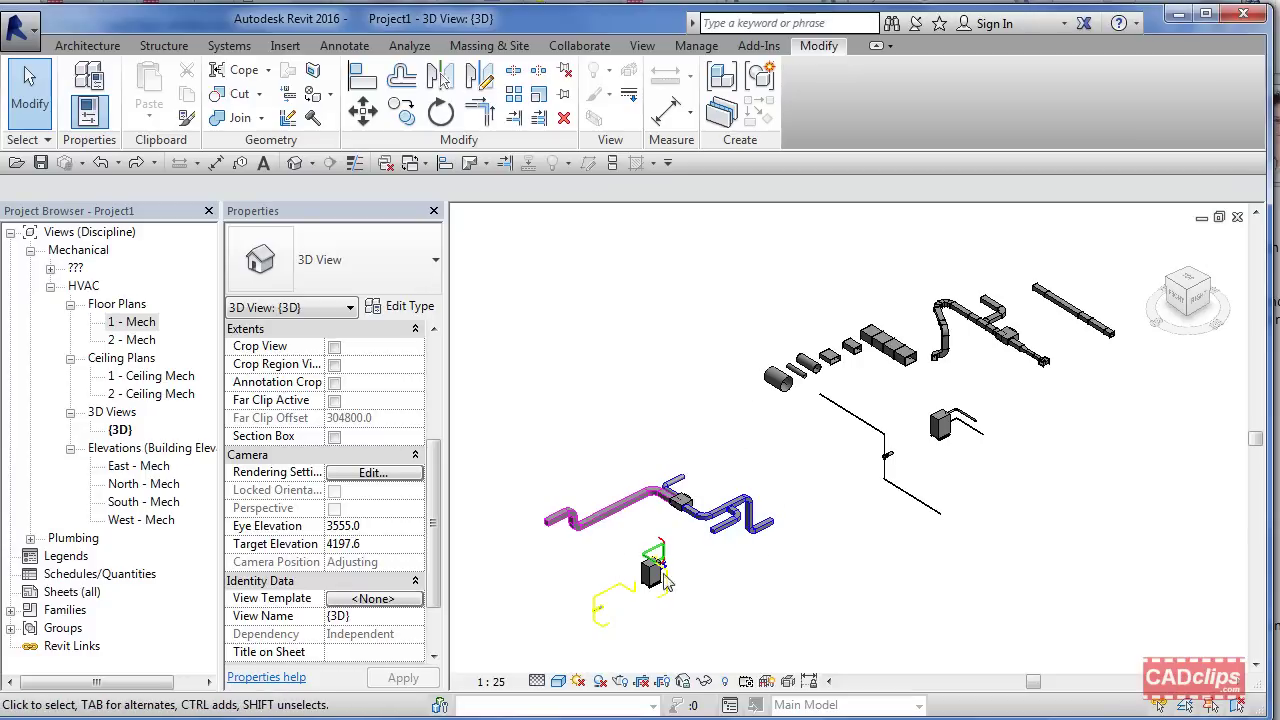
- Drag a crossing window around the lower-left duct run, its VAV unit and the connected piping
scroll(685, 555, "up", 4)
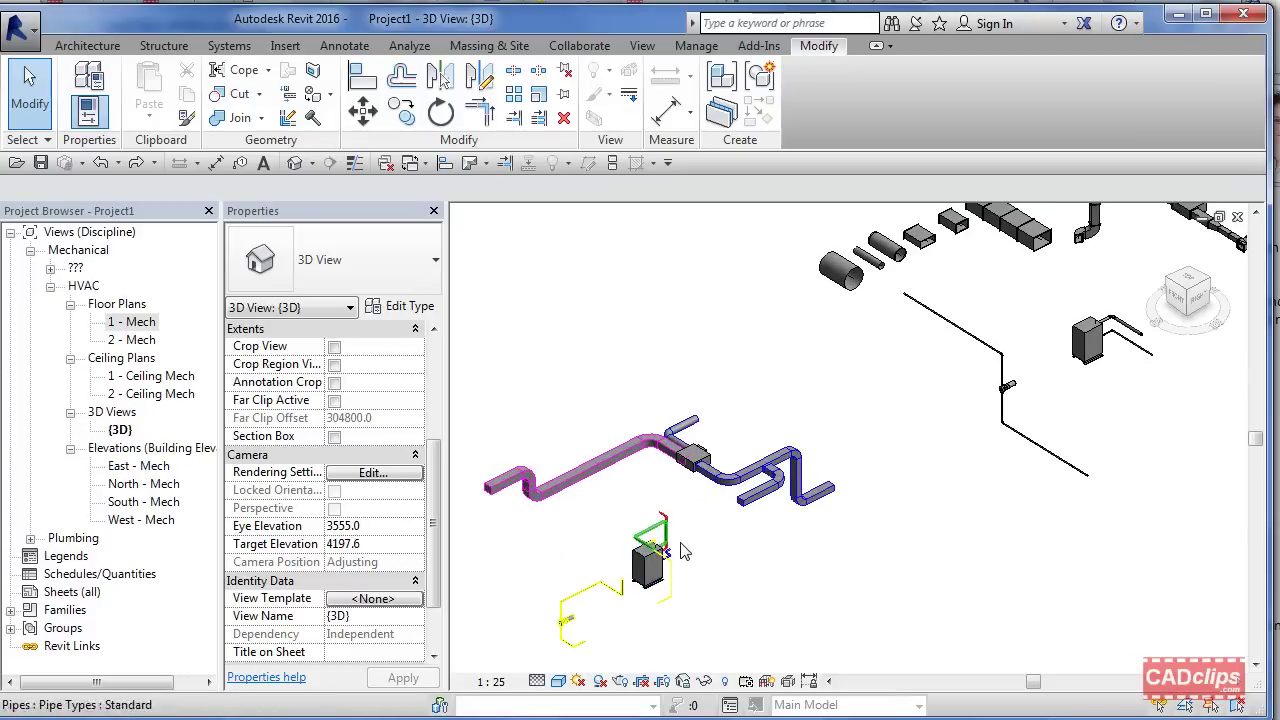
scroll(685, 551, "down", 2)
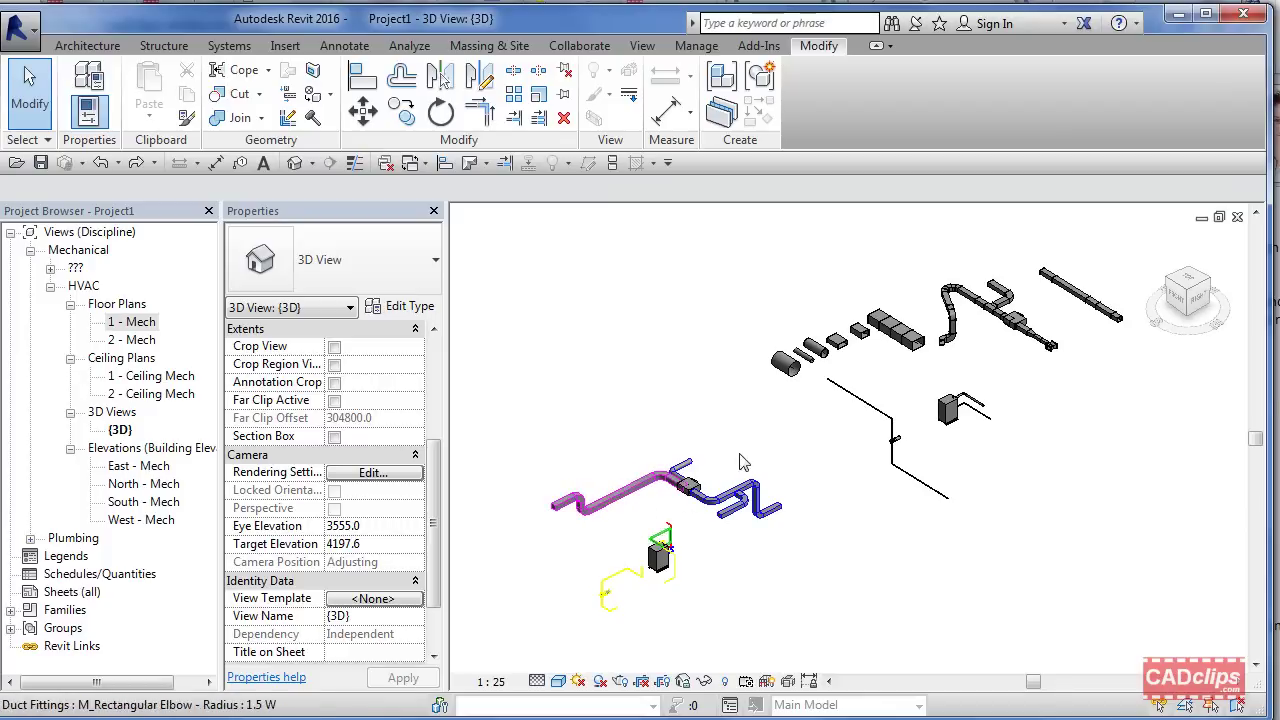
left_click_drag(773, 430, 543, 630)
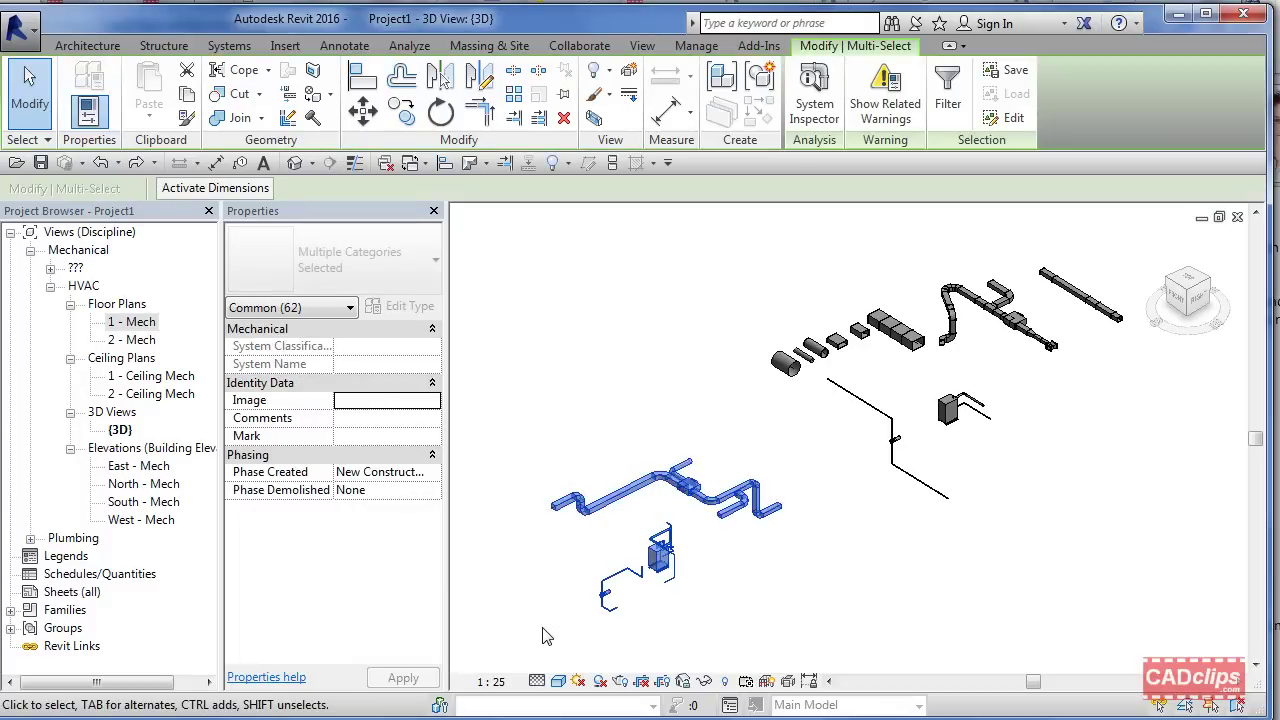
- Apply a selection box so only the selected duct run and equipment remain visible
left_click(594, 119)
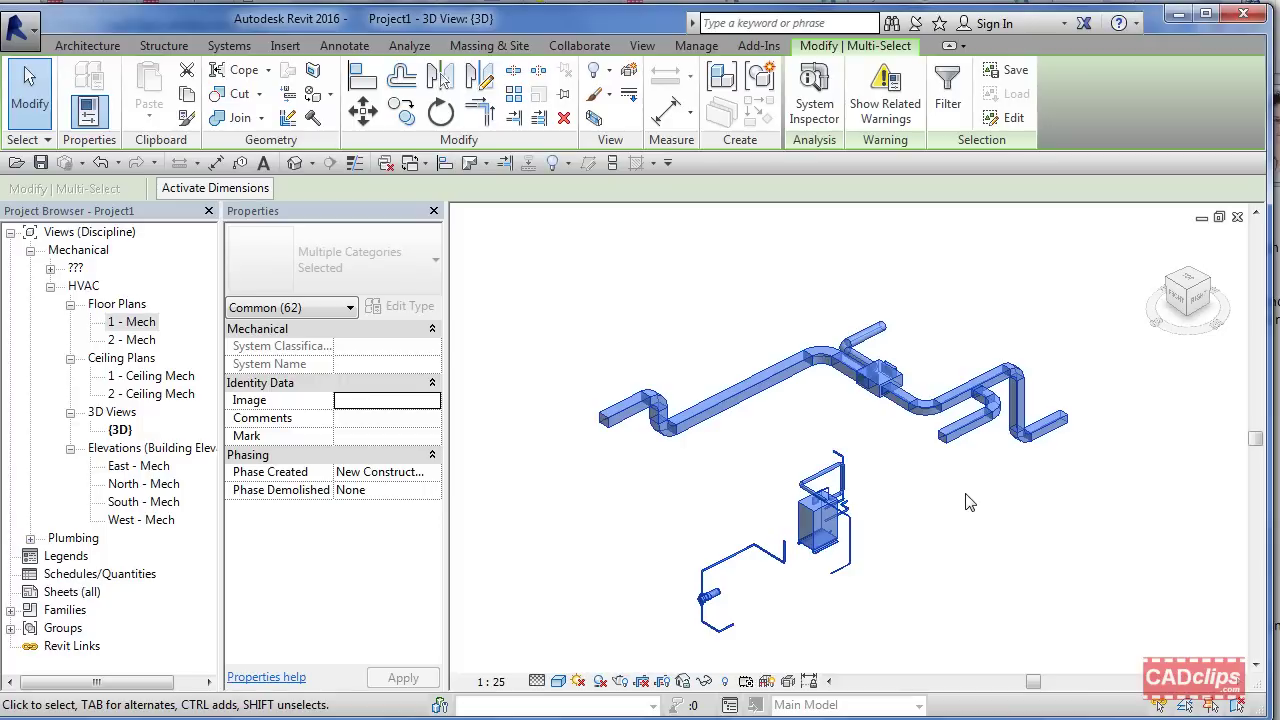
key("Escape")
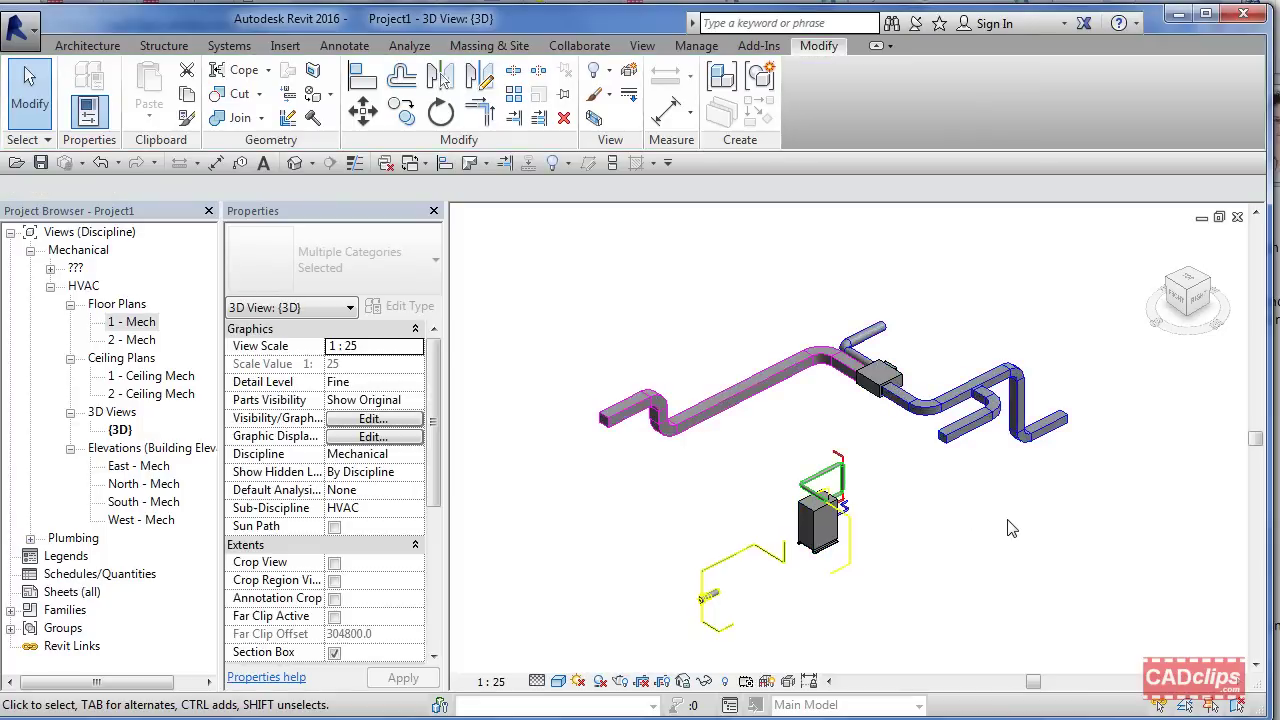
middle_click_drag(1007, 529, 826, 526, "shift")
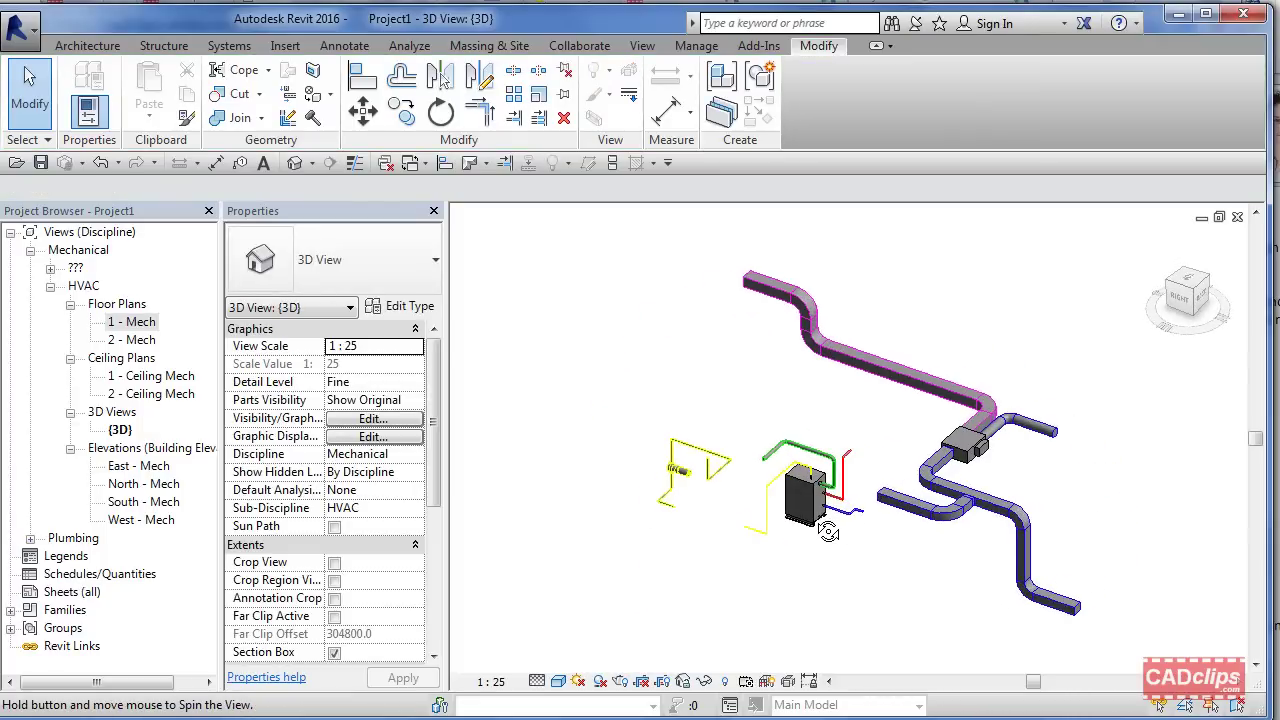
scroll(1013, 493, "up", 6)
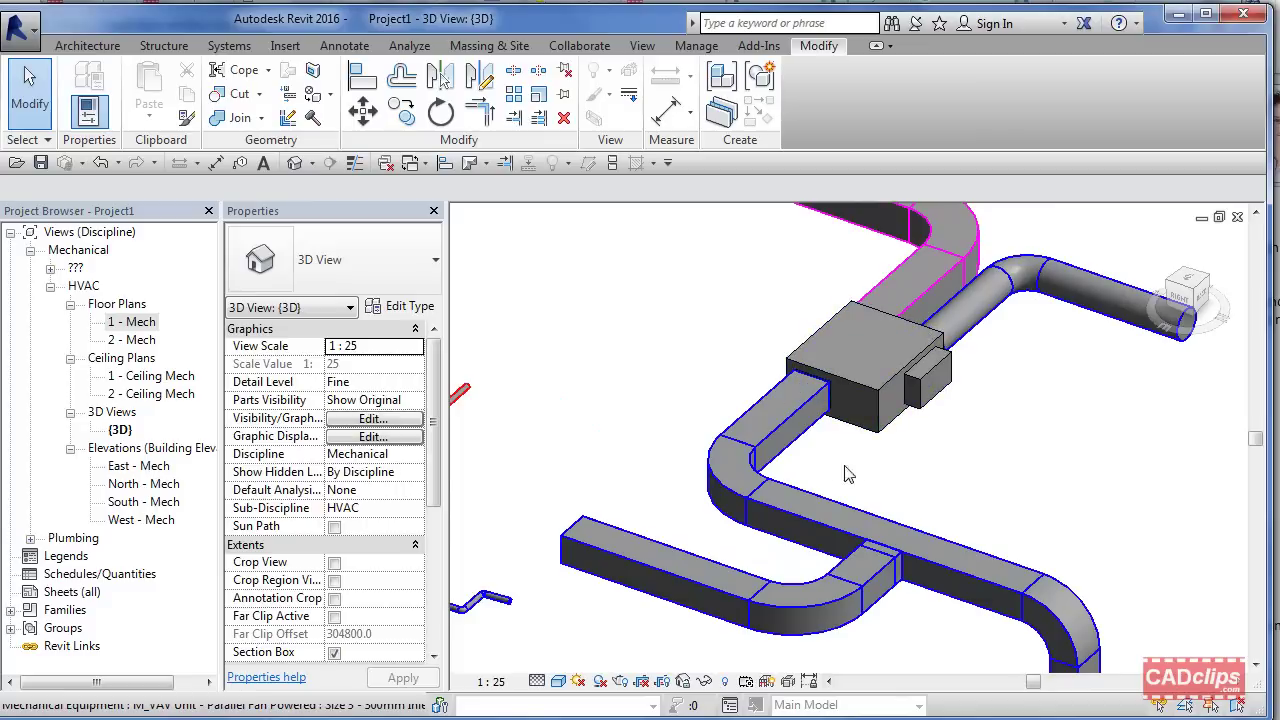
- Inspect the VAV unit and bring the 300 x 300 end duct into view
left_click(858, 390)
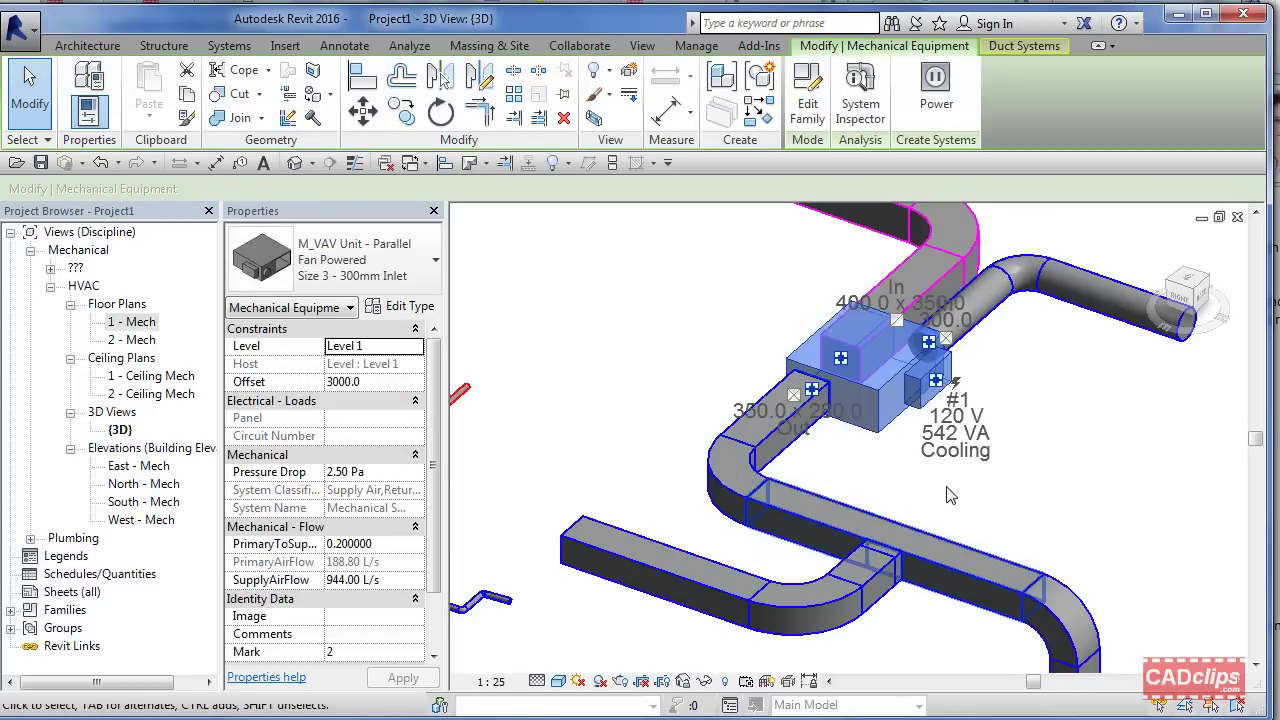
key("Escape")
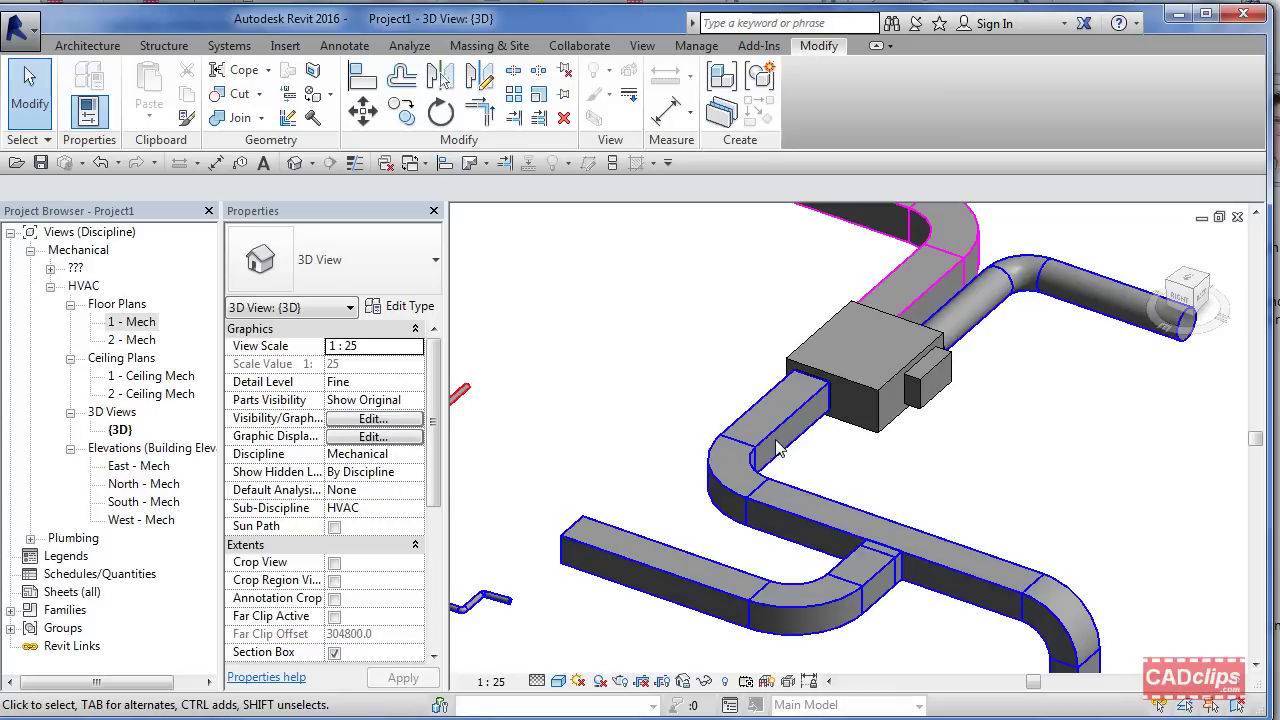
middle_click_drag(872, 568, 905, 428)
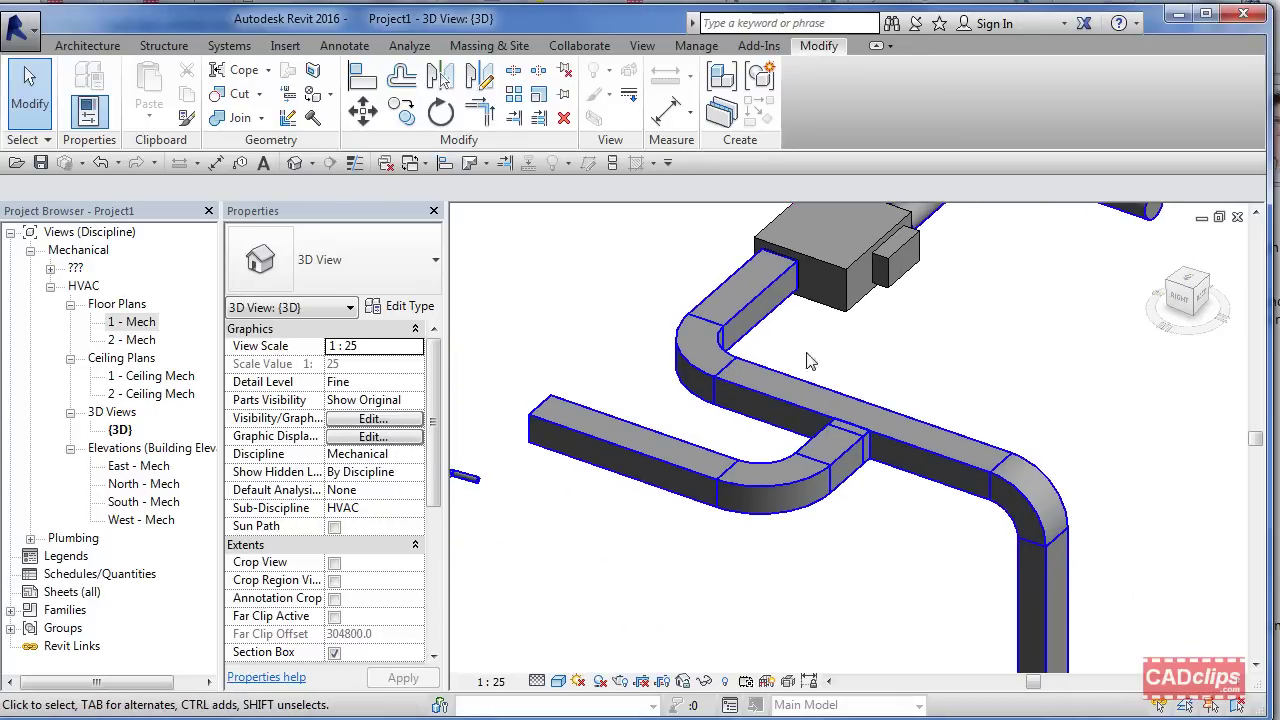
scroll(918, 394, "down", 2)
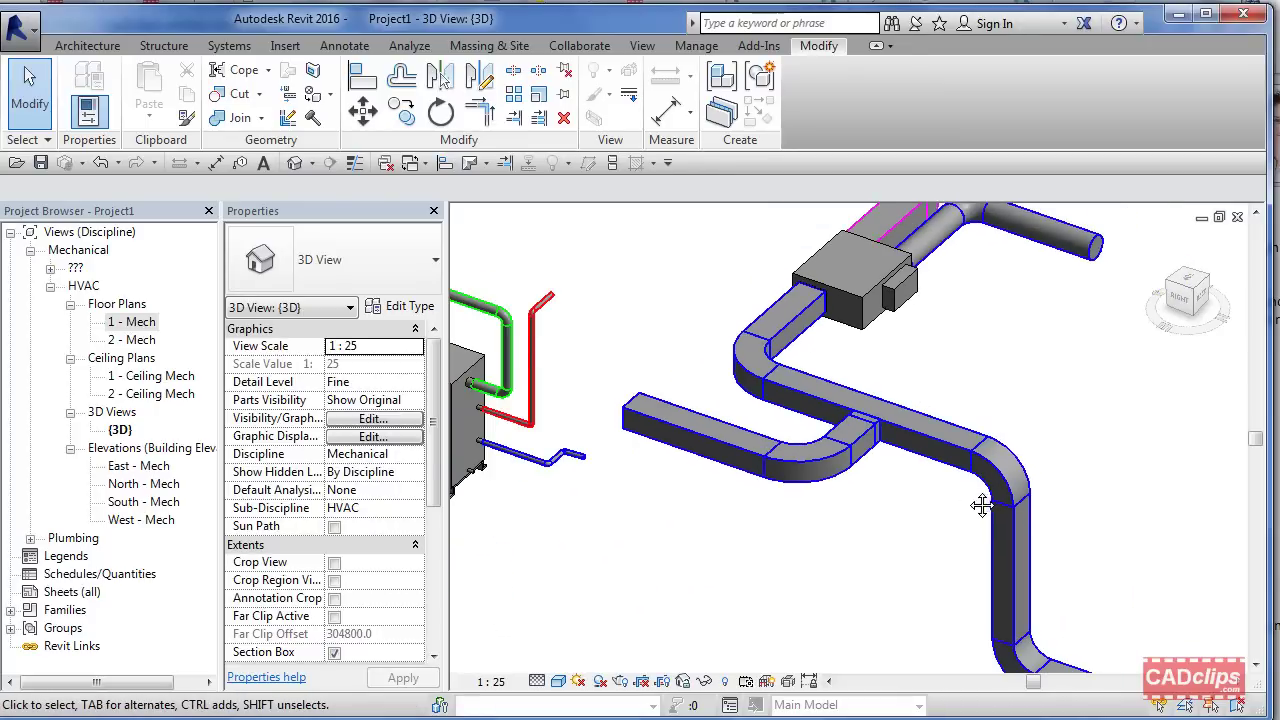
middle_click_drag(981, 506, 893, 452)
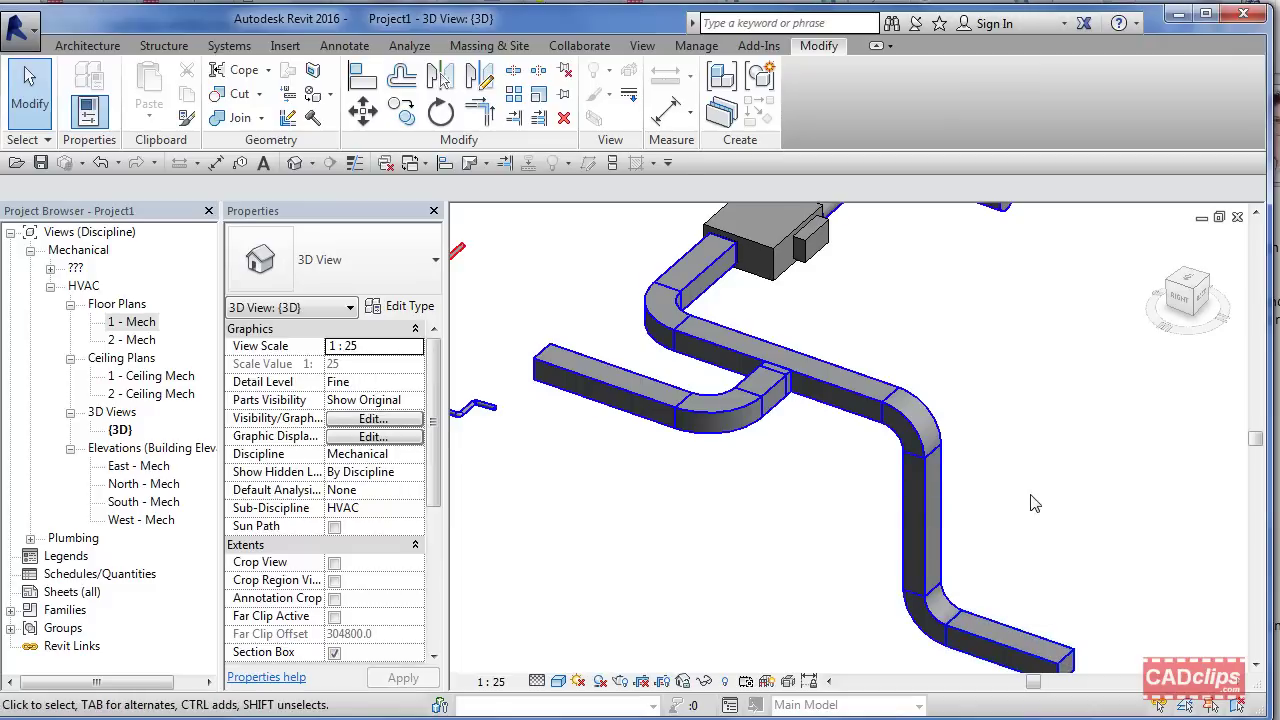
middle_click_drag(1035, 503, 975, 435)
- Stretch the end rectangular duct segment to lengthen it
left_click(1008, 588)
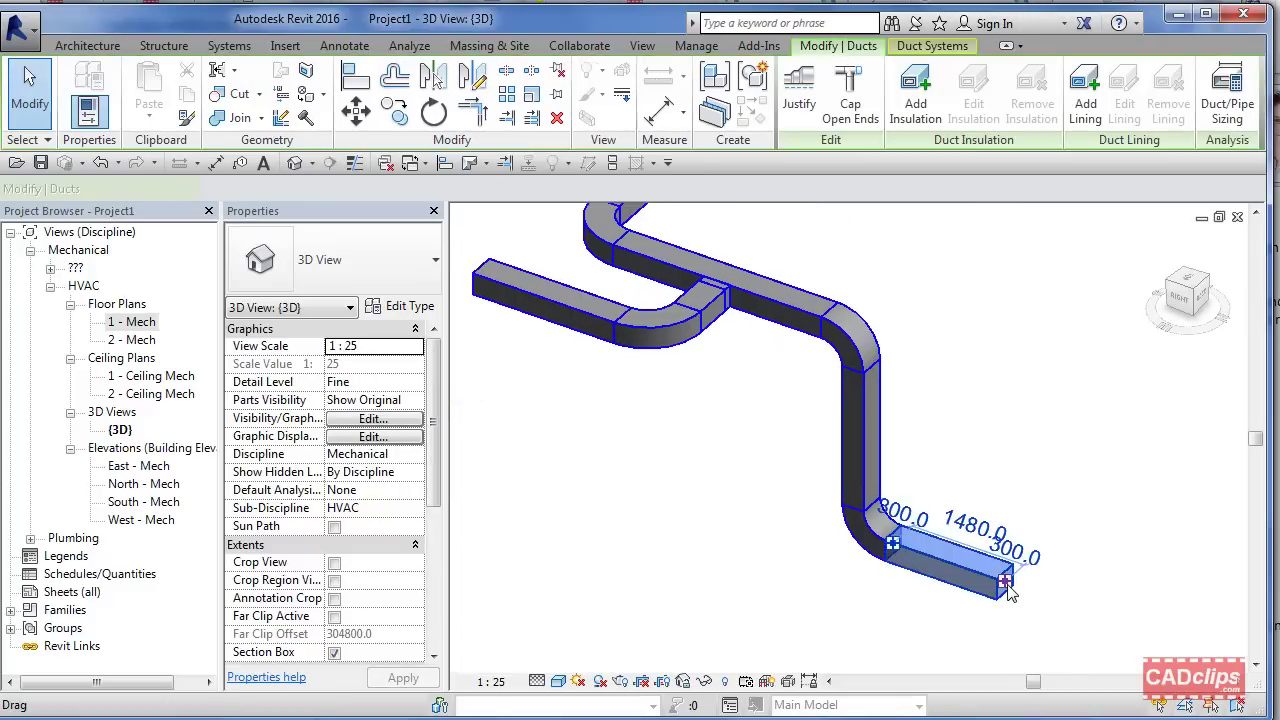
left_click_drag(1006, 588, 1036, 594)
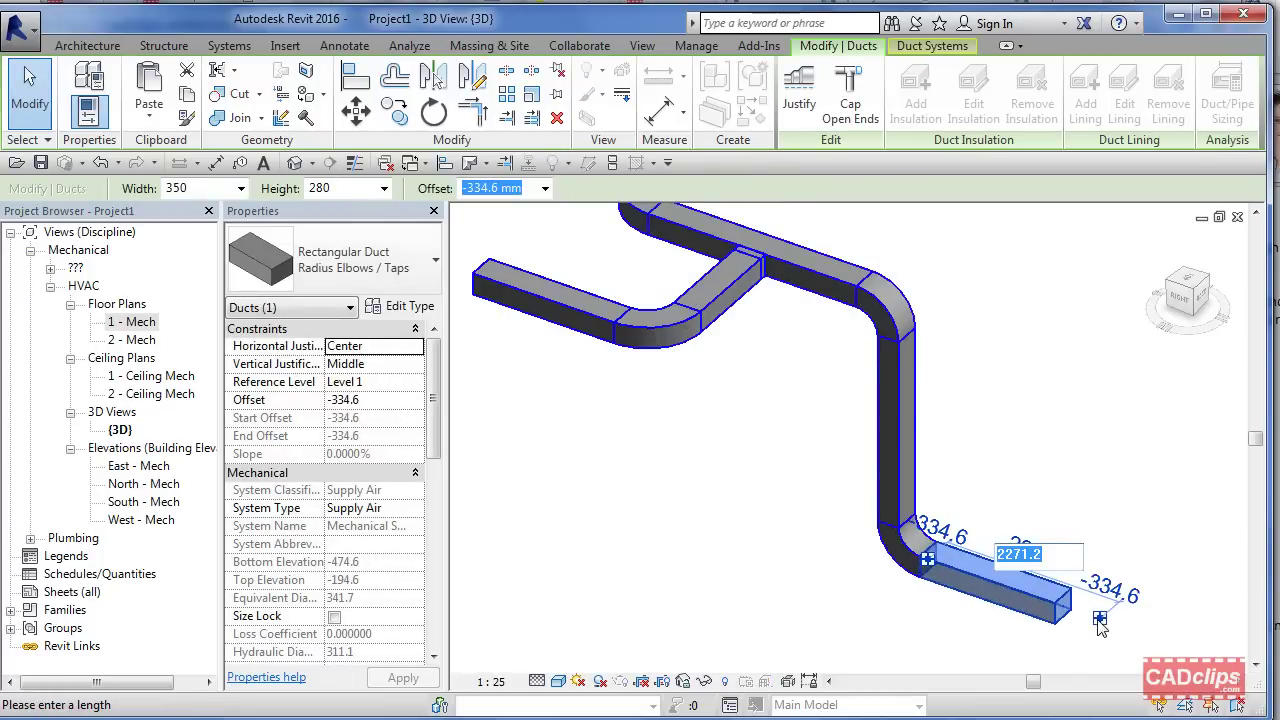
key("Escape")
key("Escape")
scroll(1011, 516, "down", 2)
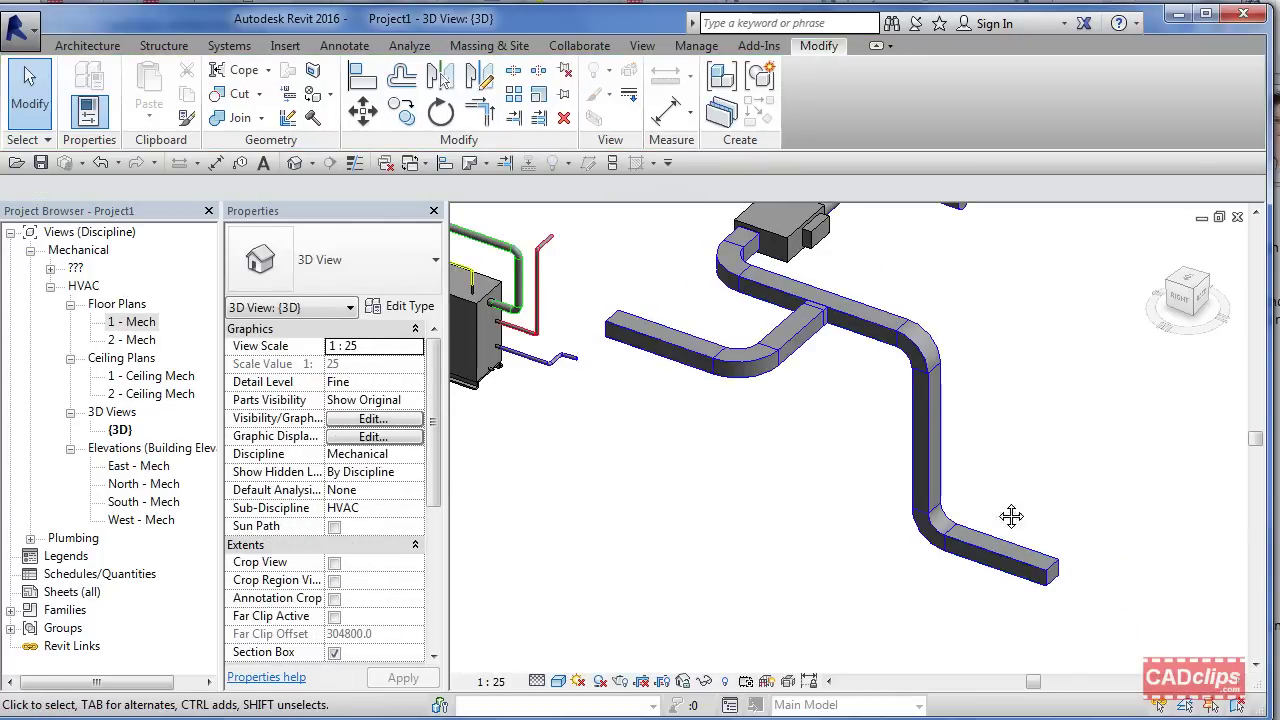
middle_click_drag(1011, 516, 1126, 608)
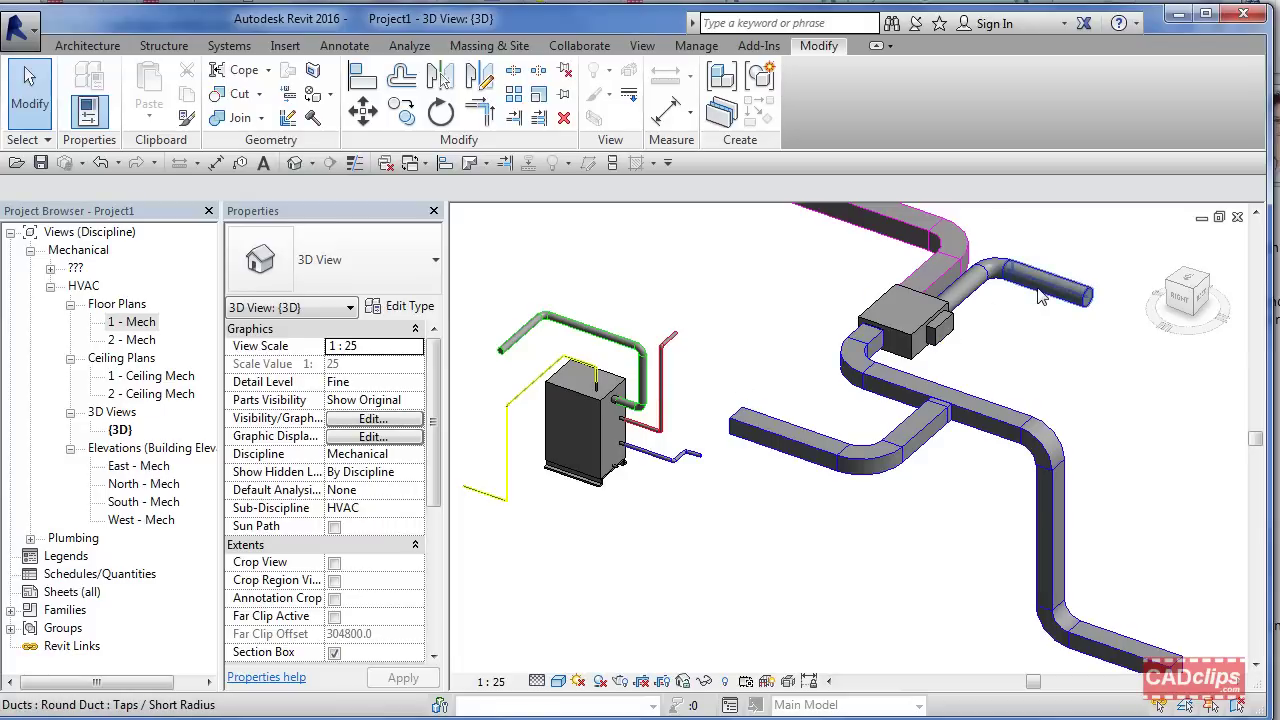
- Extend the round branch duct's end to a length of 3100
left_click(979, 360)
middle_click_drag(1063, 300, 849, 437)
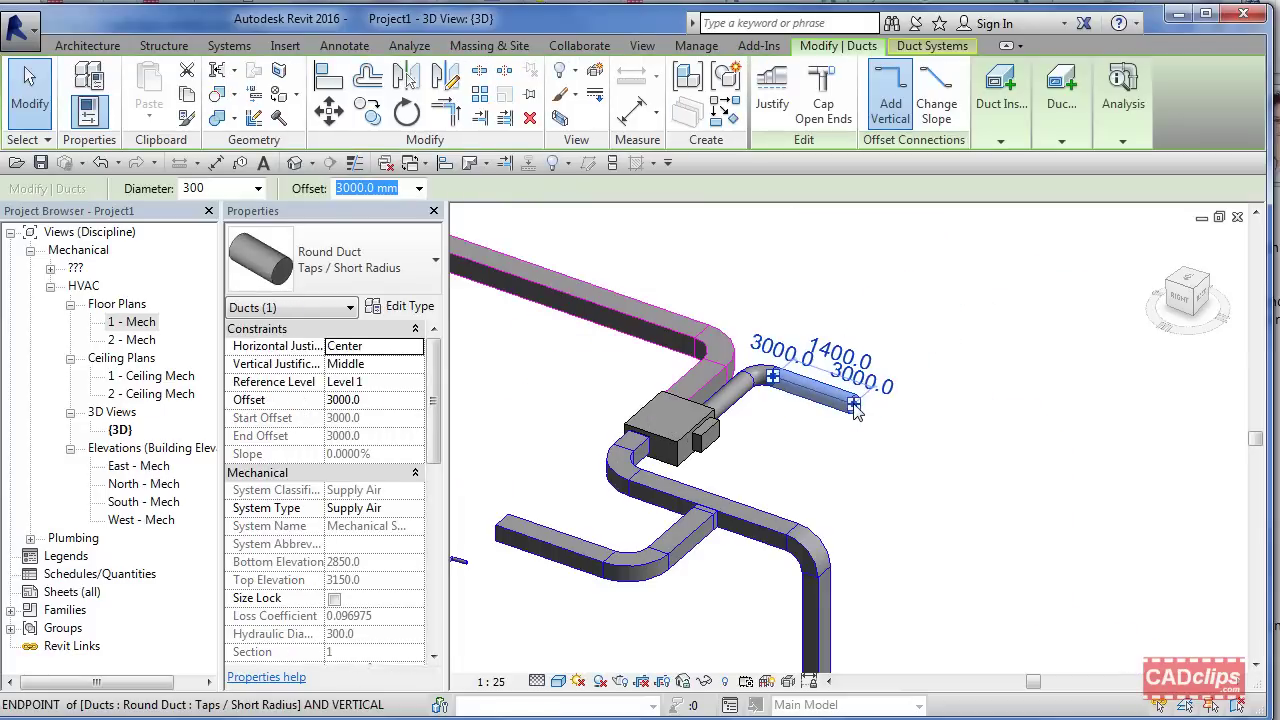
left_click_drag(849, 408, 948, 440)
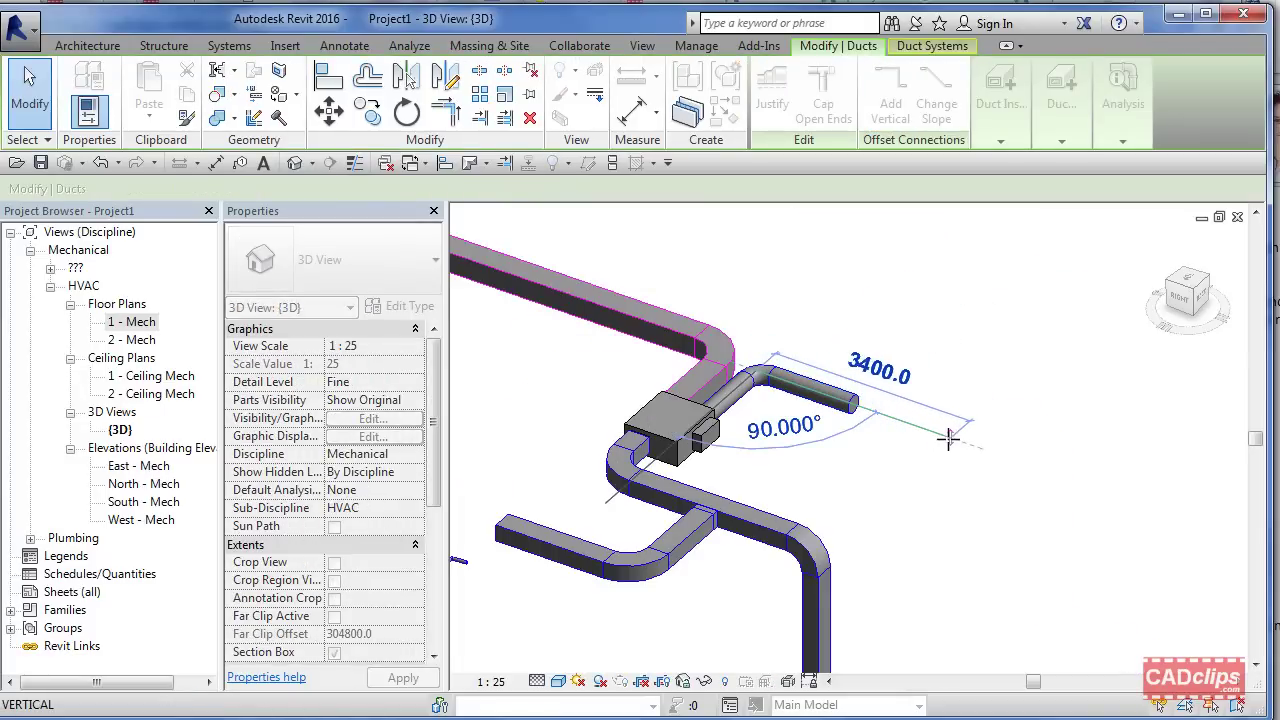
left_click_drag(890, 484, 891, 481)
left_click(895, 492)
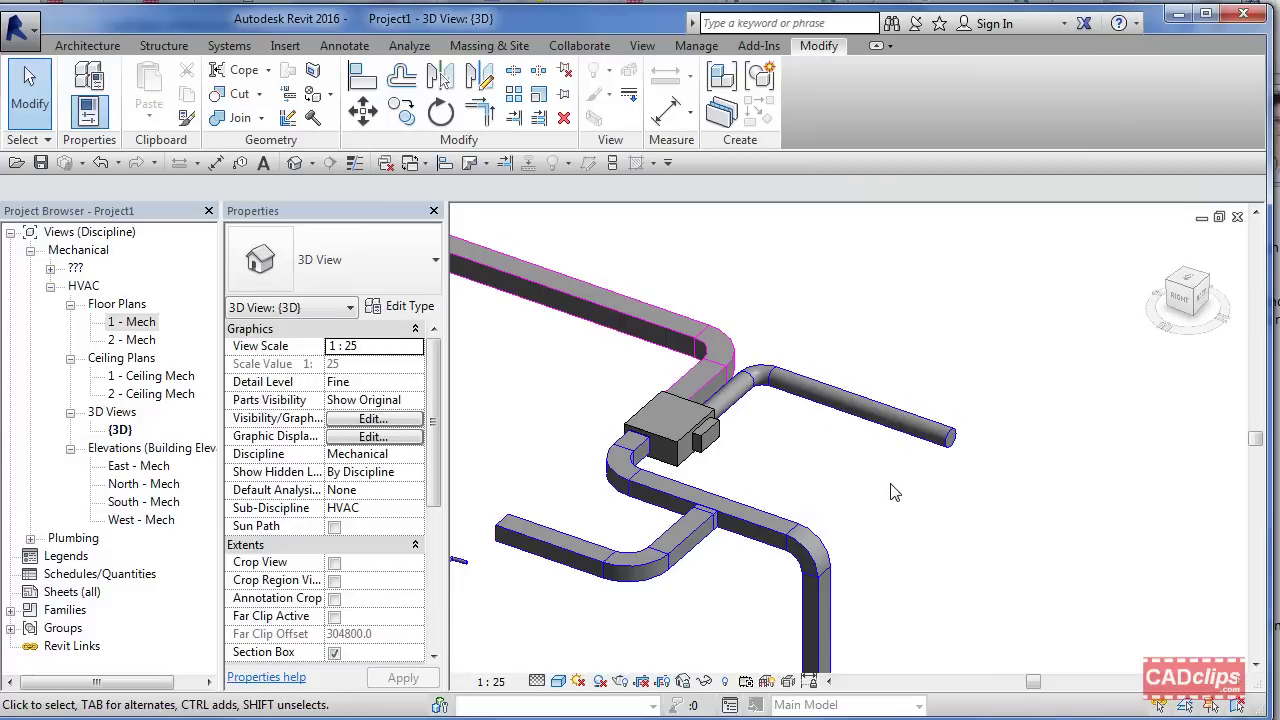
- Draw from the round duct's open end to add an elbow and a short new segment
left_click(880, 412)
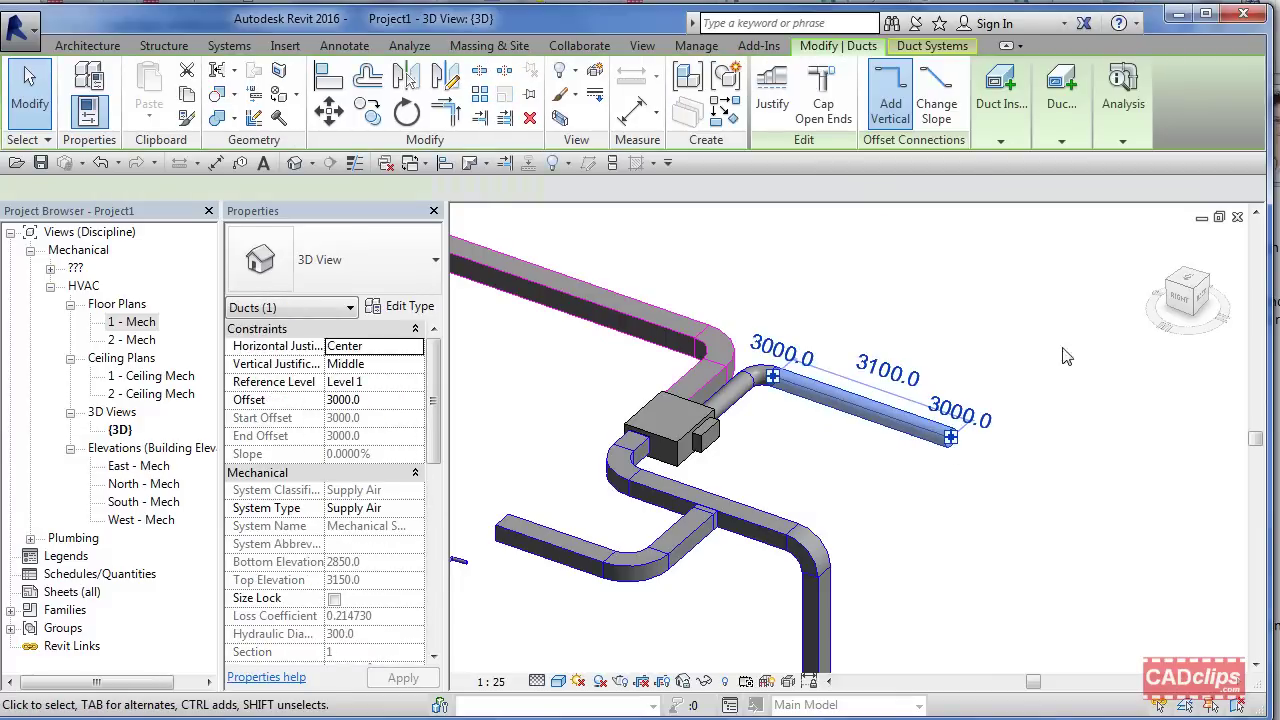
left_click(950, 437)
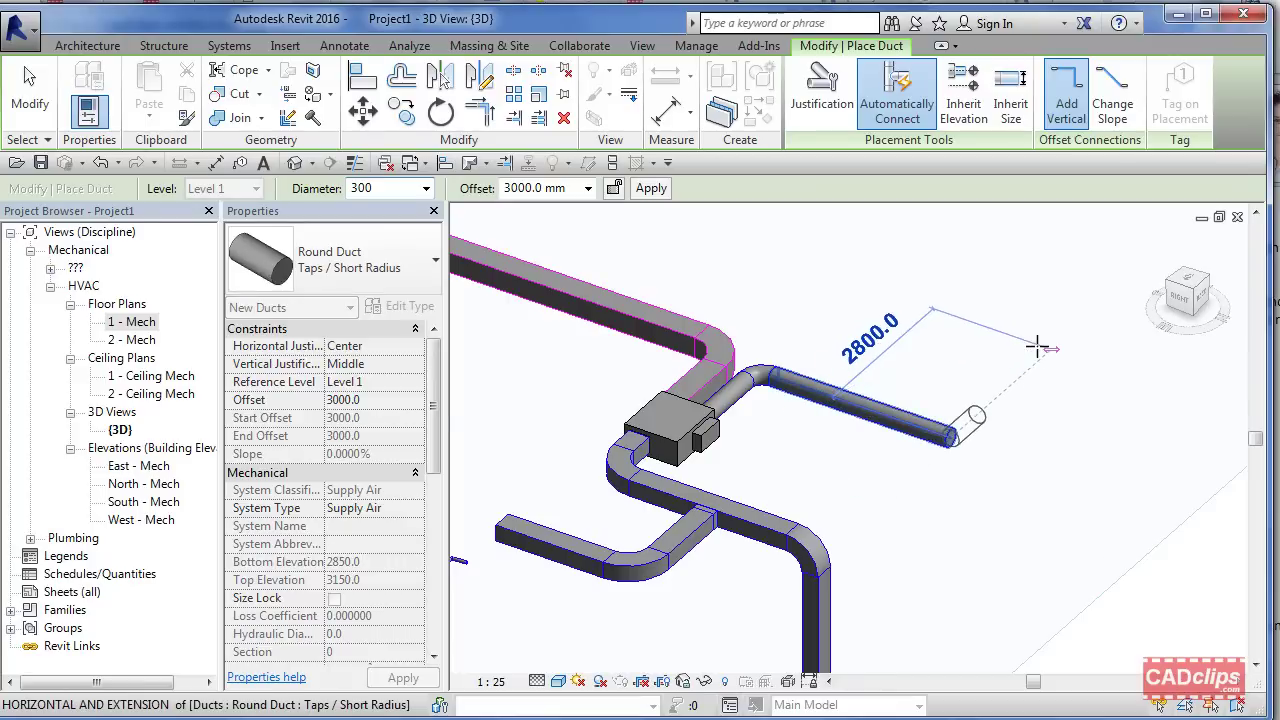
left_click(990, 385)
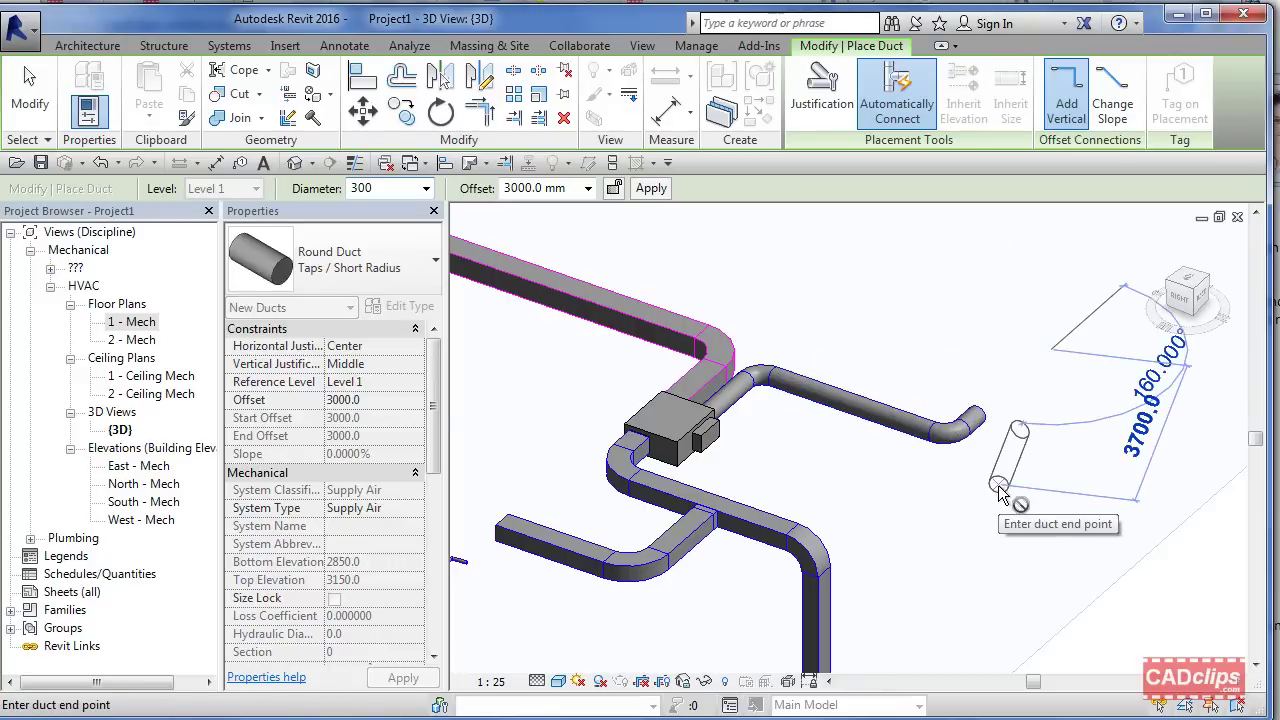
key("Escape")
key("Escape")
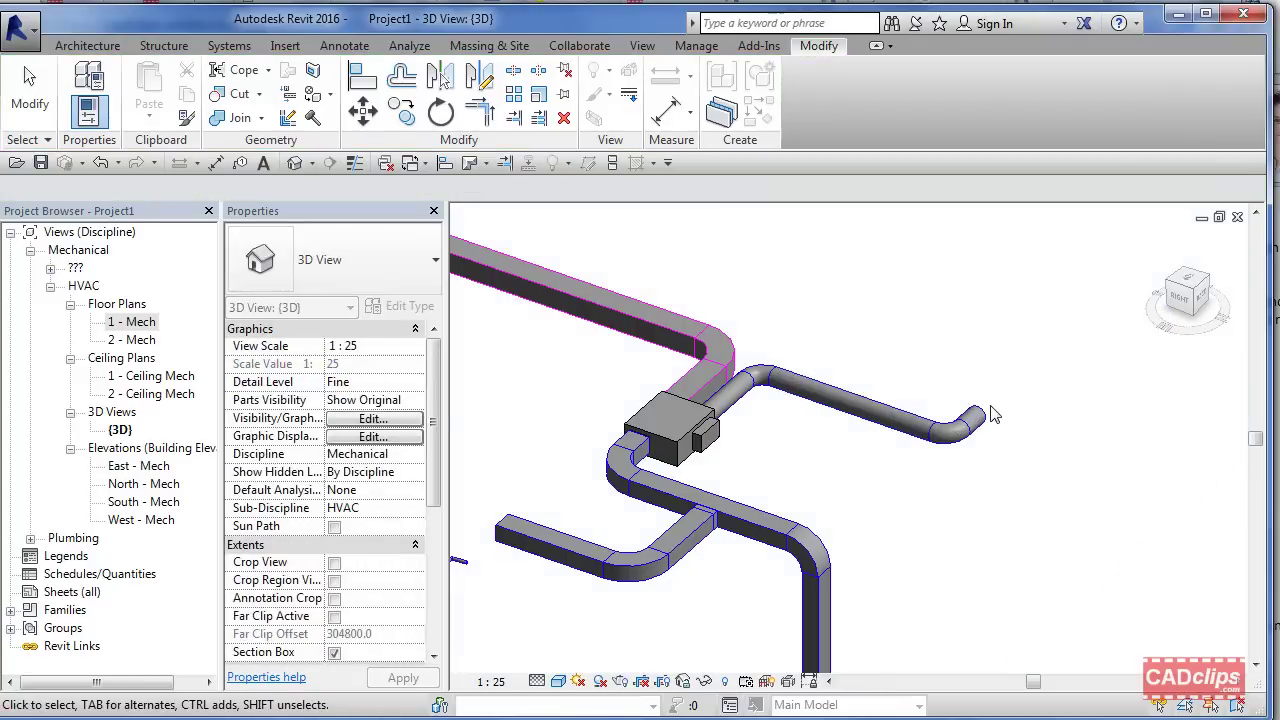
middle_click_drag(992, 440, 1007, 490, "shift")
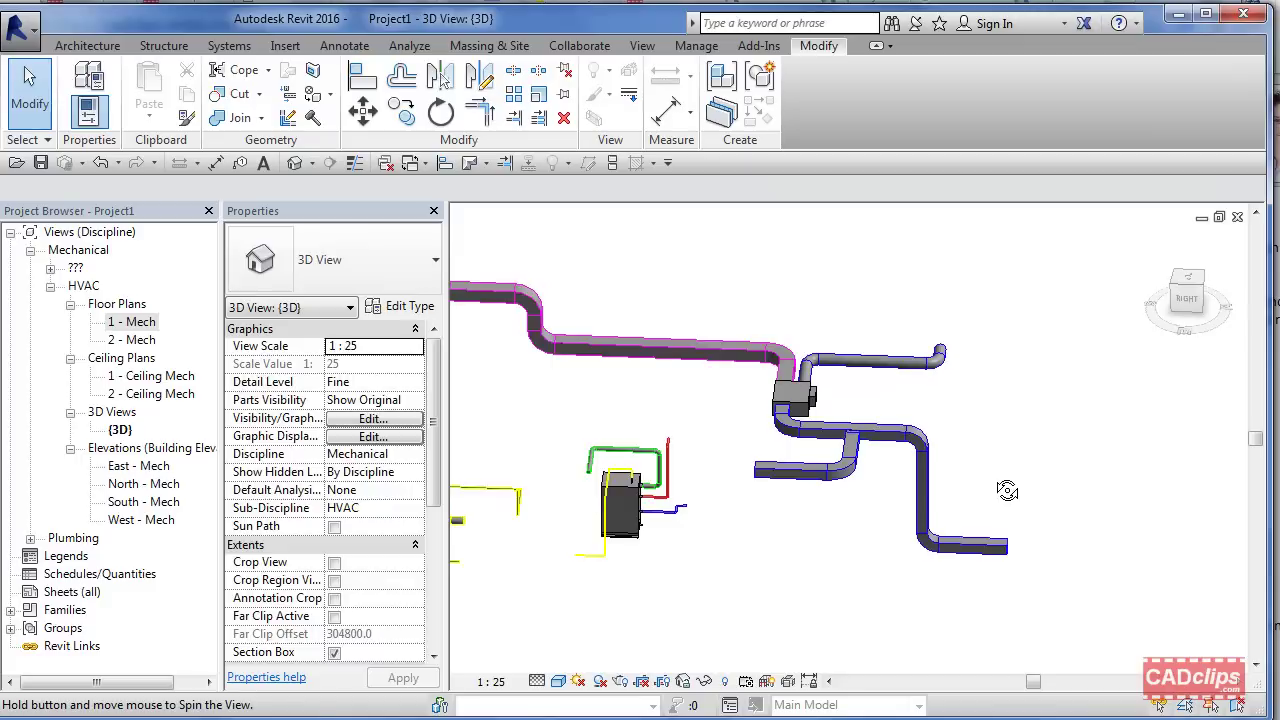
- Adjust the end length of the vertical duct above the equipment
middle_click_drag(755, 462, 840, 467)
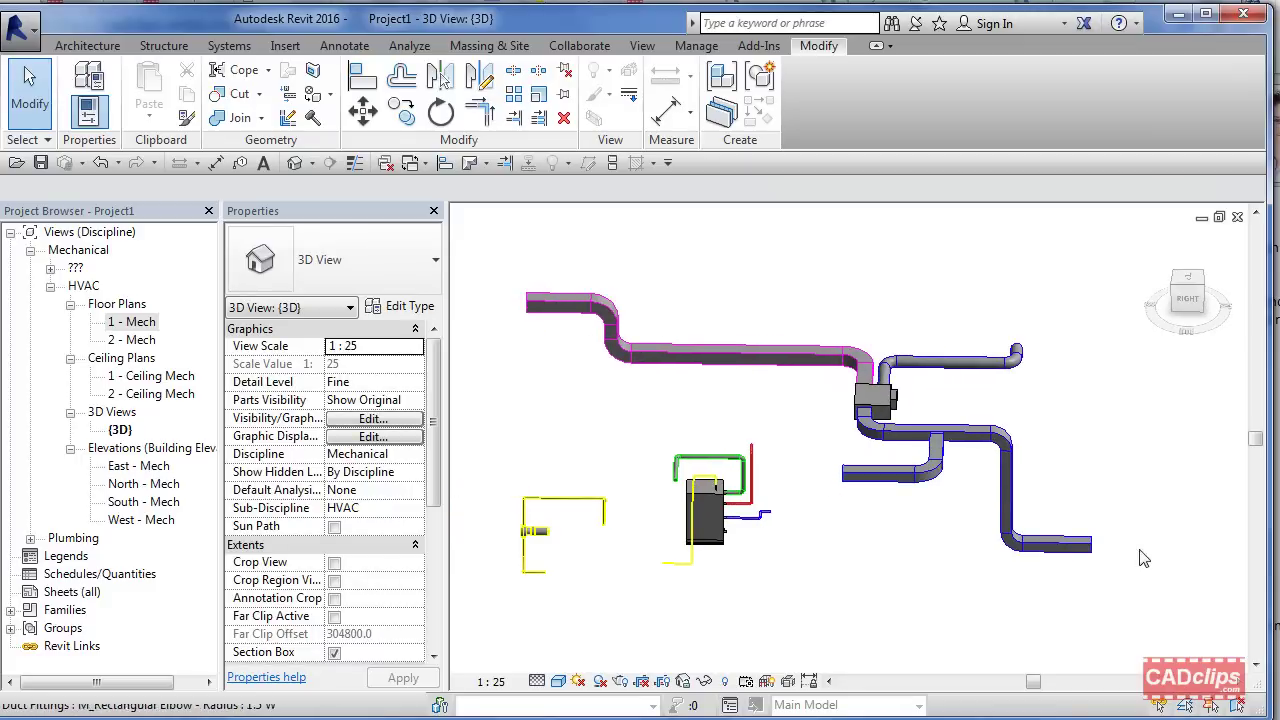
middle_click_drag(778, 505, 838, 508)
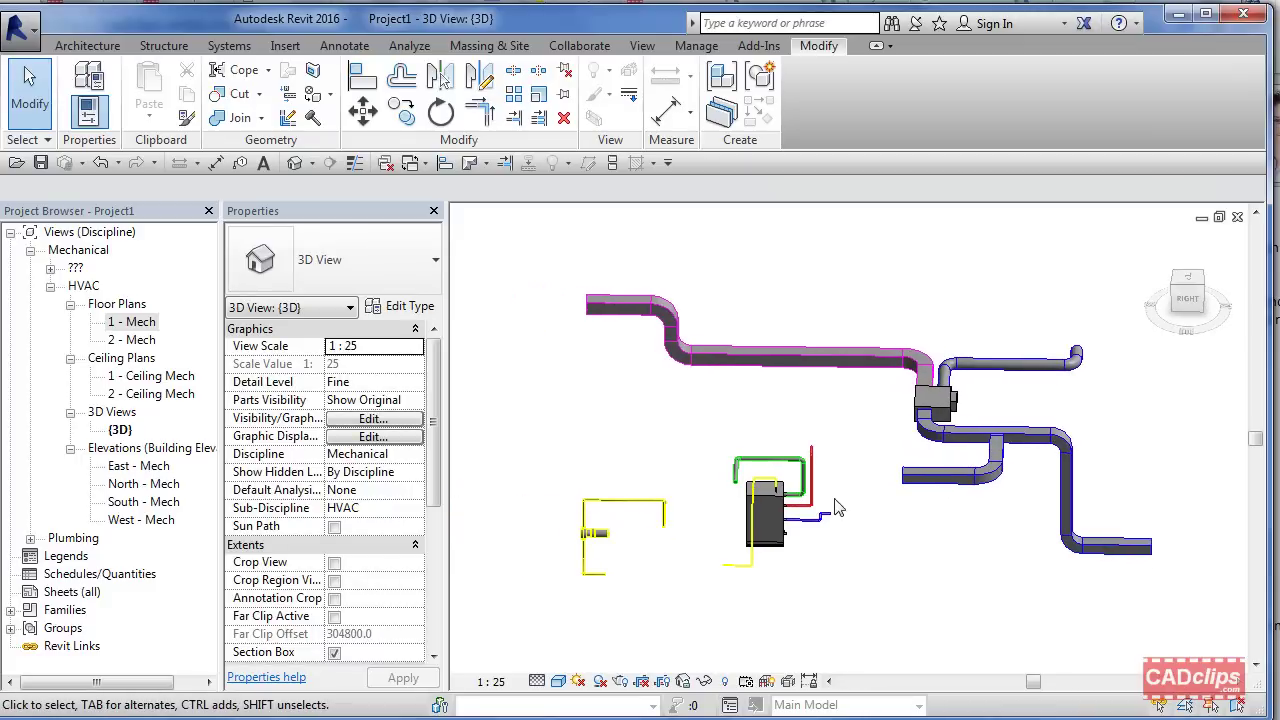
scroll(755, 495, "up", 5)
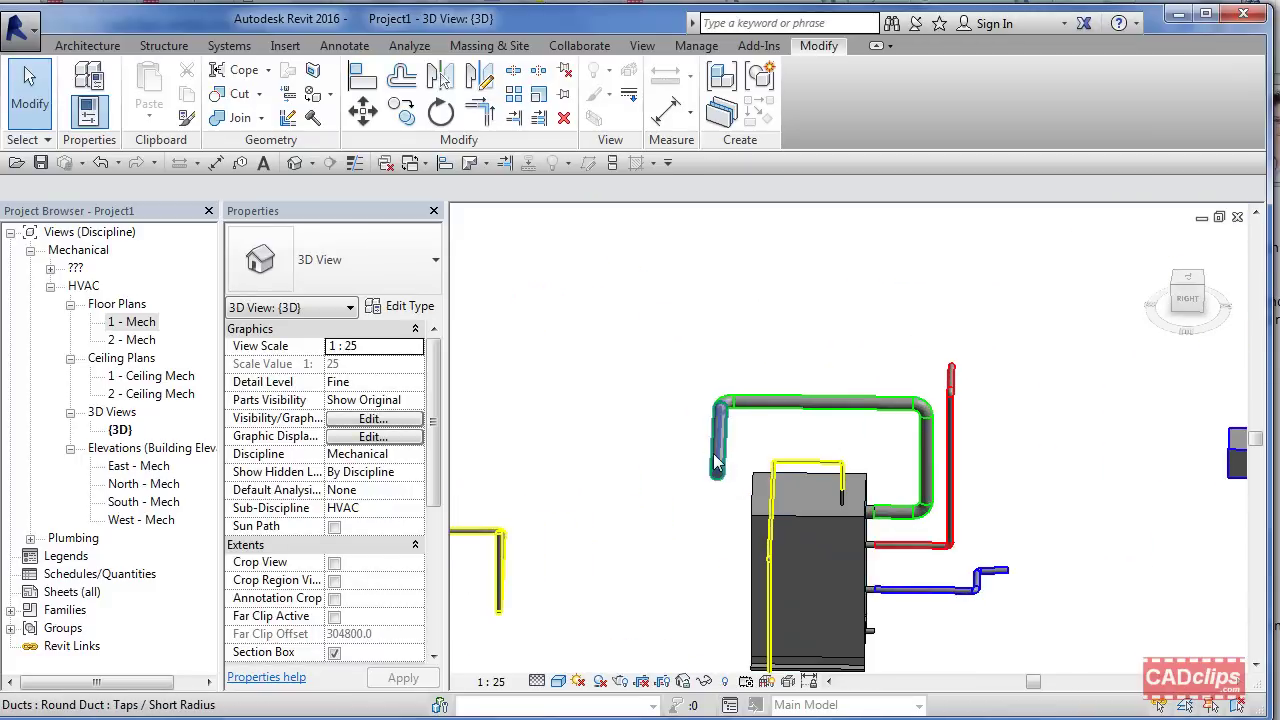
left_click(716, 482)
left_click_drag(717, 480, 716, 458)
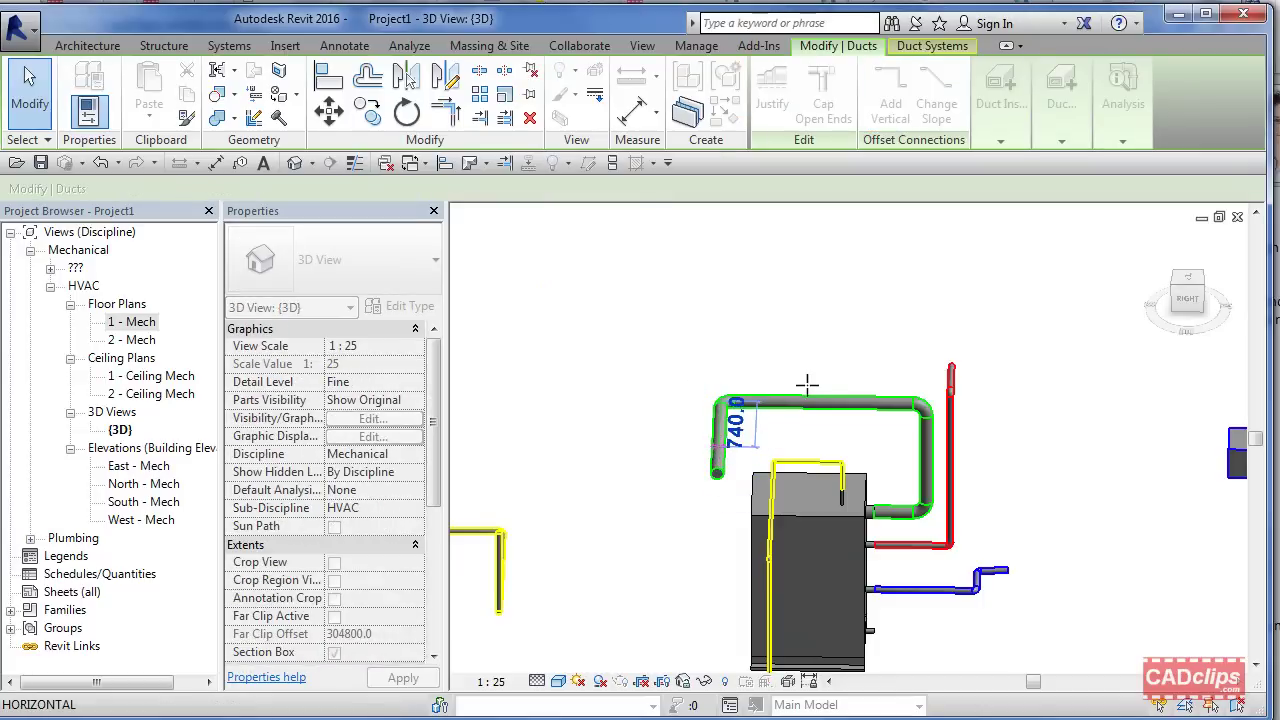
key("Escape")
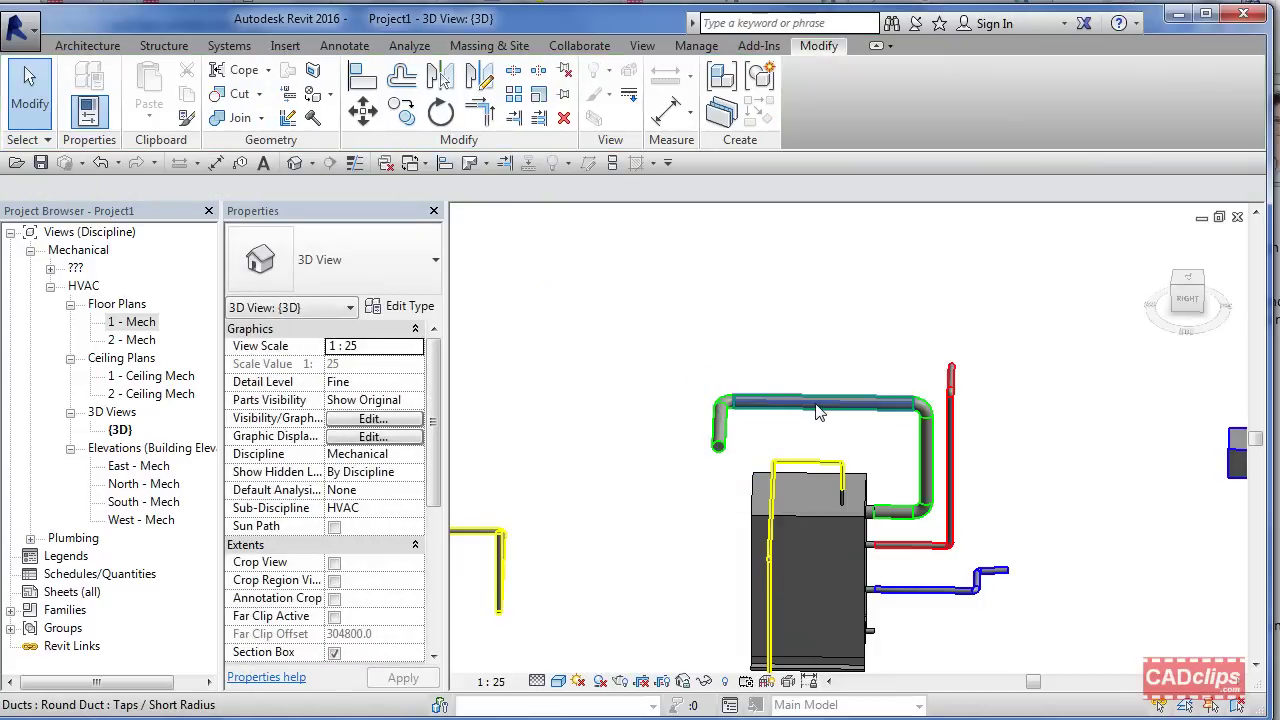
- Add a similar 110 mm round duct rising about 1540 mm from the horizontal exhaust duct's midpoint
left_click(910, 410)
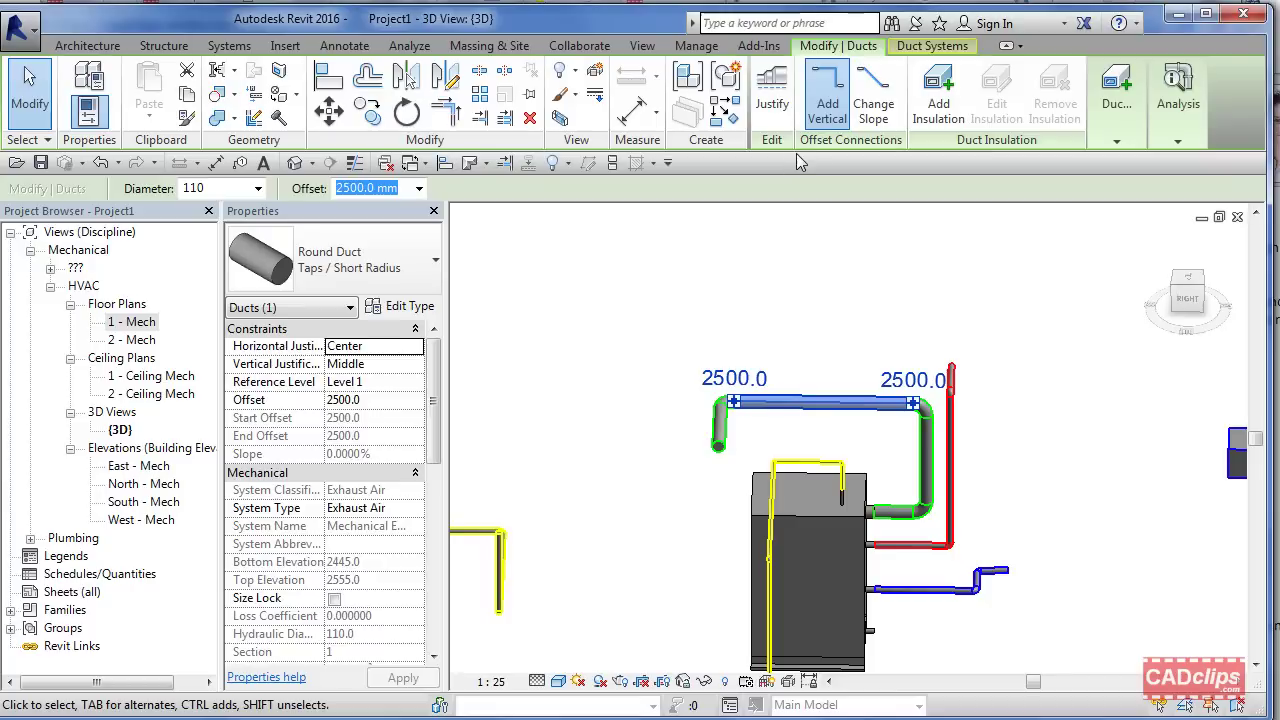
left_click(723, 112)
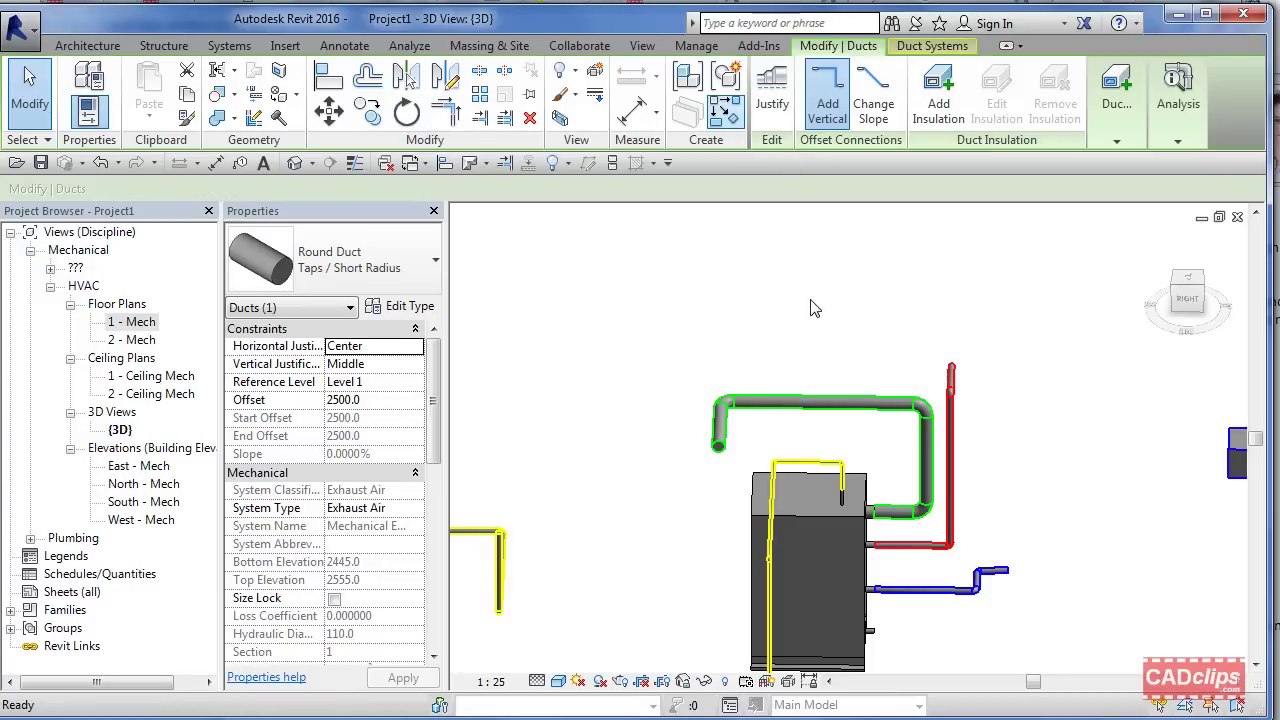
left_click(821, 398)
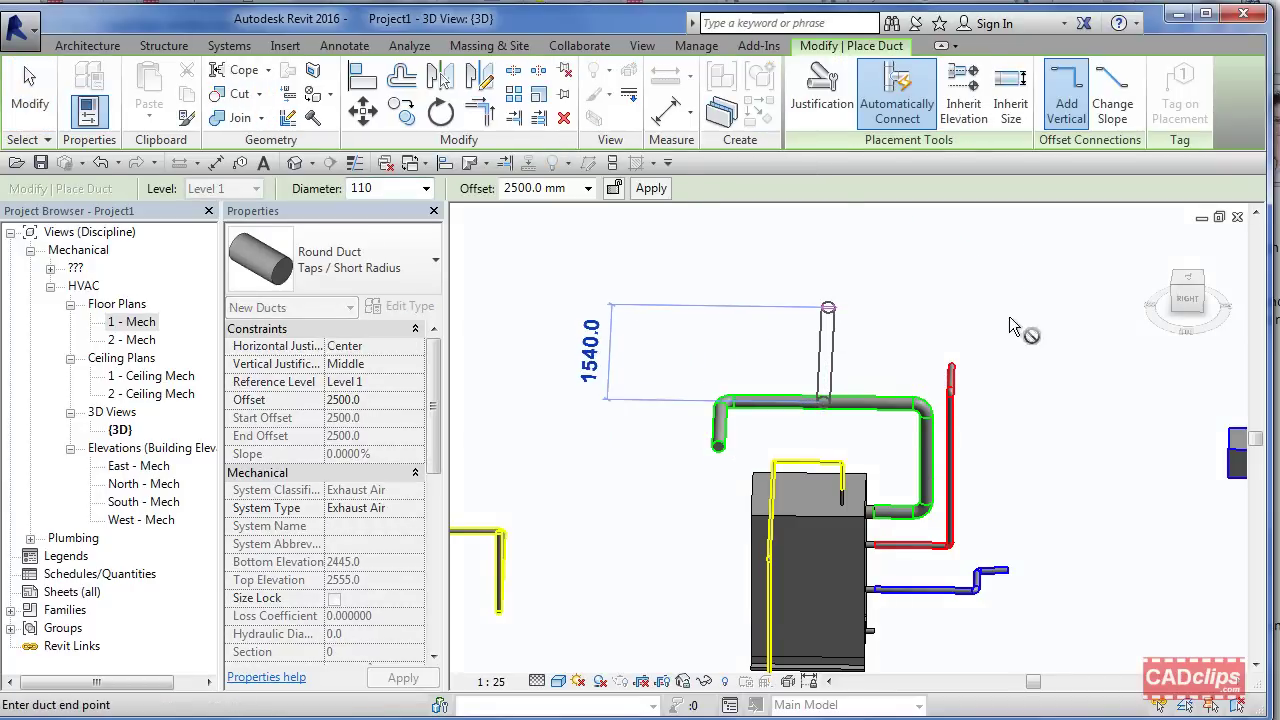
left_click(828, 307)
key("Escape")
key("Escape")
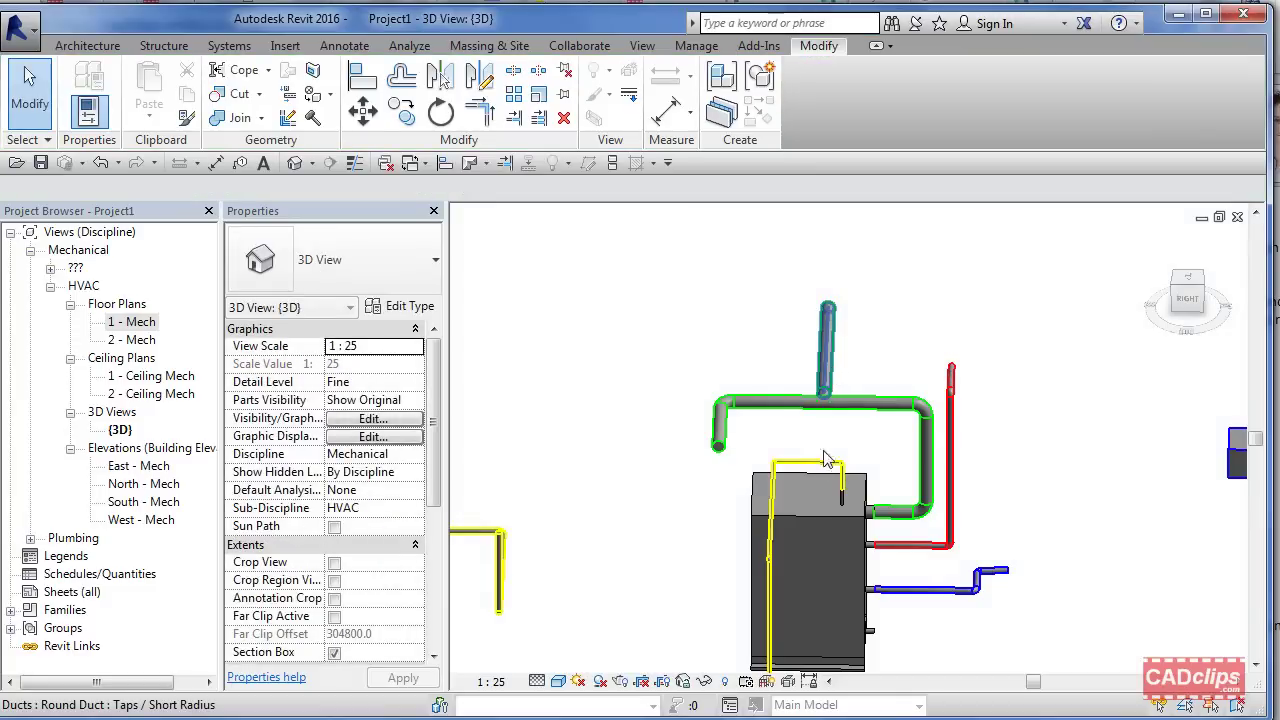
left_click(826, 459)
middle_click_drag(826, 459, 973, 407, "shift")
scroll(970, 405, "up", 4)
left_click(1070, 361)
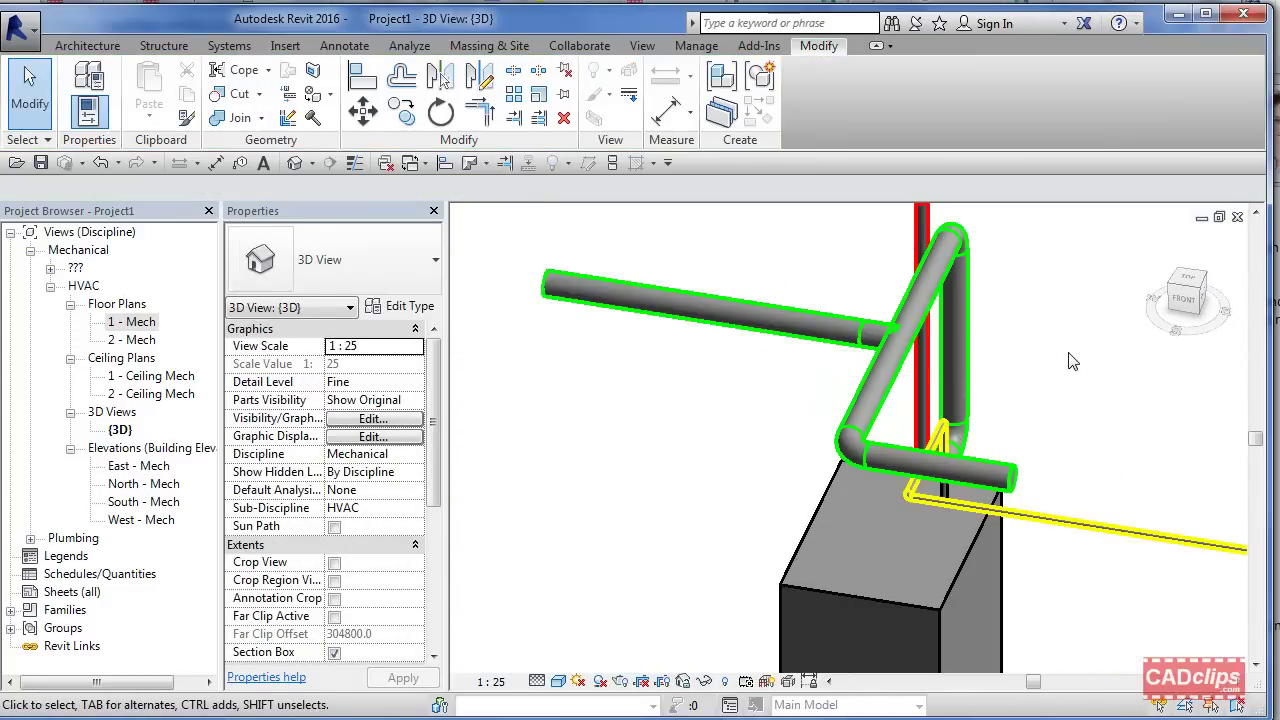
scroll(1070, 371, "down", 5)
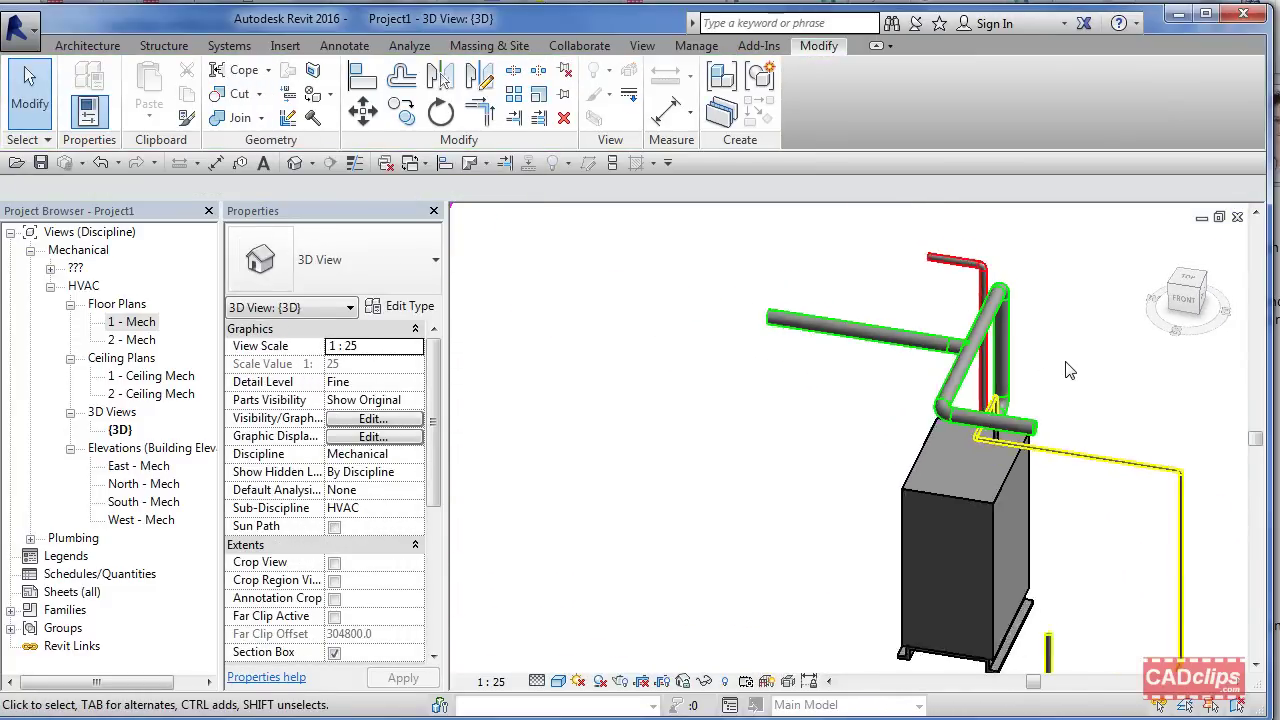
left_click(1007, 523)
middle_click_drag(1130, 535, 1035, 527)
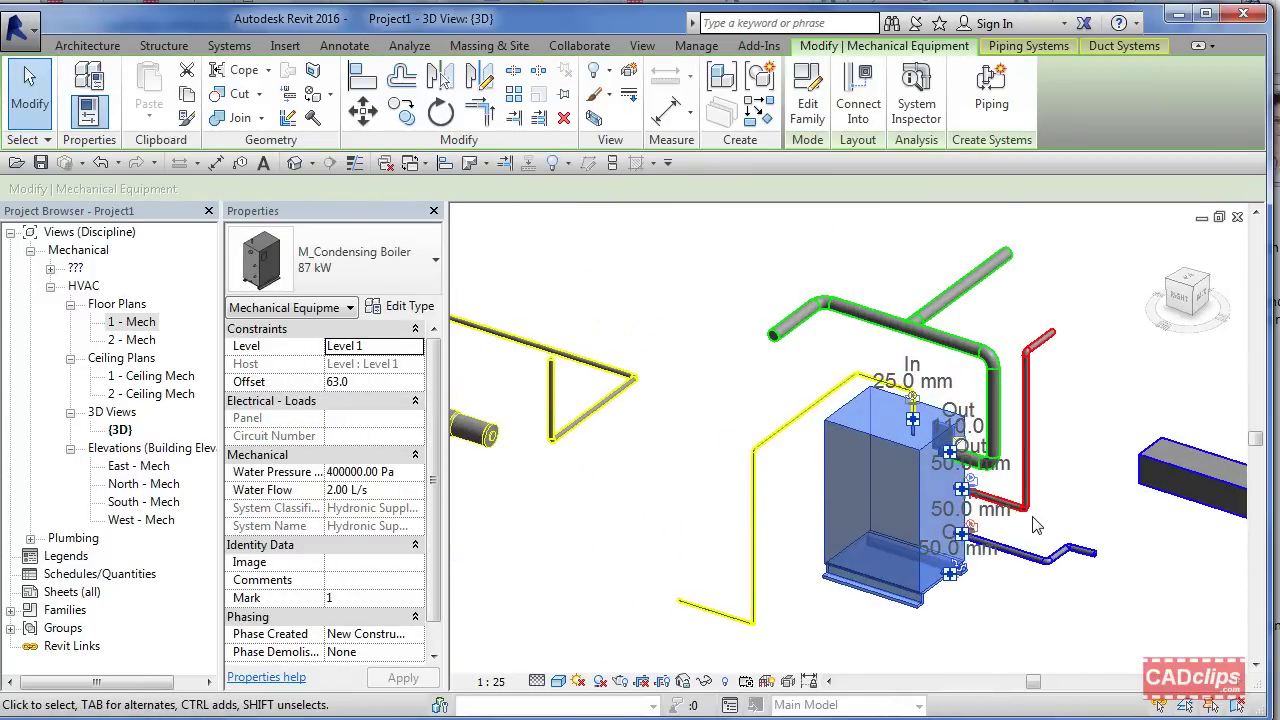
scroll(1005, 548, "up", 4)
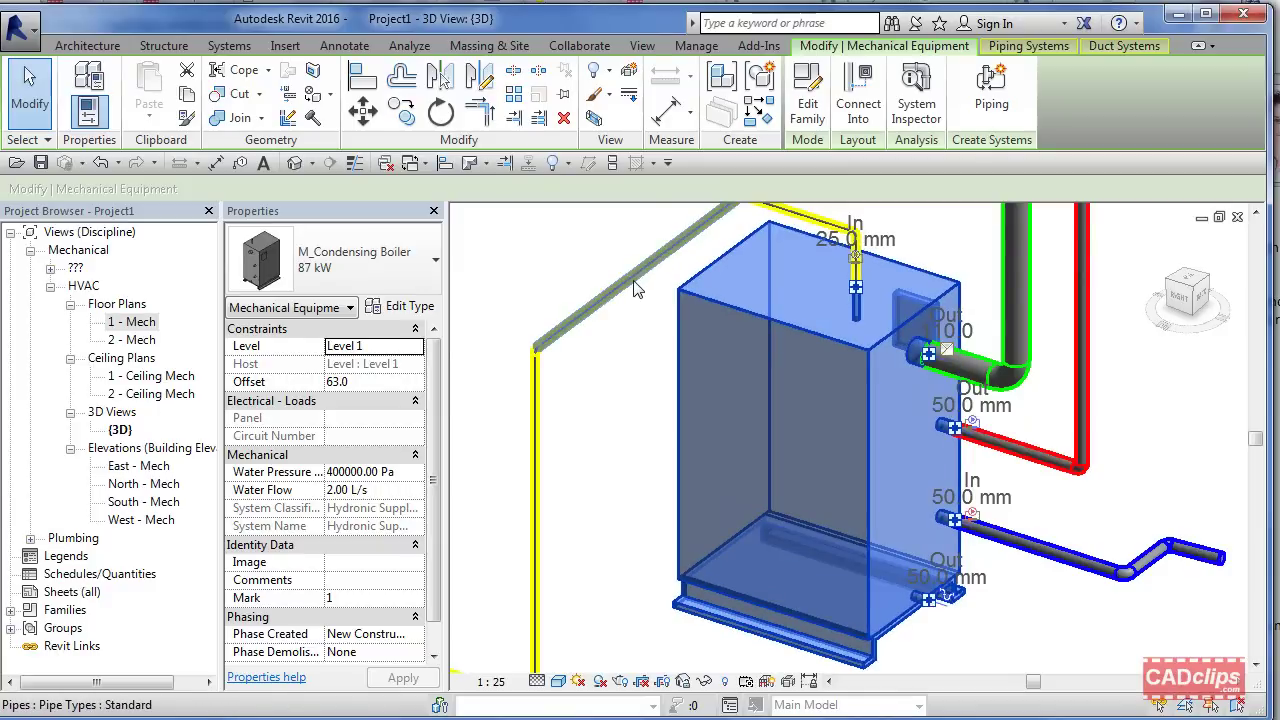
middle_click_drag(868, 374, 792, 425)
scroll(792, 425, "down", 2)
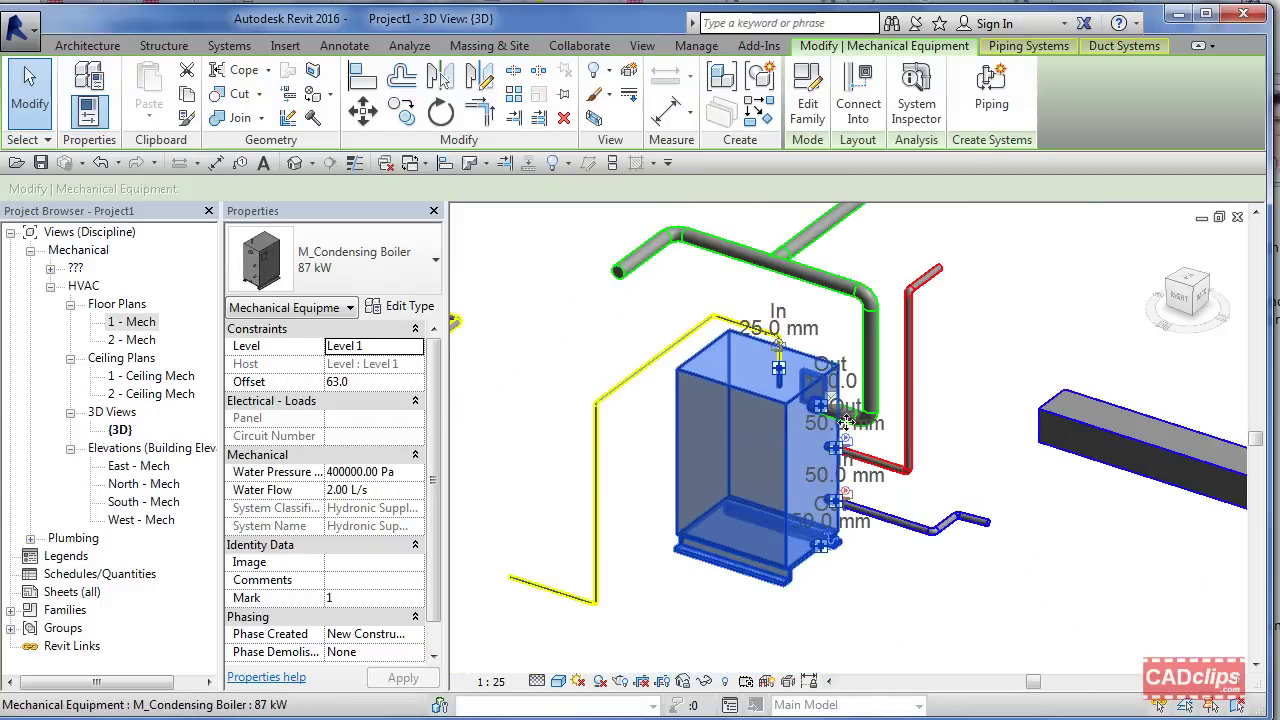
middle_click_drag(935, 405, 748, 427)
middle_click_drag(1220, 240, 963, 500)
scroll(930, 345, "down", 4)
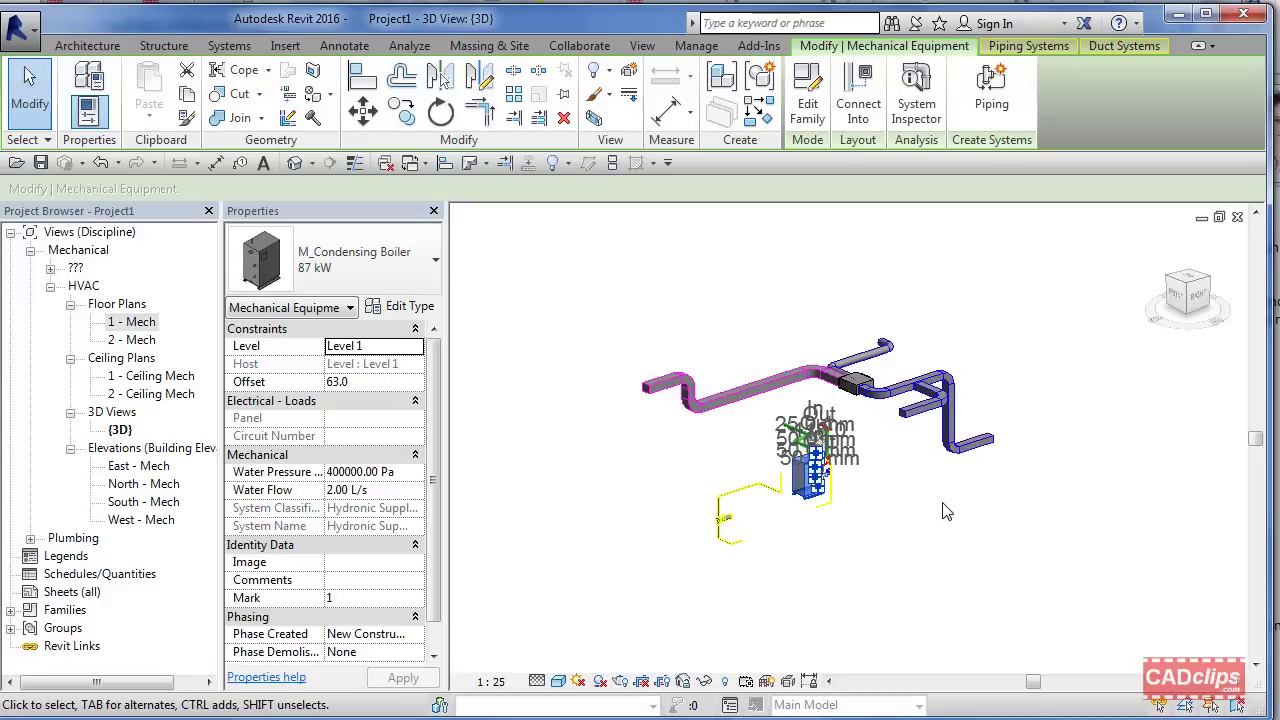
- Window-select all 68 fabrication duct and pipe parts and apply a selection box to them
left_click(490, 560)
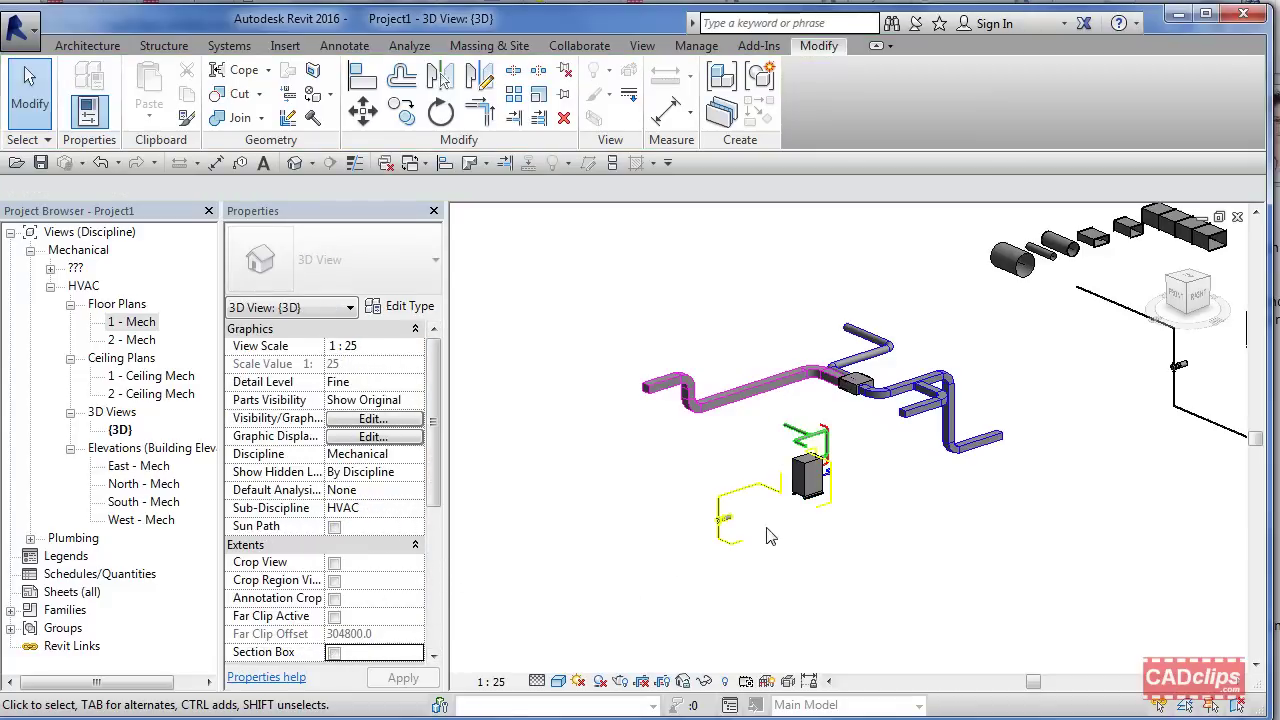
middle_click_drag(920, 503, 725, 520)
left_click_drag(1085, 268, 675, 575)
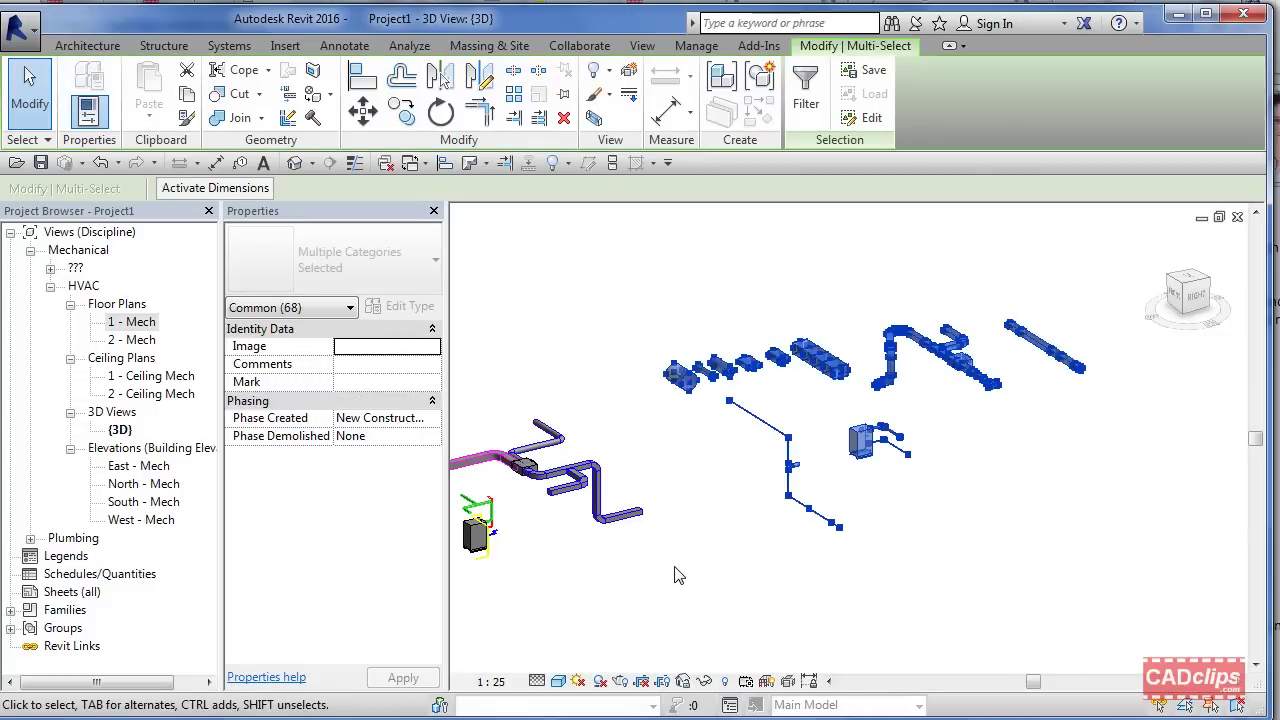
left_click(594, 118)
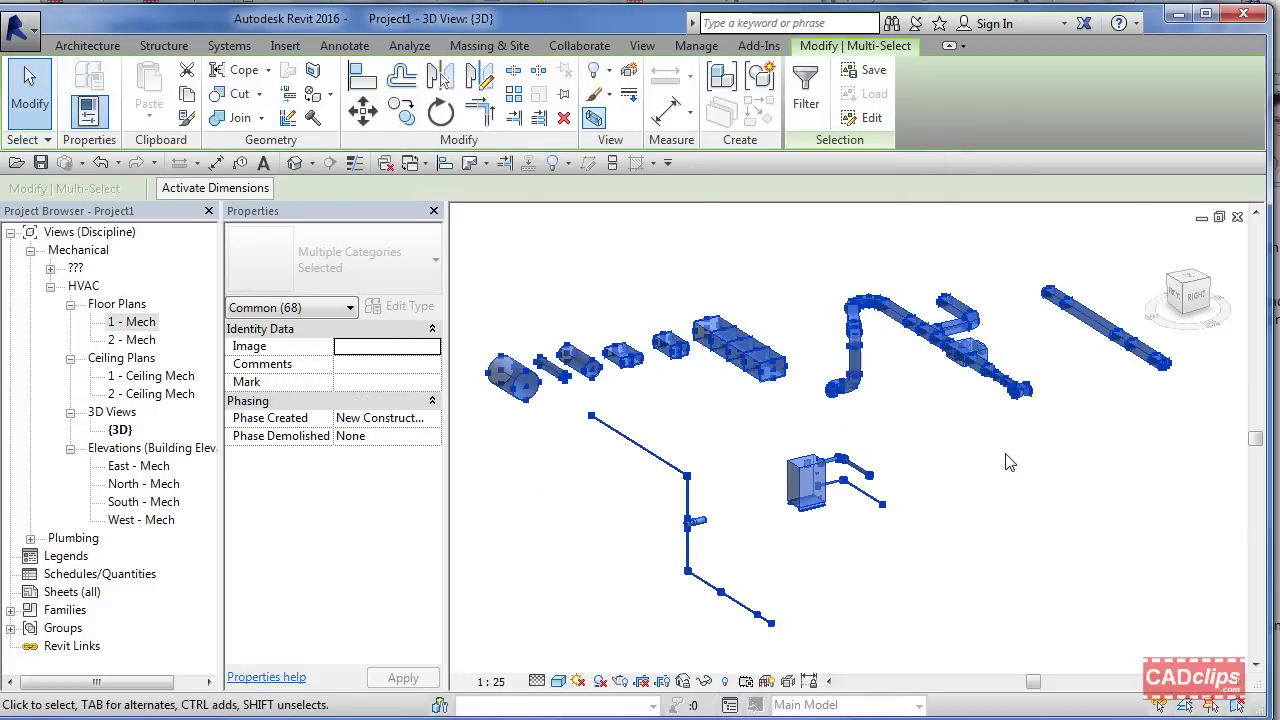
- Clear the selection and zoom in to inspect a Straight (Cut) fabrication duct section
left_click(997, 471)
middle_click_drag(820, 395, 870, 400)
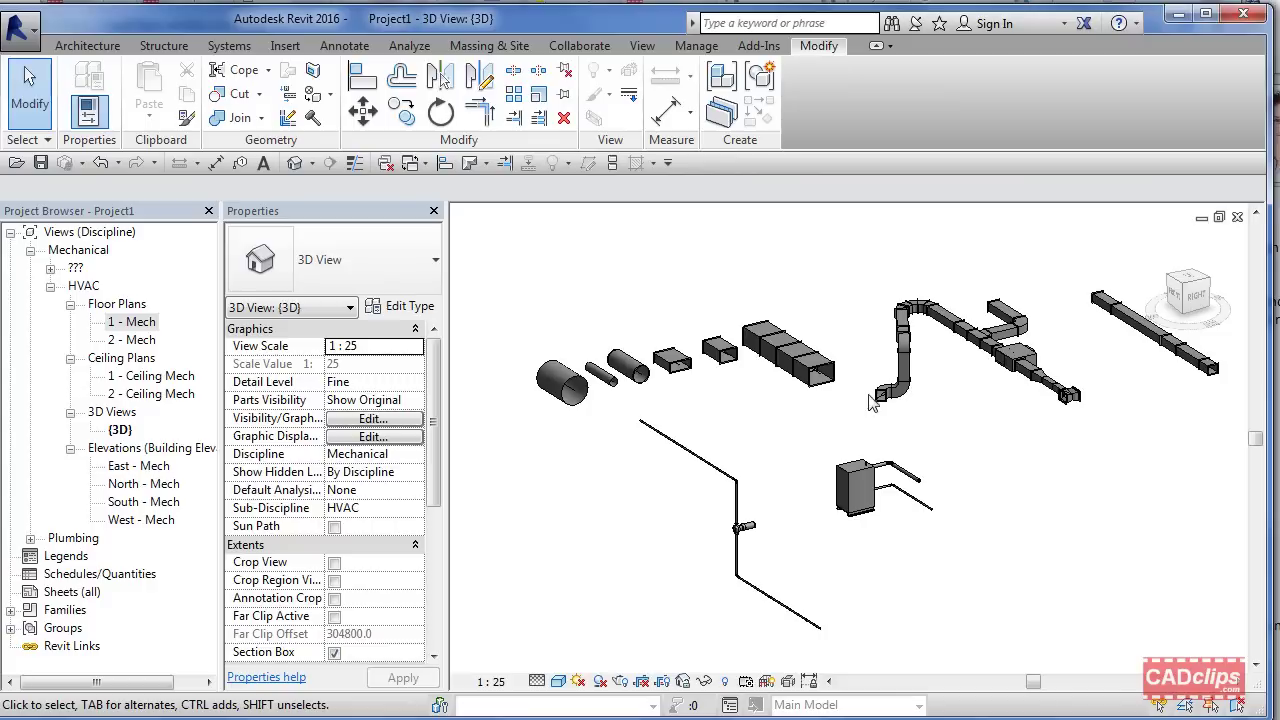
scroll(820, 375, "up", 4)
left_click(815, 375)
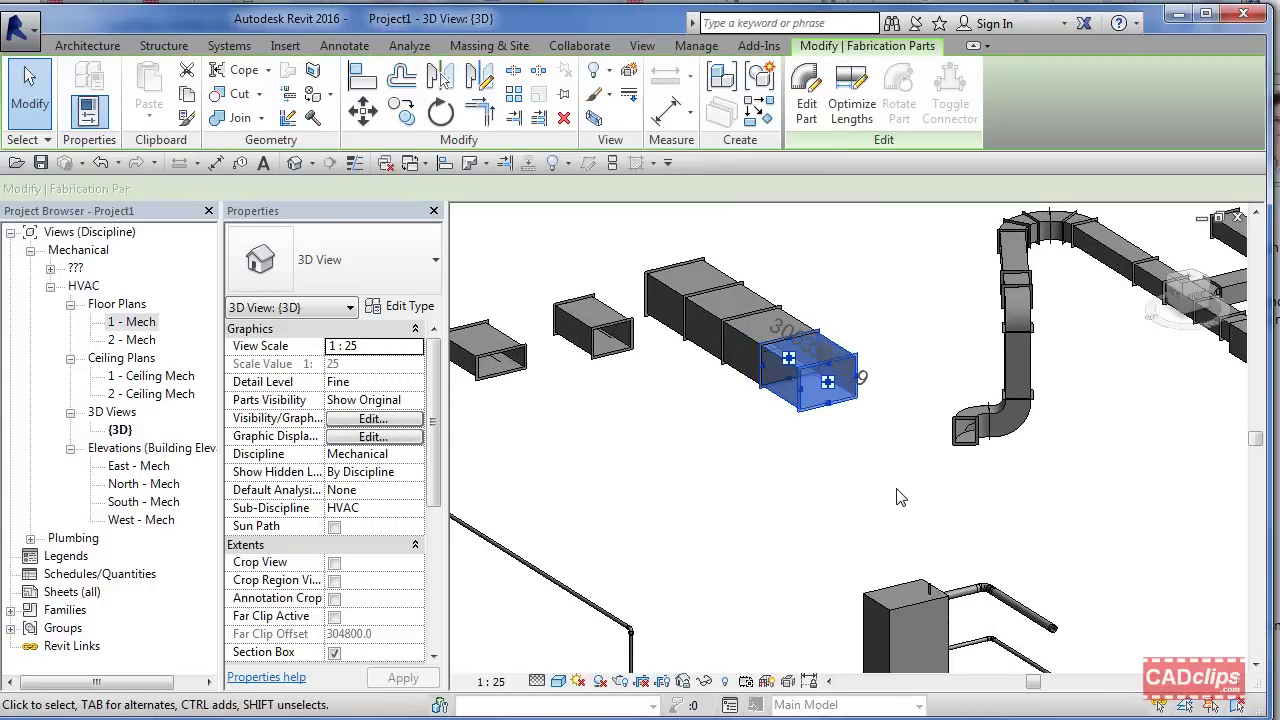
left_click(797, 513)
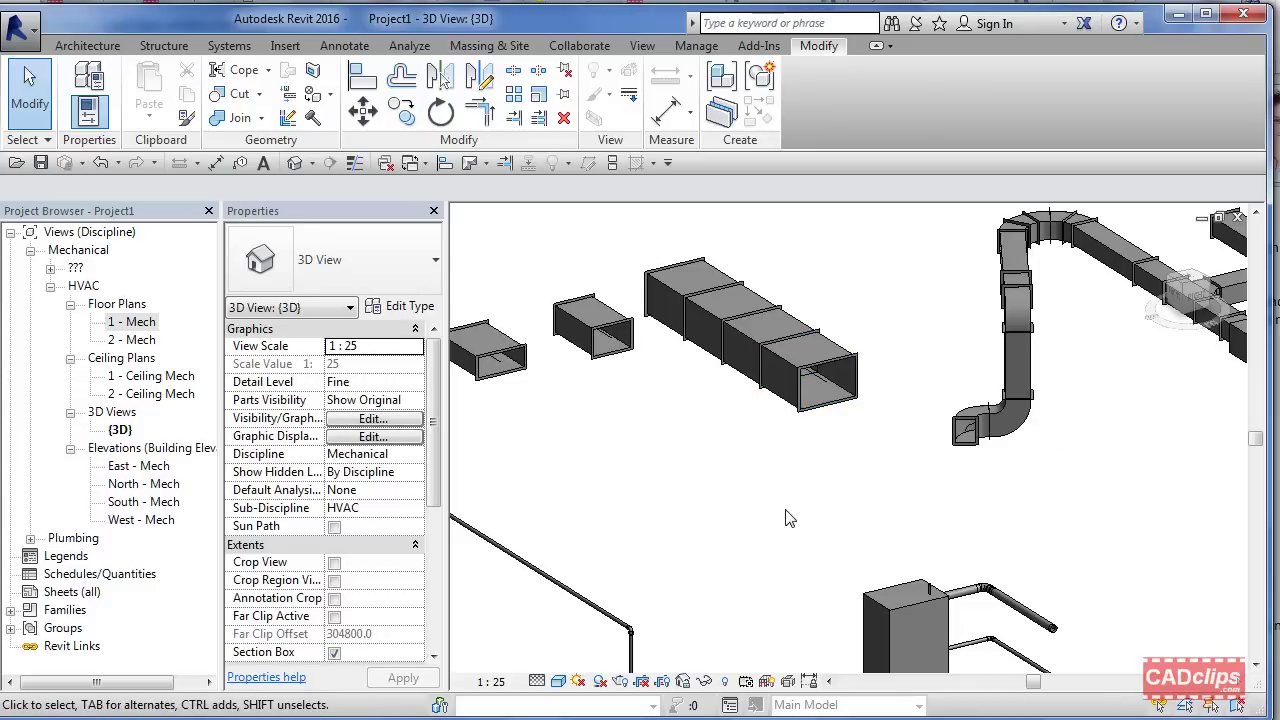
key("v")
key("g")
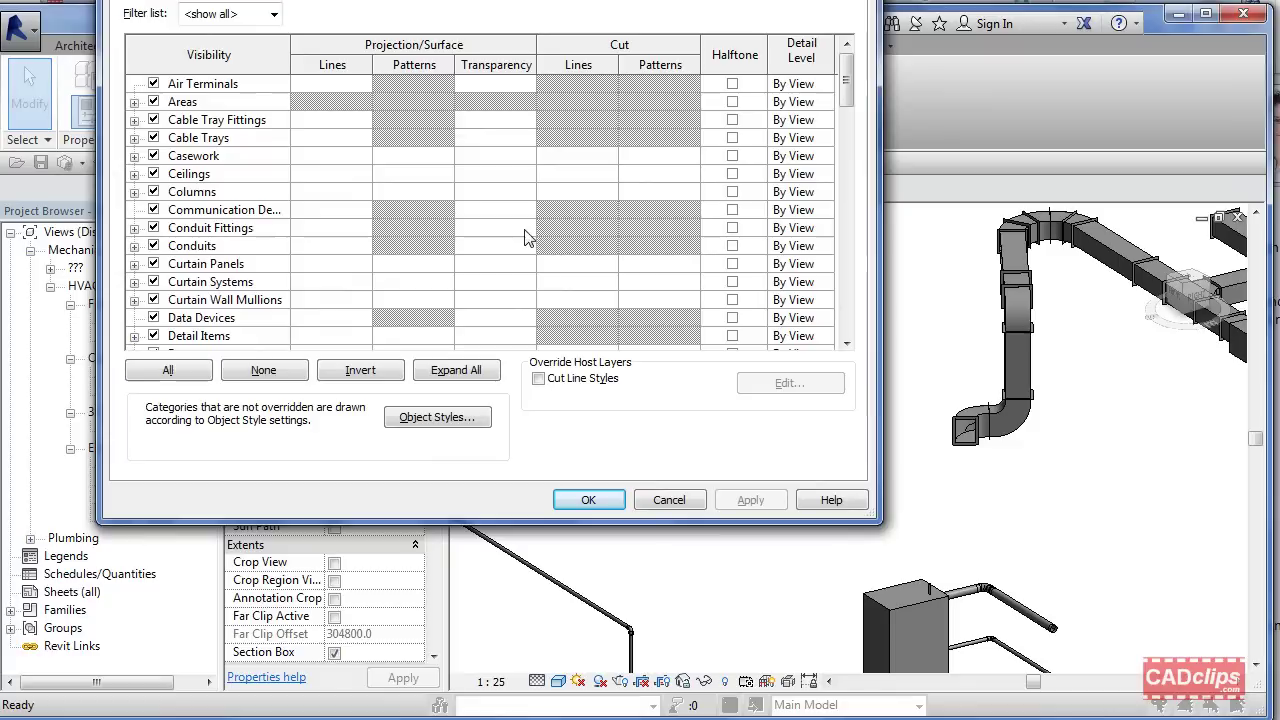
left_click(218, 300)
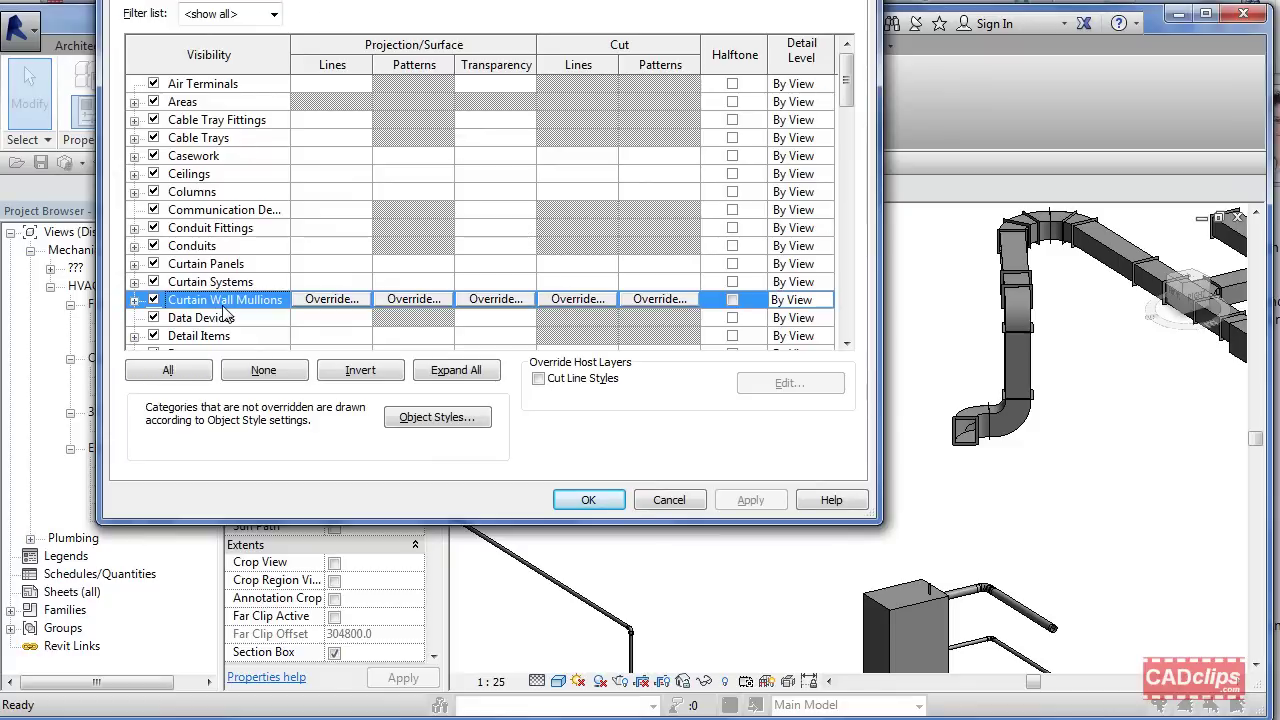
scroll(225, 310, "down", 5)
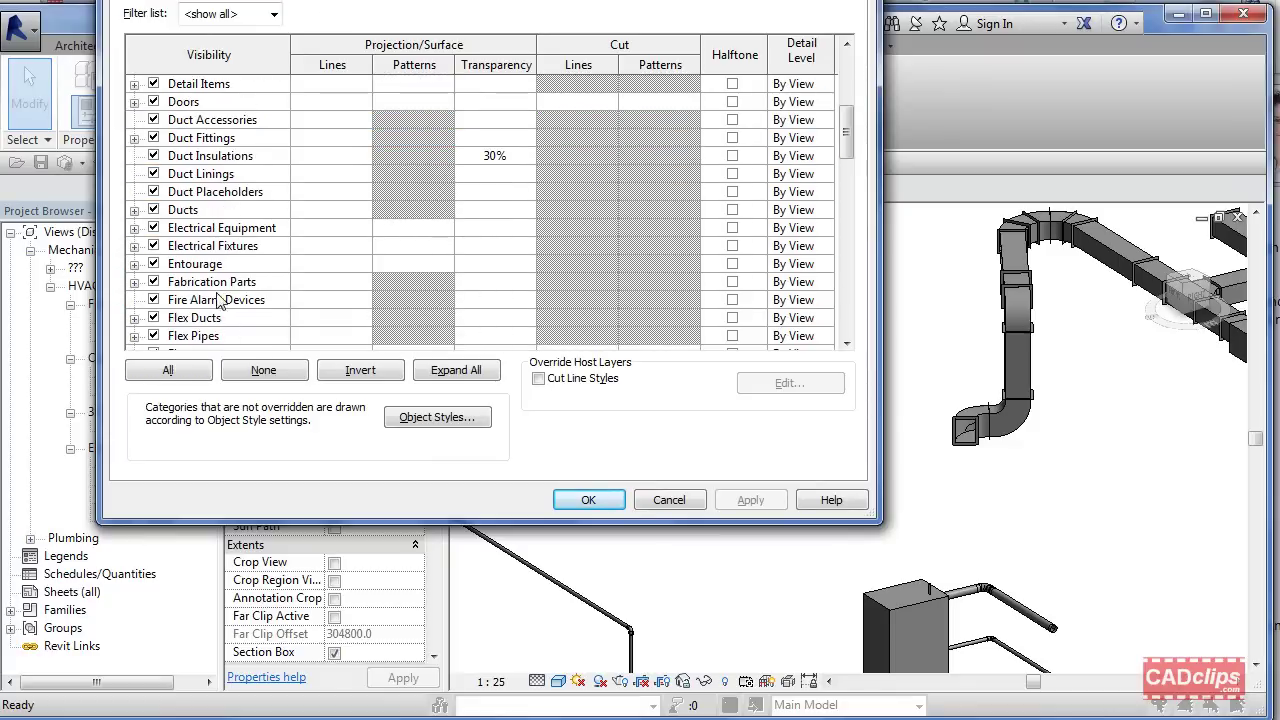
left_click(134, 283)
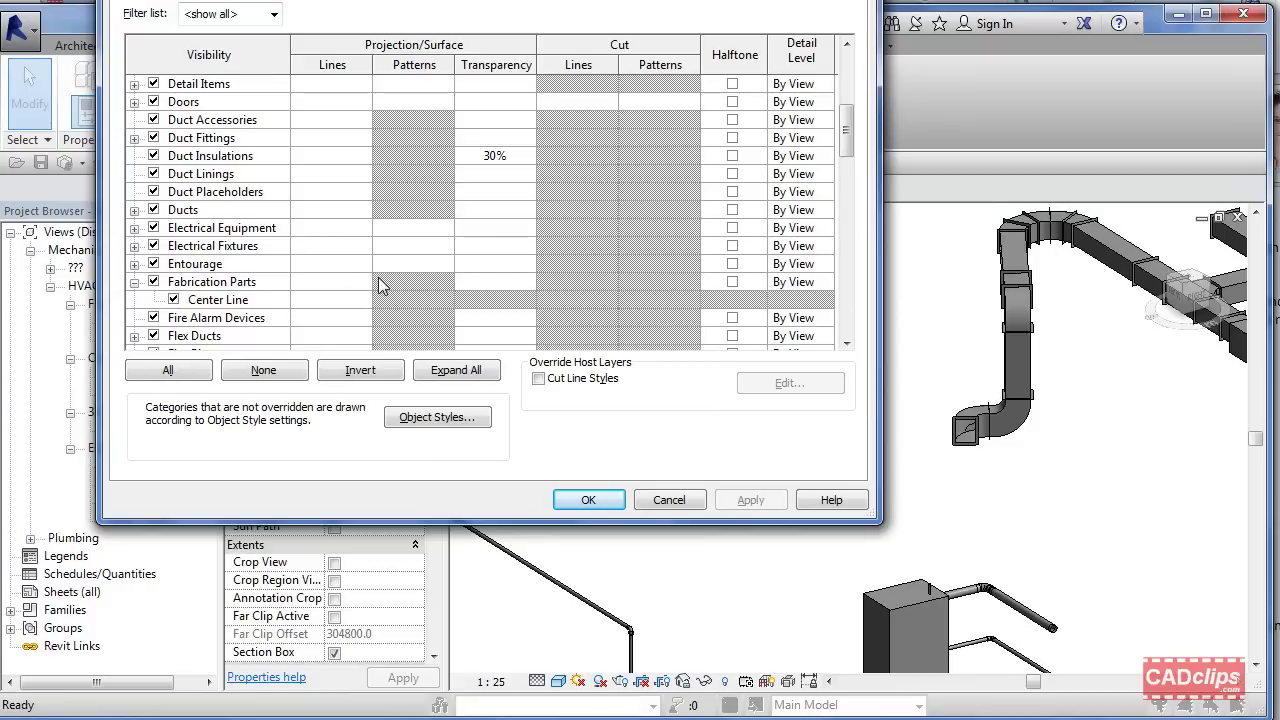
left_click(670, 500)
middle_click_drag(903, 497, 800, 497)
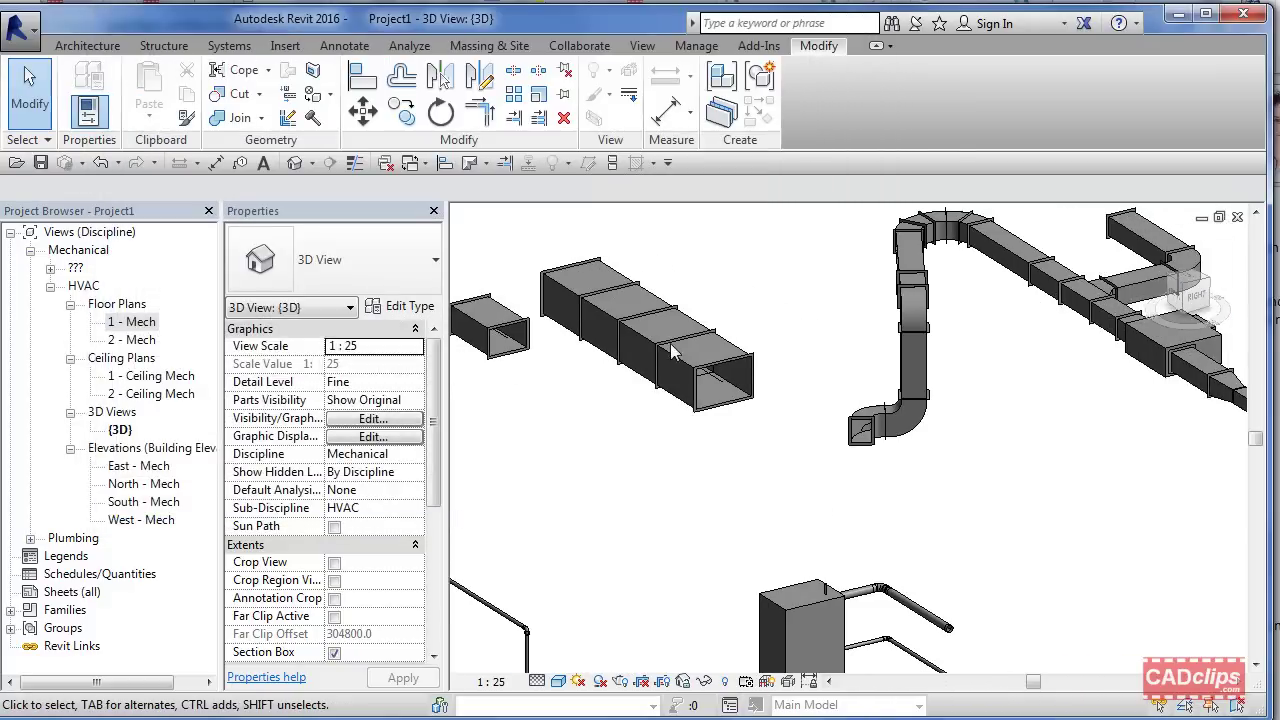
- Open the MEP Fabrication Parts palette from the Systems tab and reorient the 3D view
left_click(232, 46)
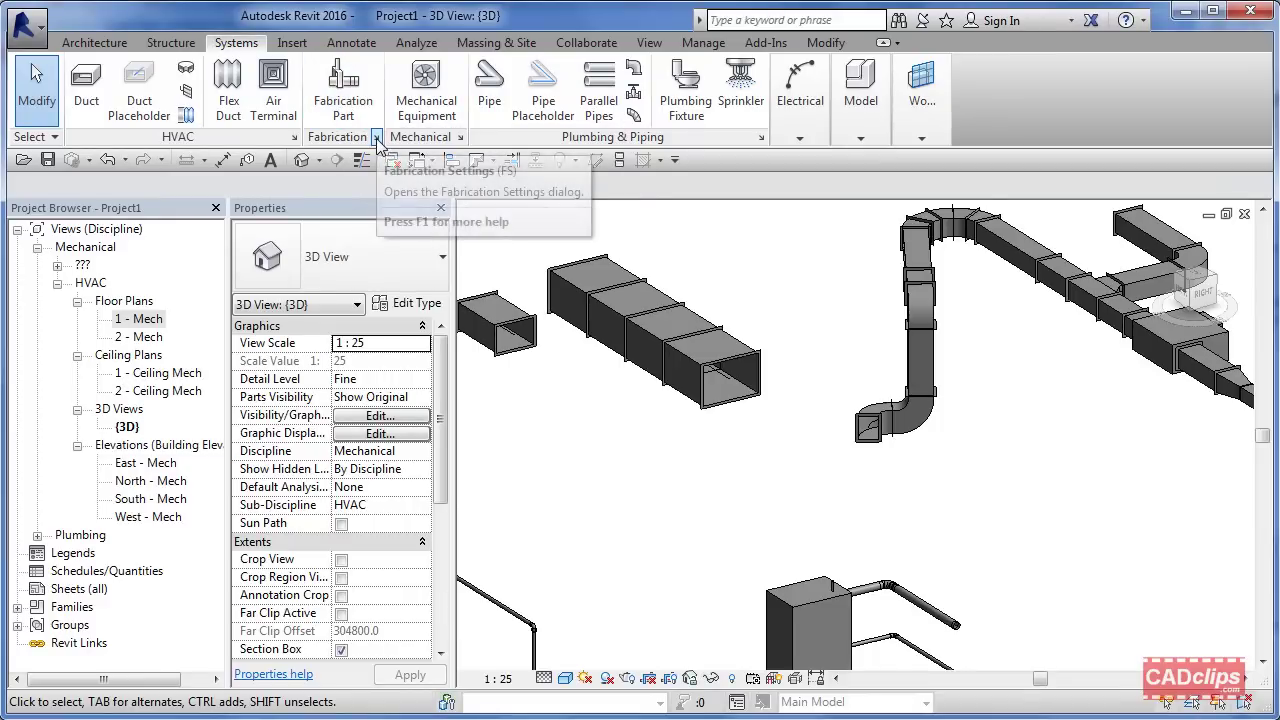
left_click(336, 96)
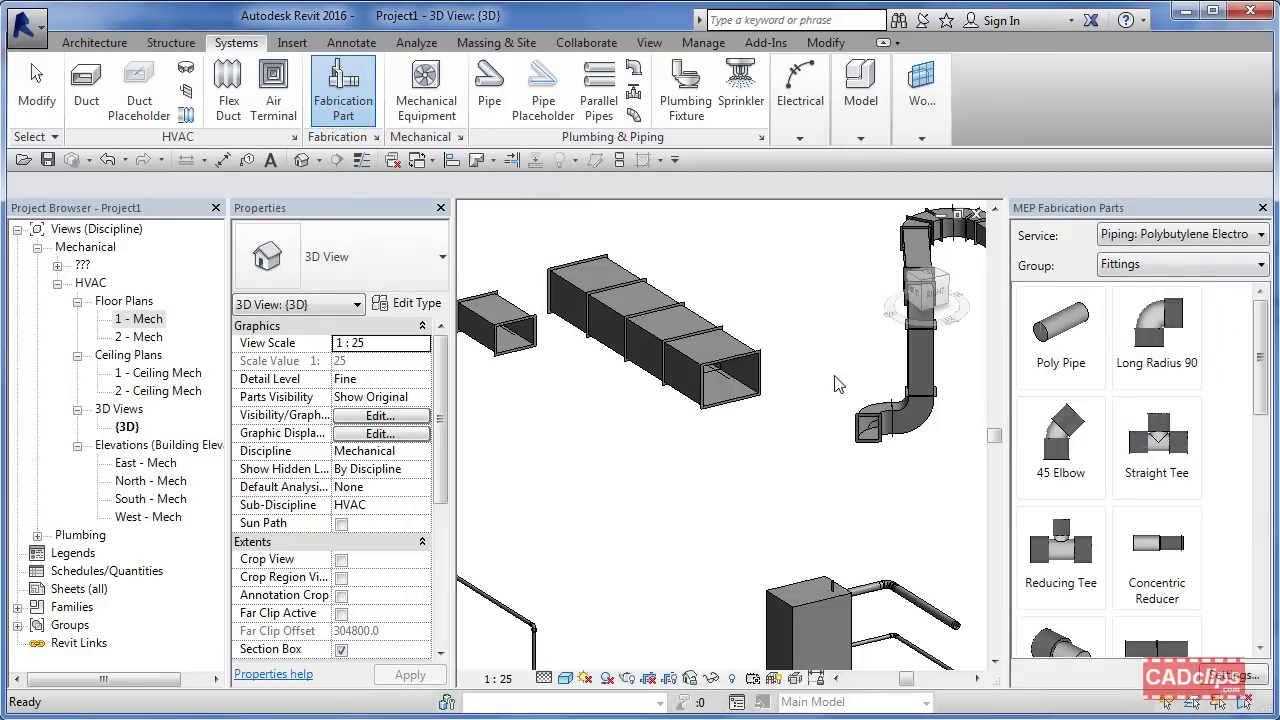
key("Escape")
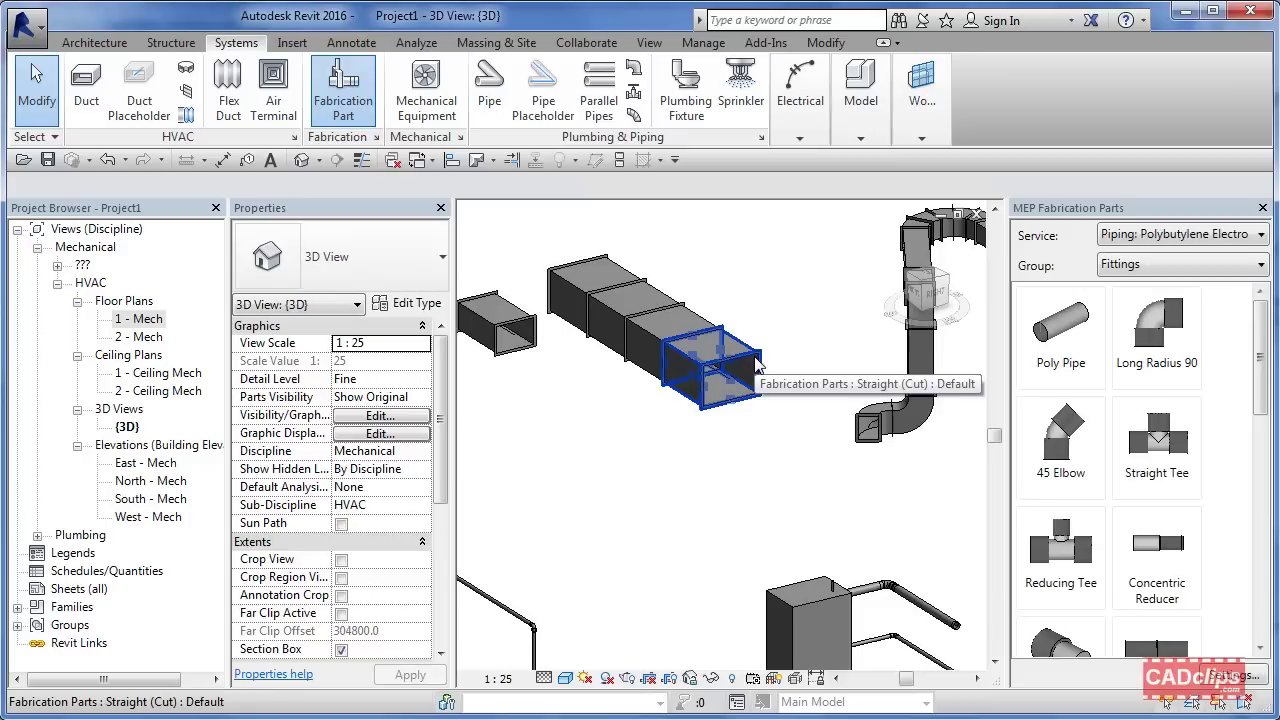
middle_click_drag(755, 365, 640, 446)
middle_click_drag(767, 442, 663, 446)
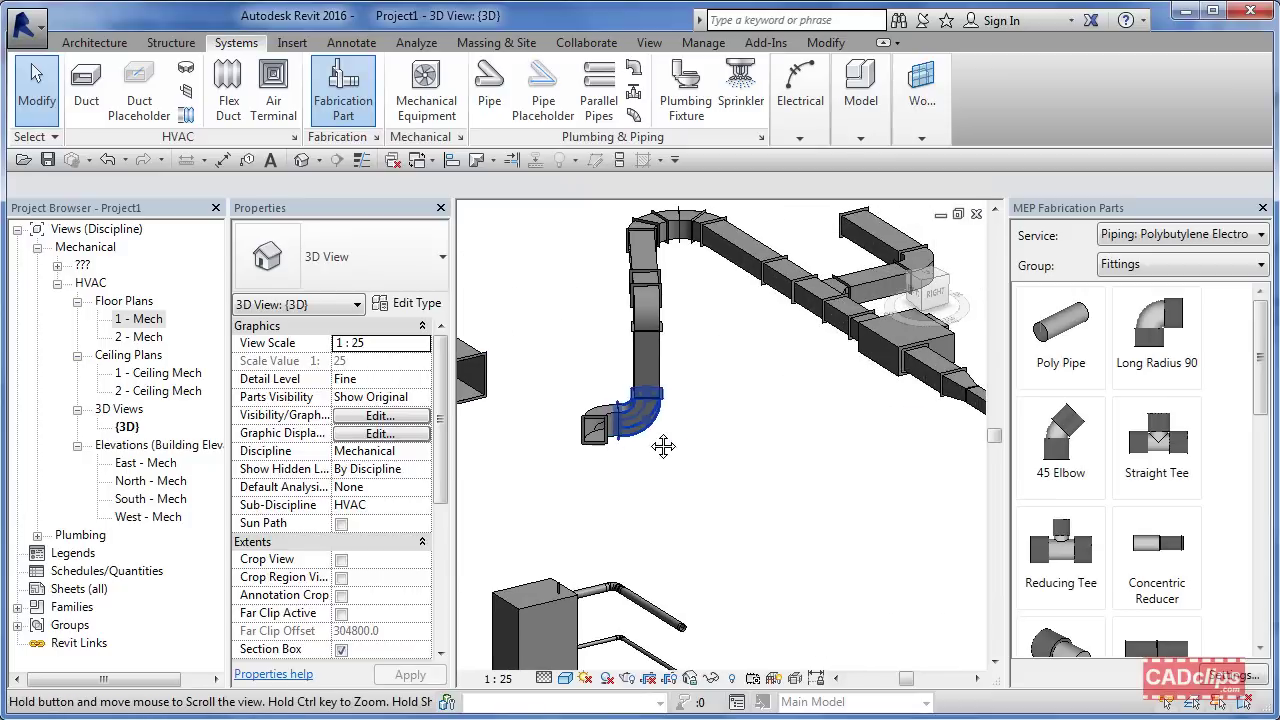
middle_click_drag(805, 408, 871, 483)
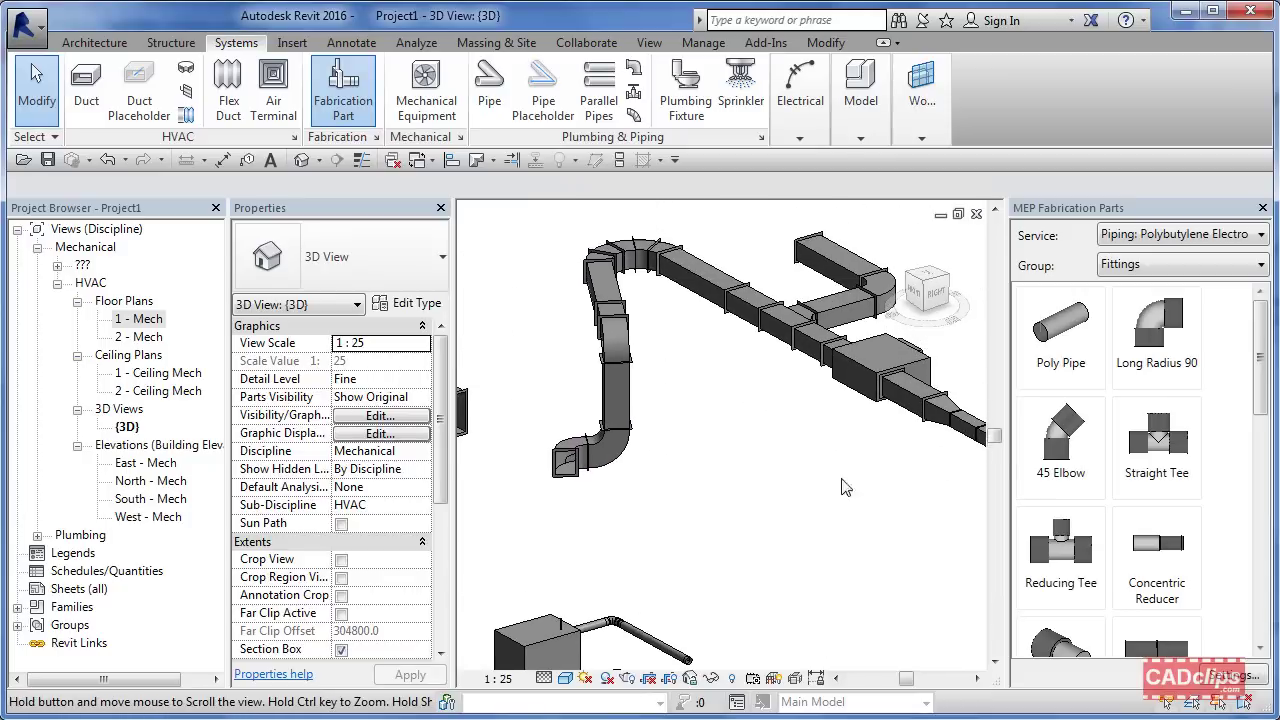
middle_click_drag(723, 497, 849, 500)
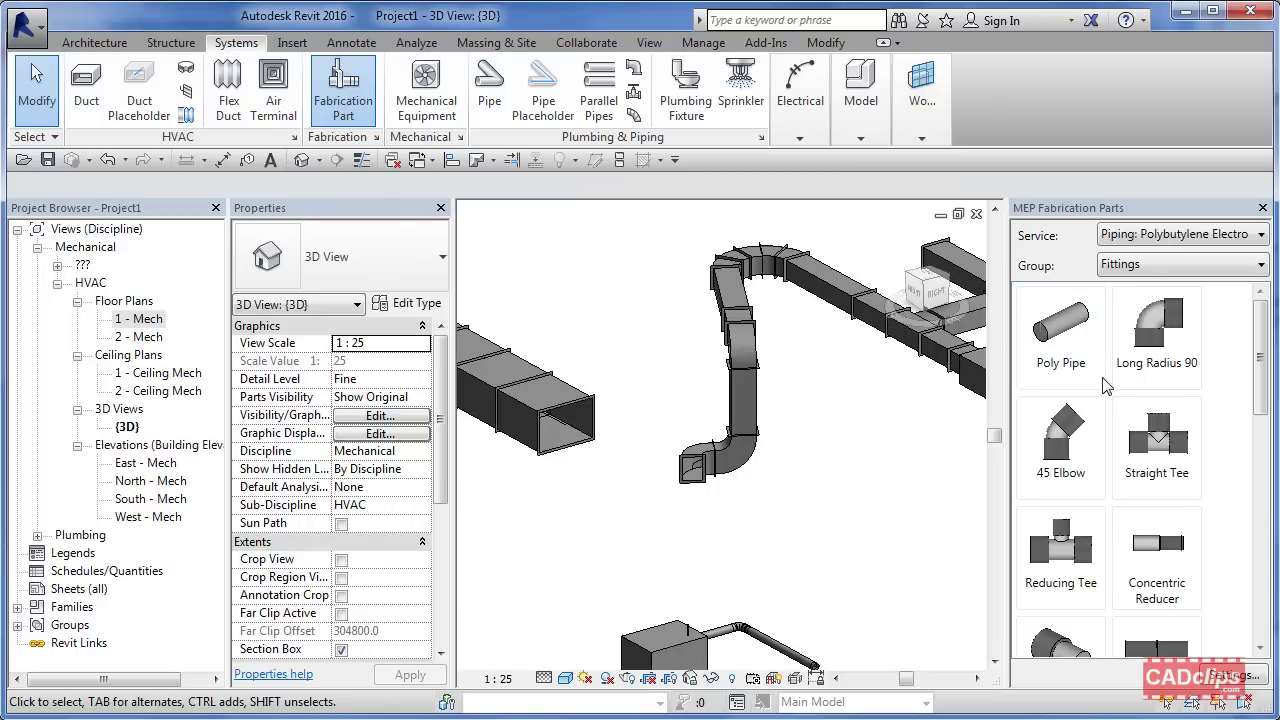
- Set the palette's service to Ductwork (500PA) and show the Rnd fittings group
left_click(1162, 235)
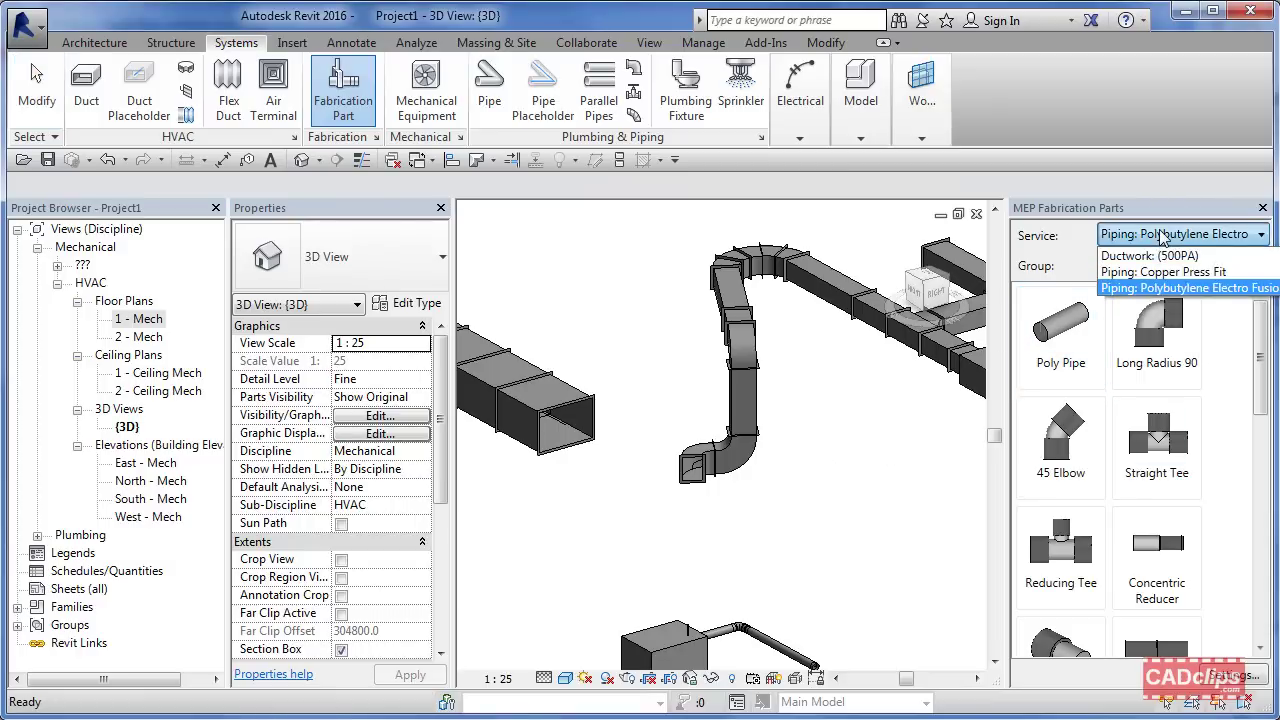
key("Up")
key("Up")
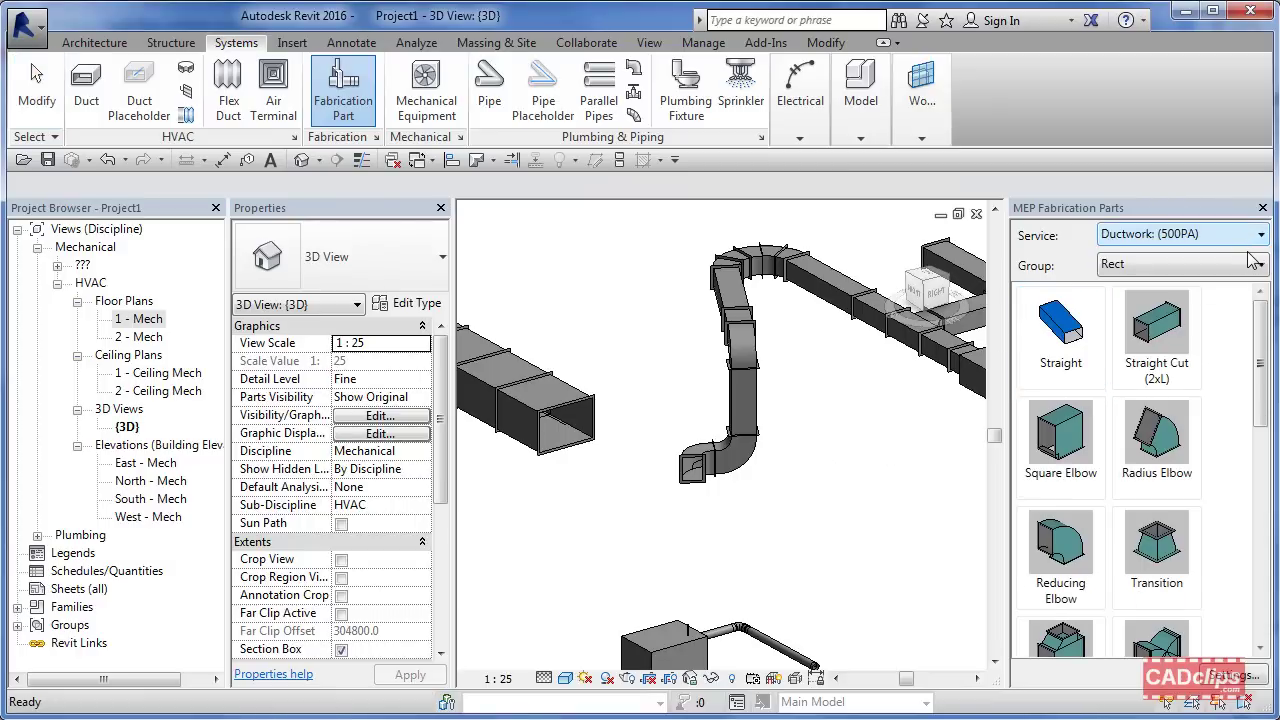
left_click(1166, 270)
left_click(1152, 308)
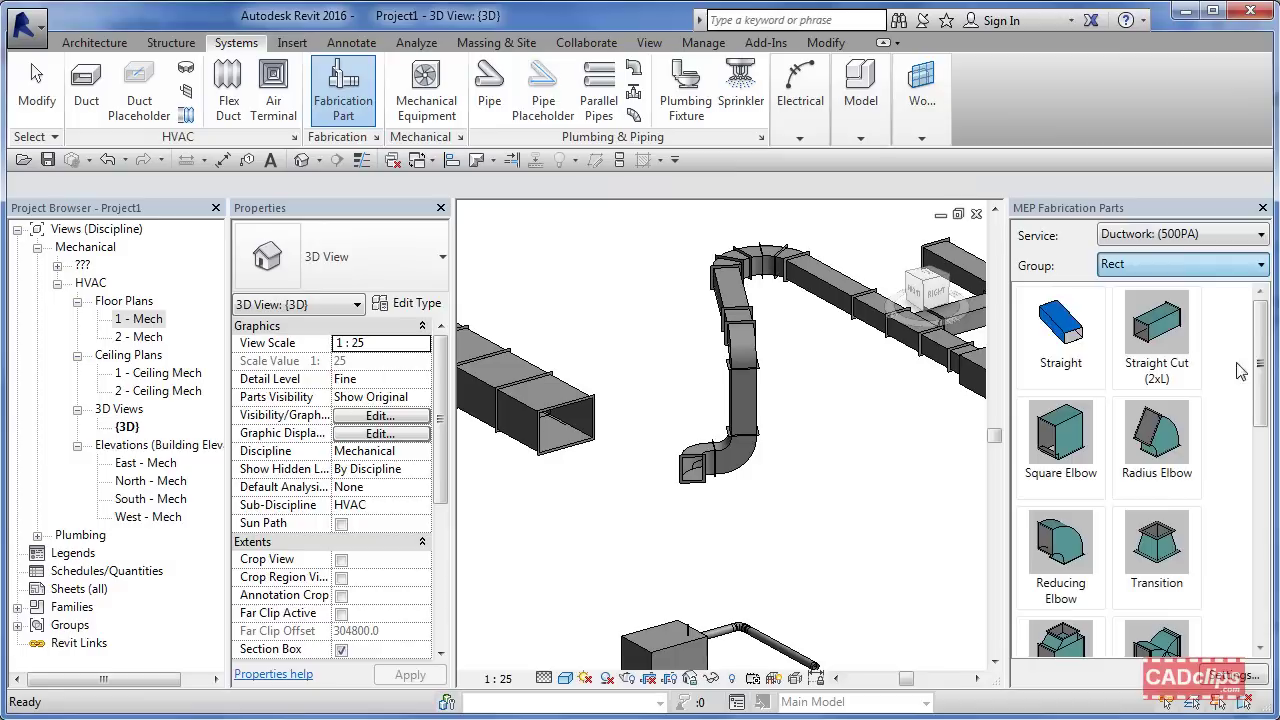
left_click_drag(1265, 345, 1266, 495)
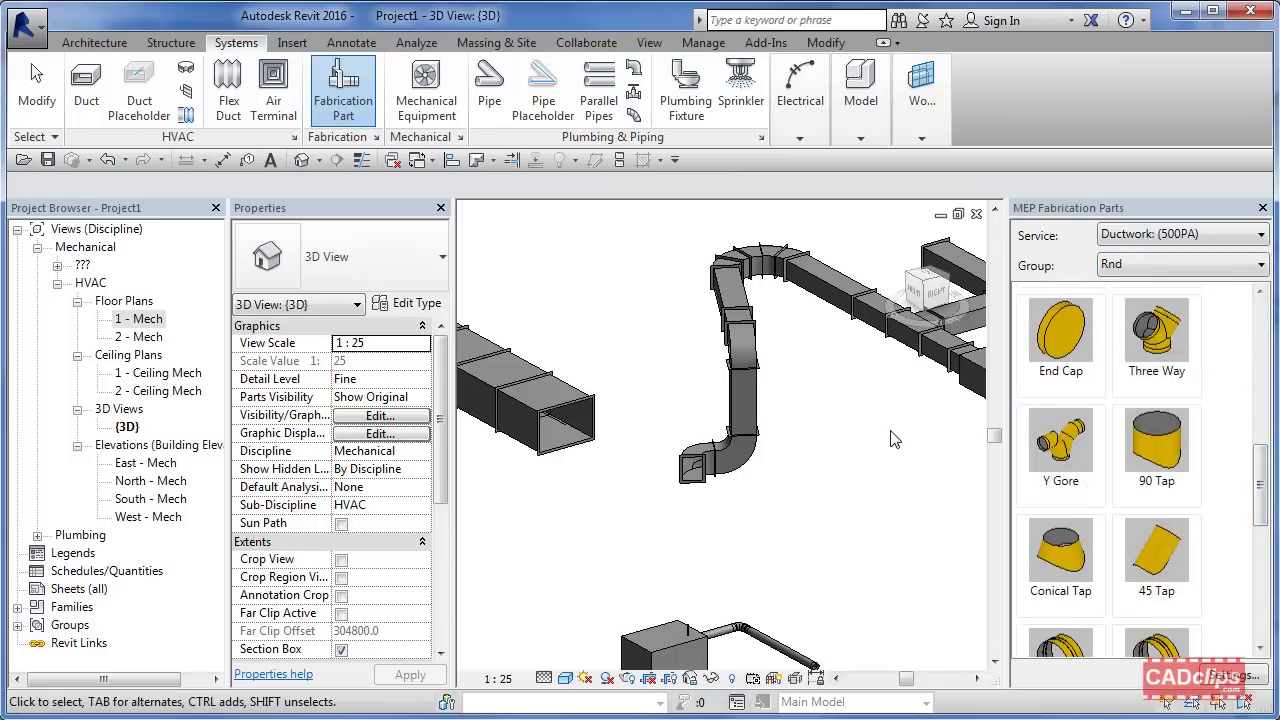
- Orbit and recentre the view on the duct runs, then switch to the Manage tab
mouse_move(893, 439)
middle_mouse_down("shift")
mouse_move(917, 440)
mouse_move(895, 438)
mouse_move(908, 428)
middle_mouse_up("shift")
middle_click_drag(729, 450, 775, 458)
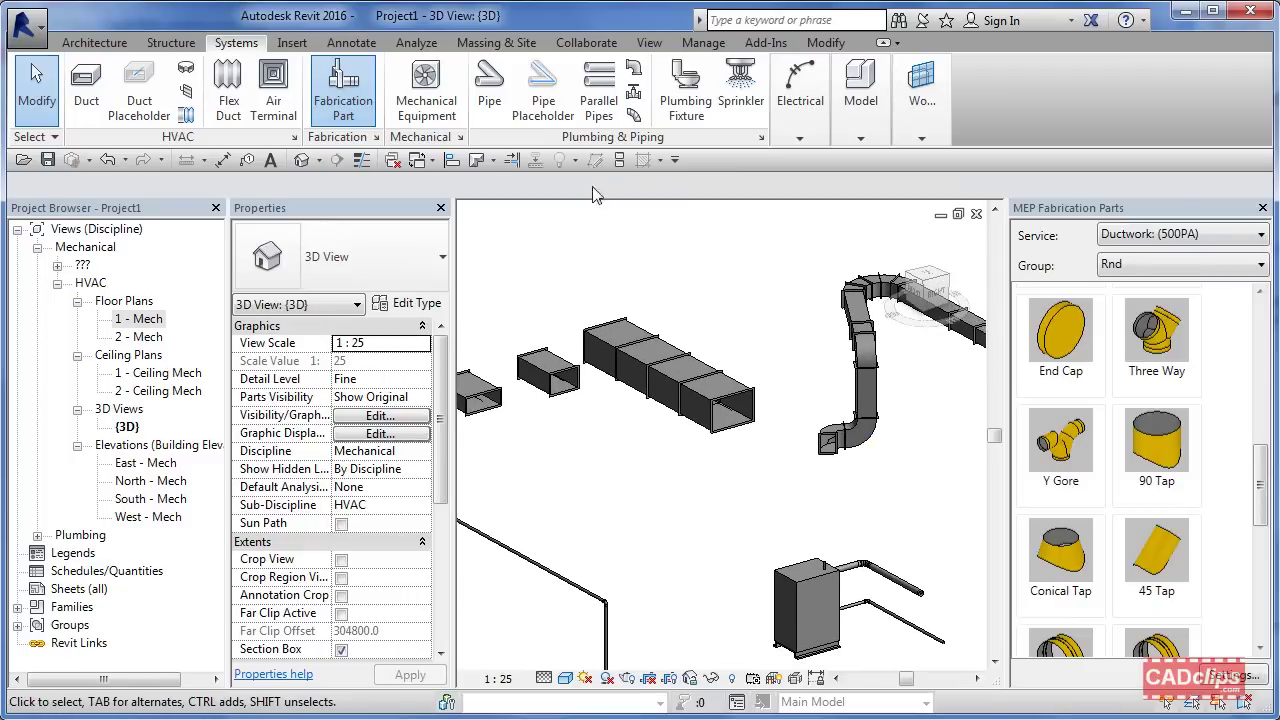
left_click(704, 43)
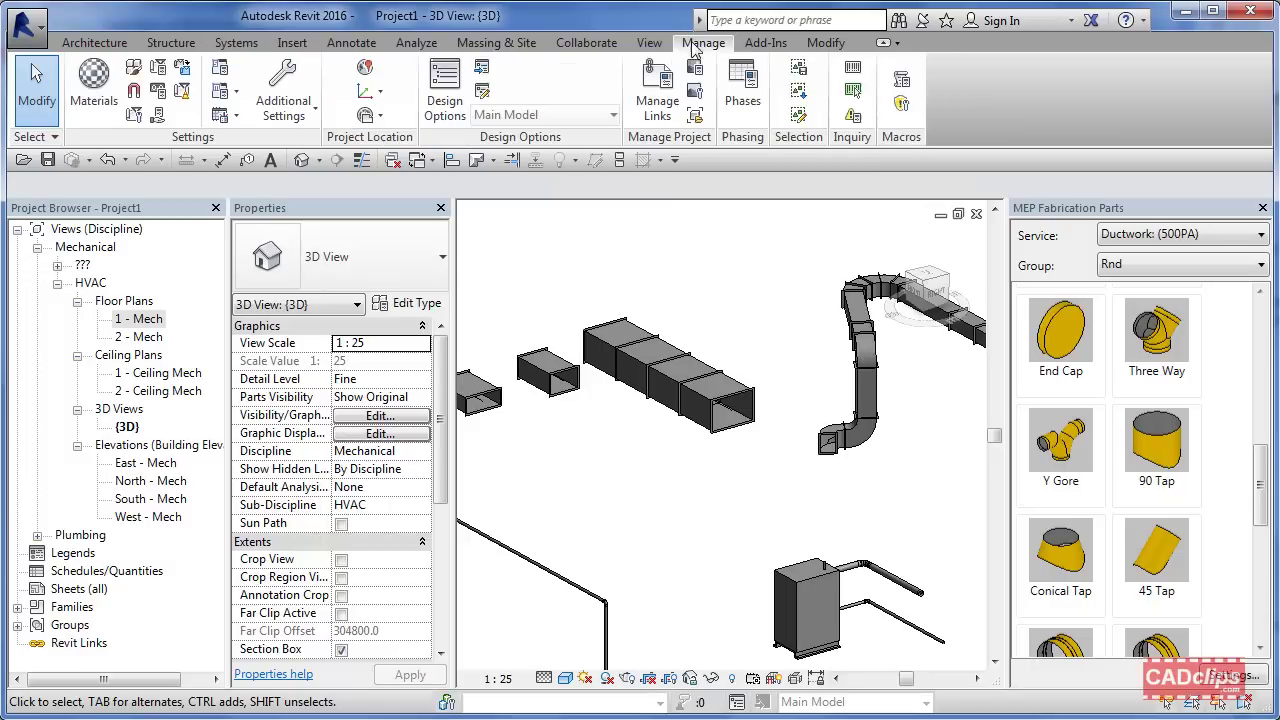
- Confirm every object snap is enabled in Snaps settings, then pan to the loose duct pieces
left_click(135, 92)
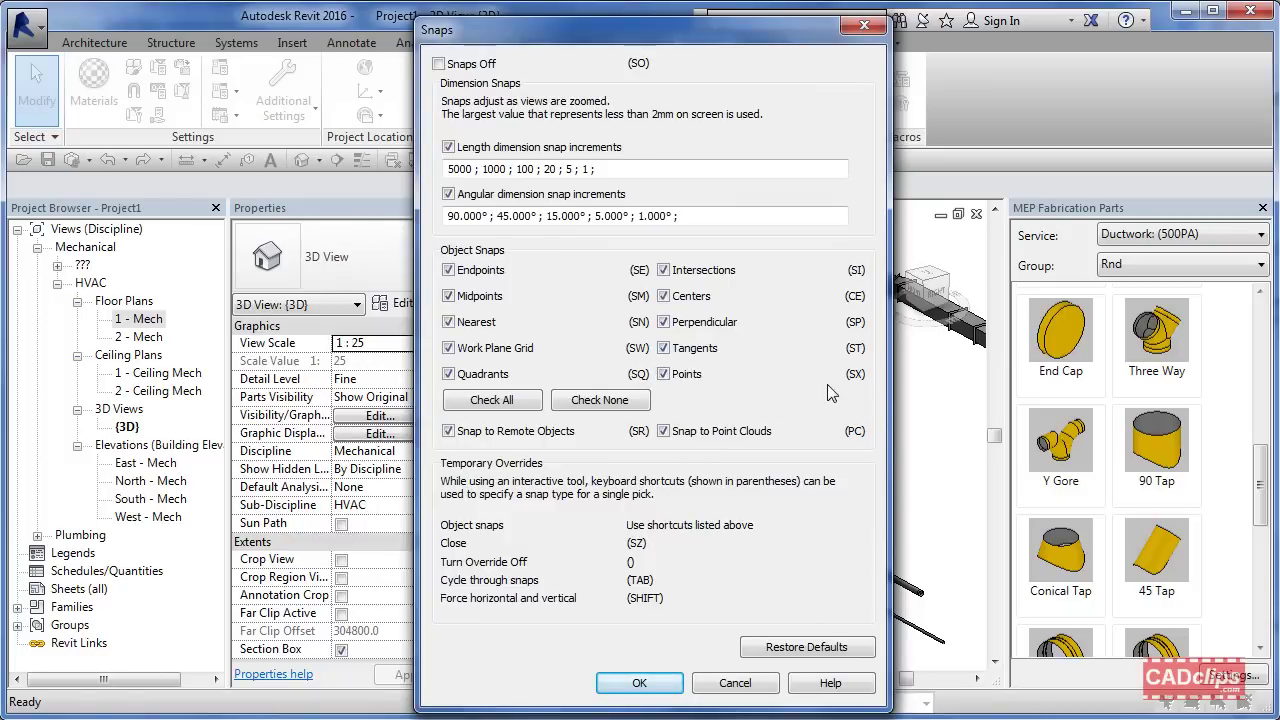
left_click(640, 684)
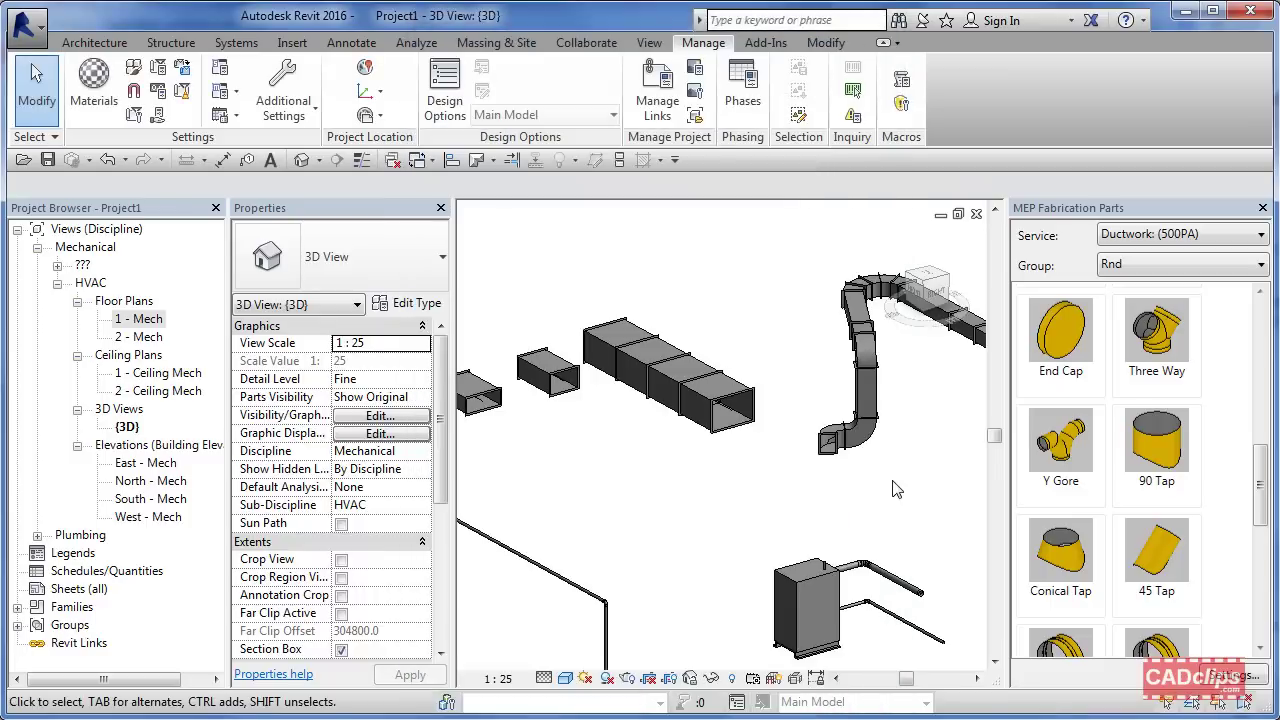
middle_click_drag(853, 498, 861, 472)
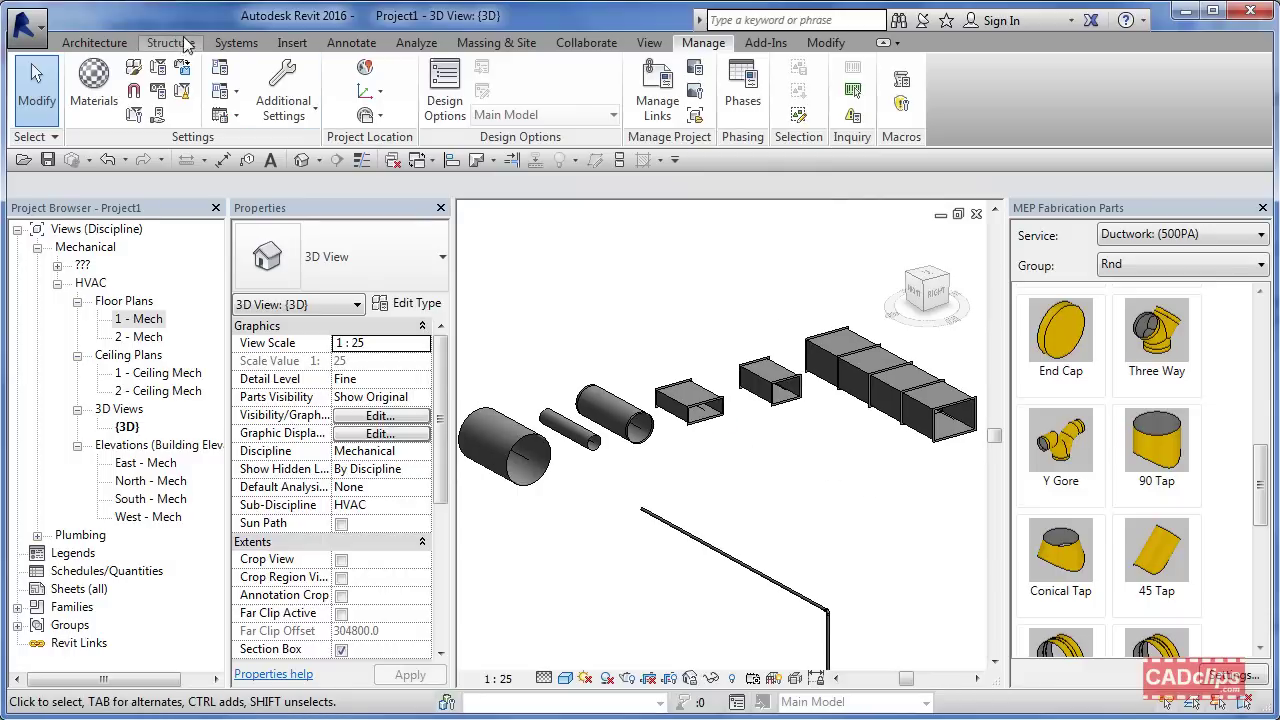
- Create two more straight rectangular ducts matching the last duct, snapped to the loose row's ends
left_click(254, 44)
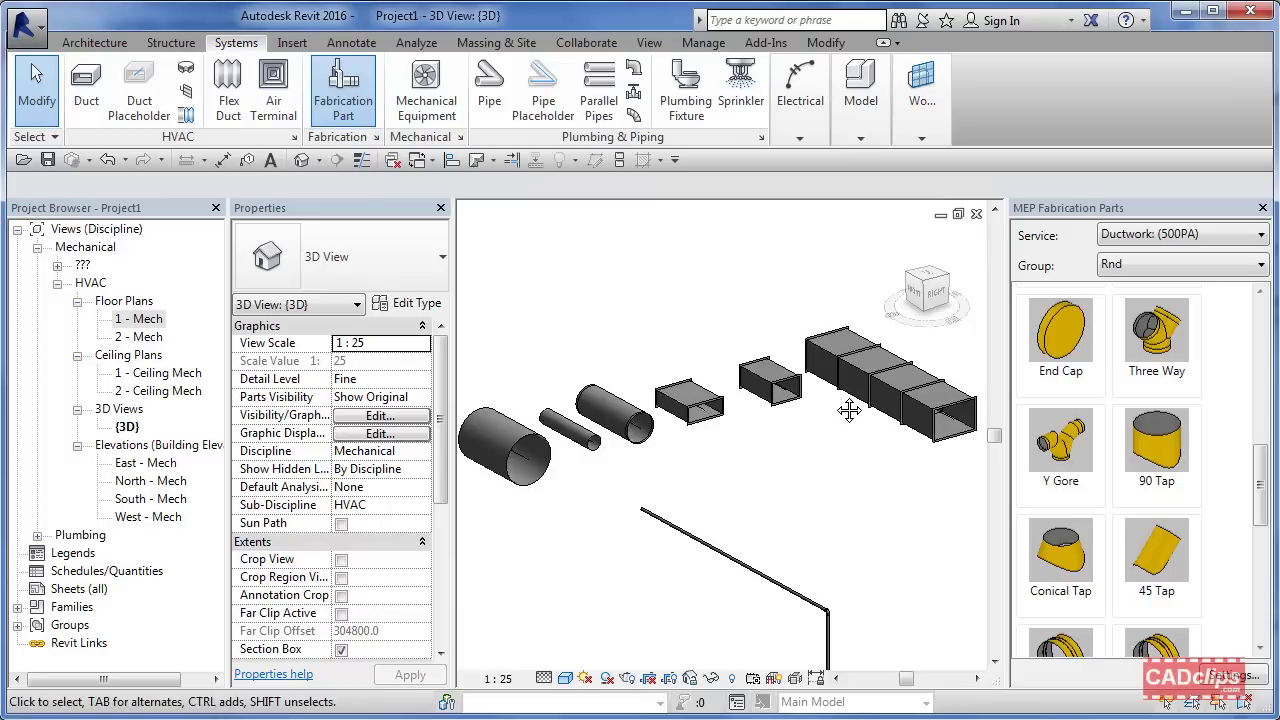
middle_click_drag(880, 404, 859, 390)
left_click(918, 400)
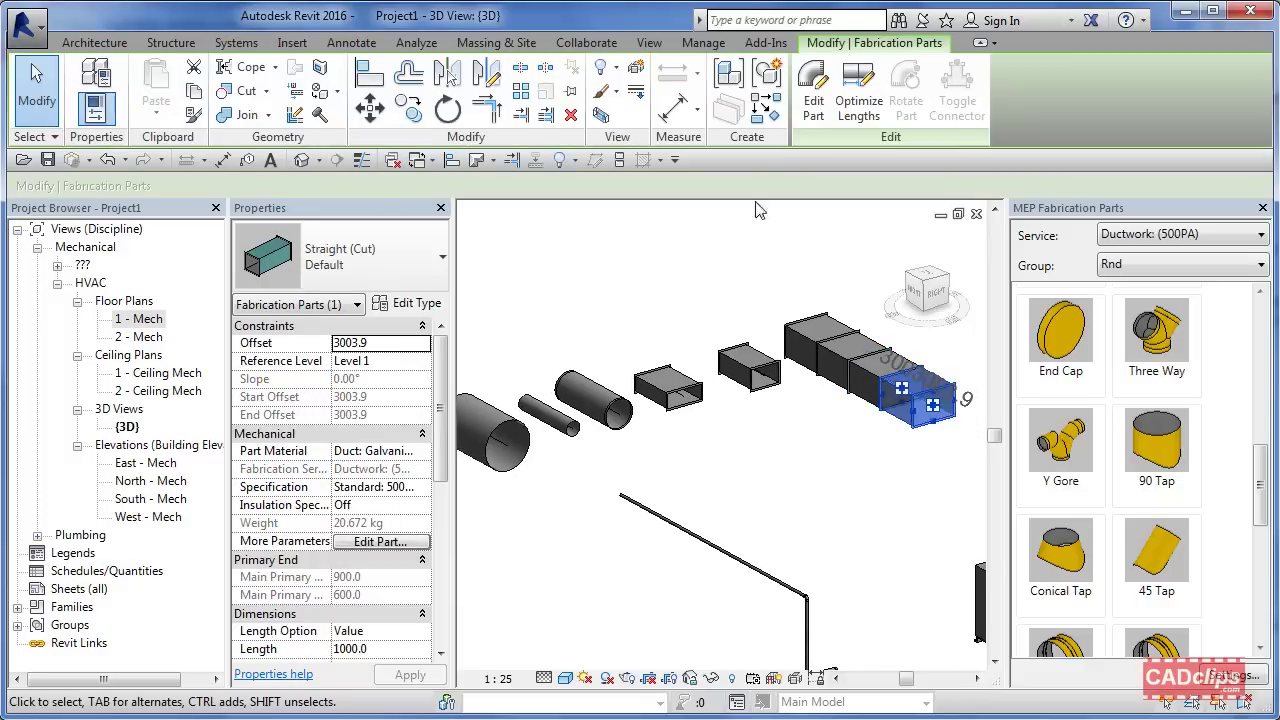
left_click(766, 108)
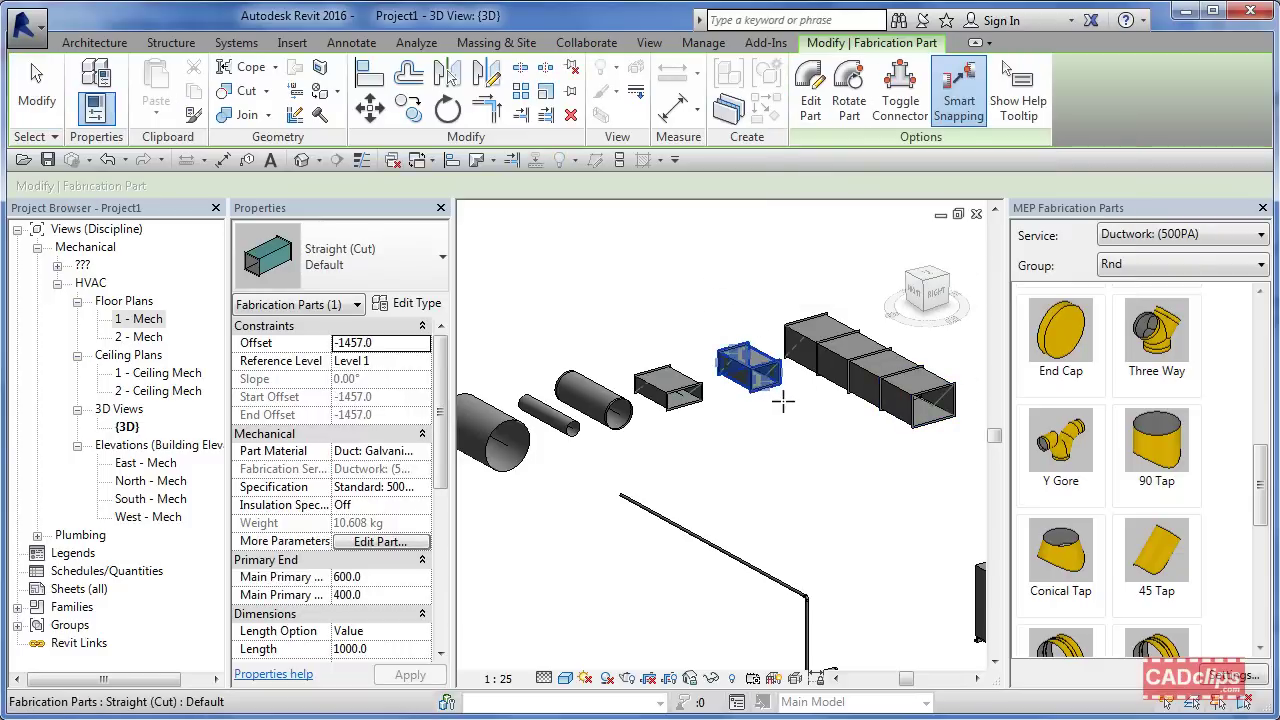
scroll(792, 392, "up", 4)
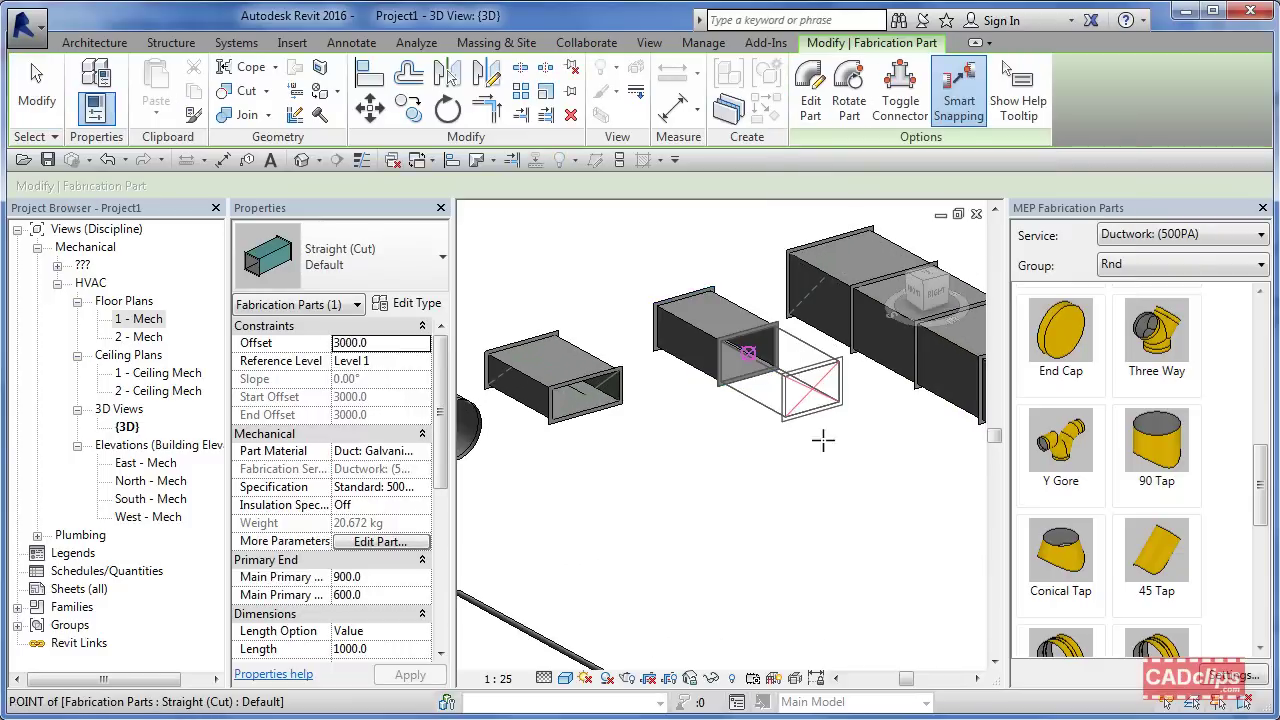
scroll(651, 444, "down", 5)
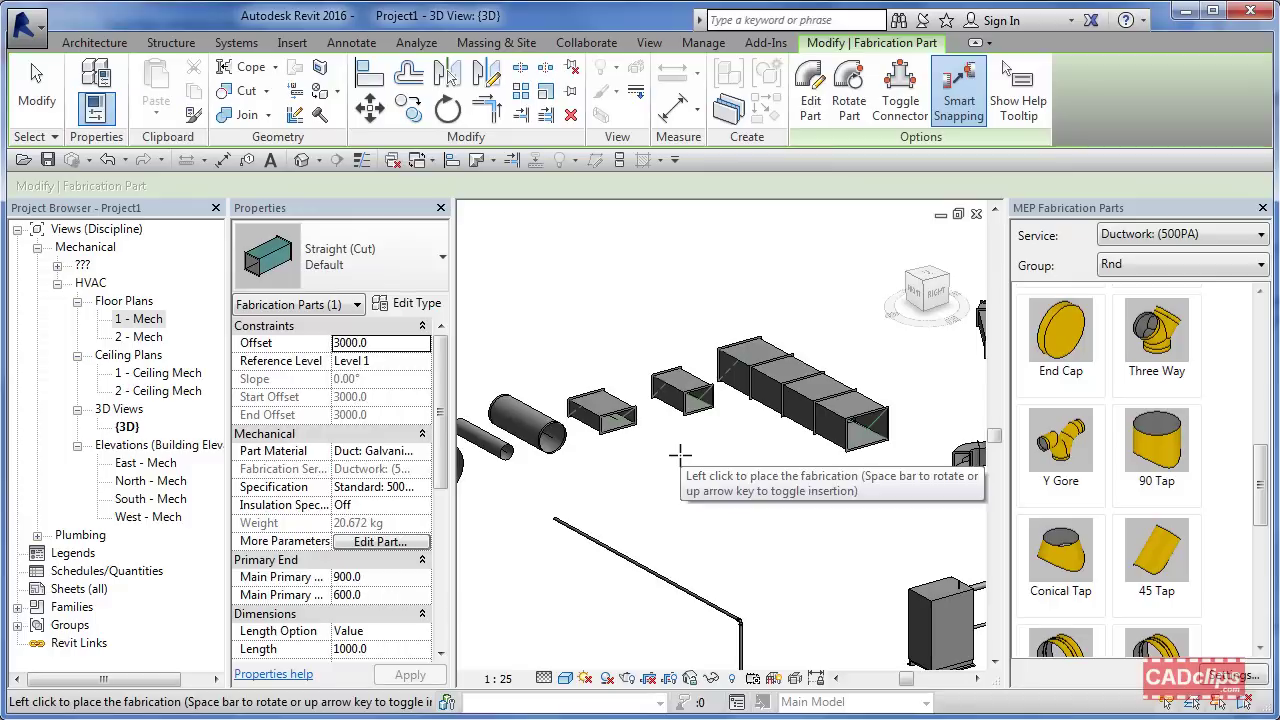
middle_click_drag(686, 451, 759, 472, "shift")
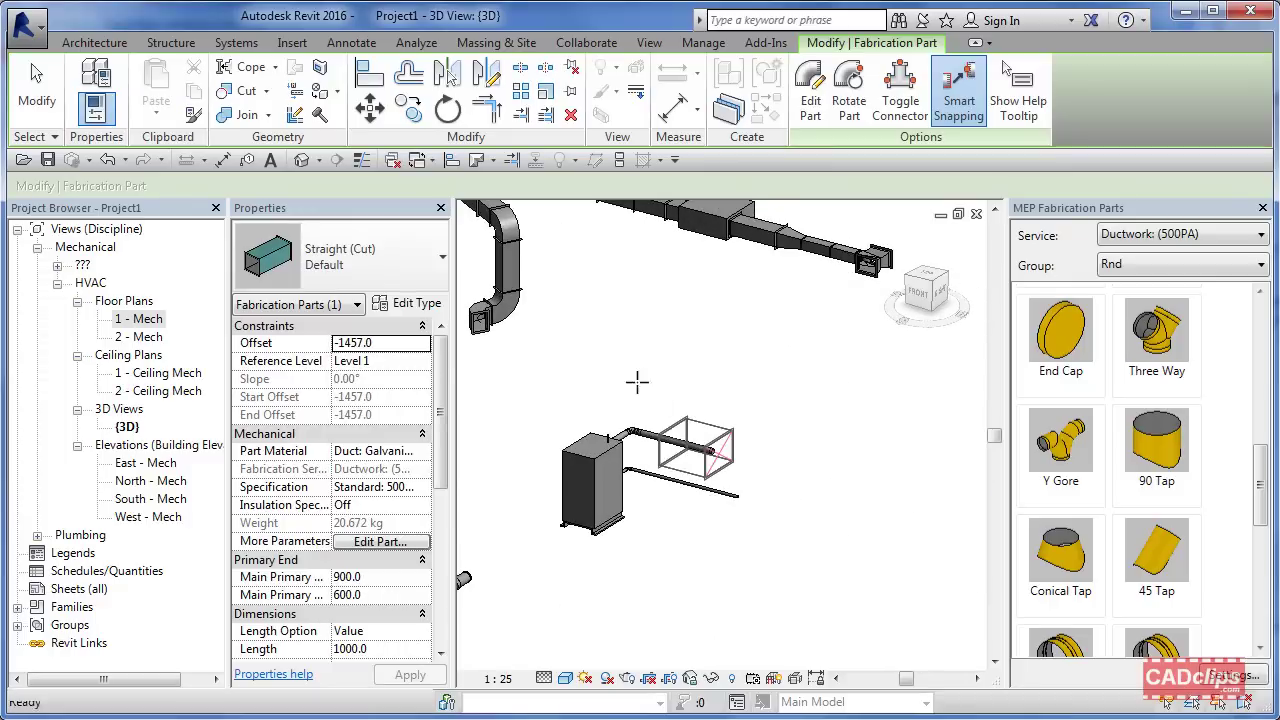
middle_click_drag(458, 350, 696, 407)
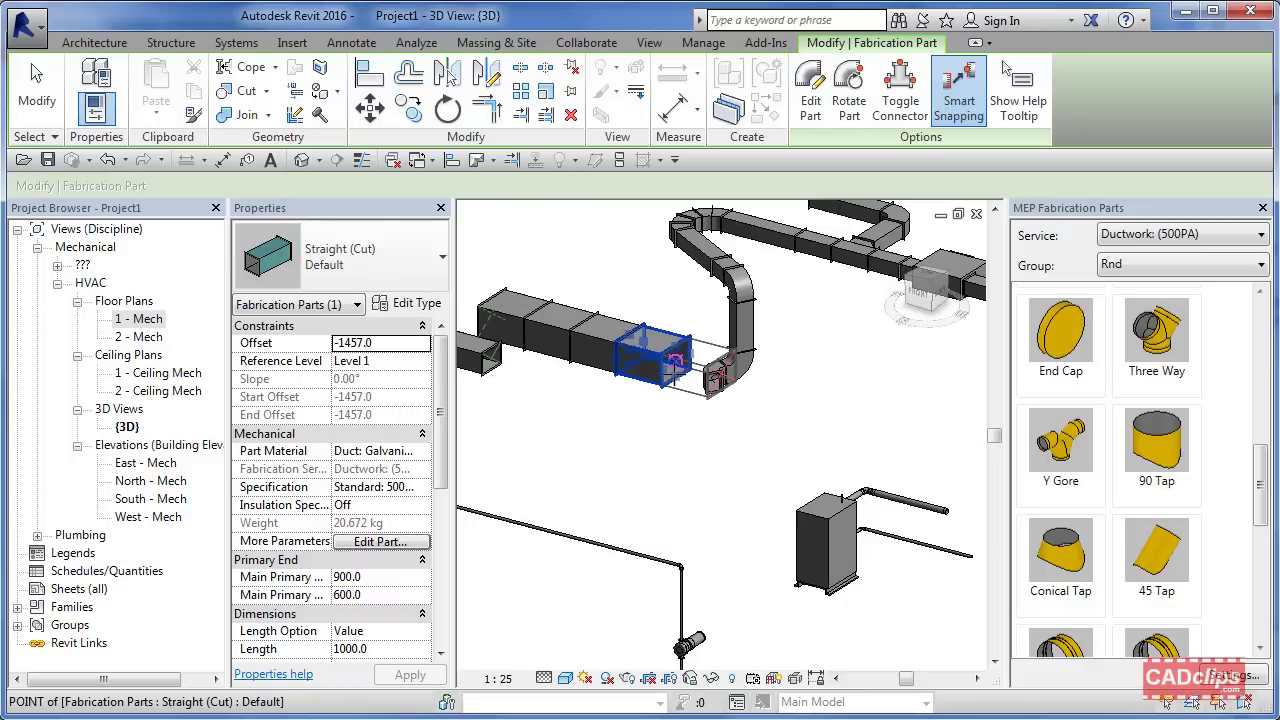
middle_click_drag(663, 466, 709, 447)
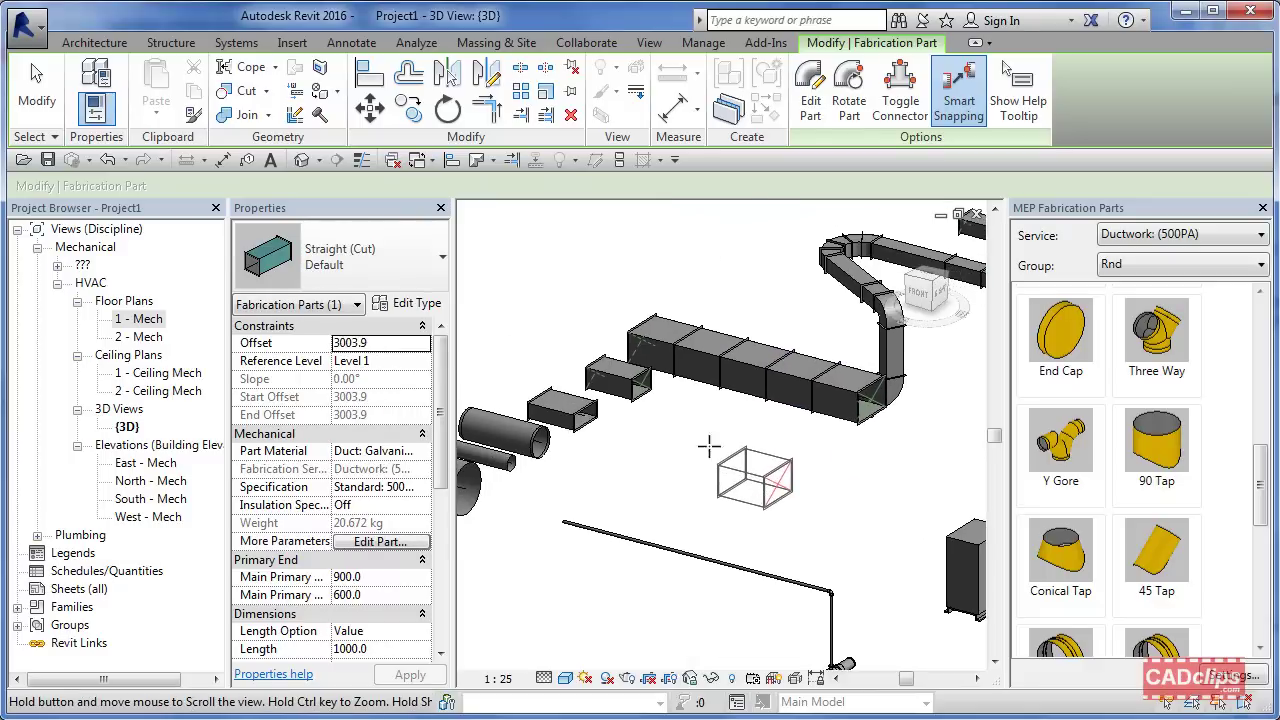
left_click(660, 420)
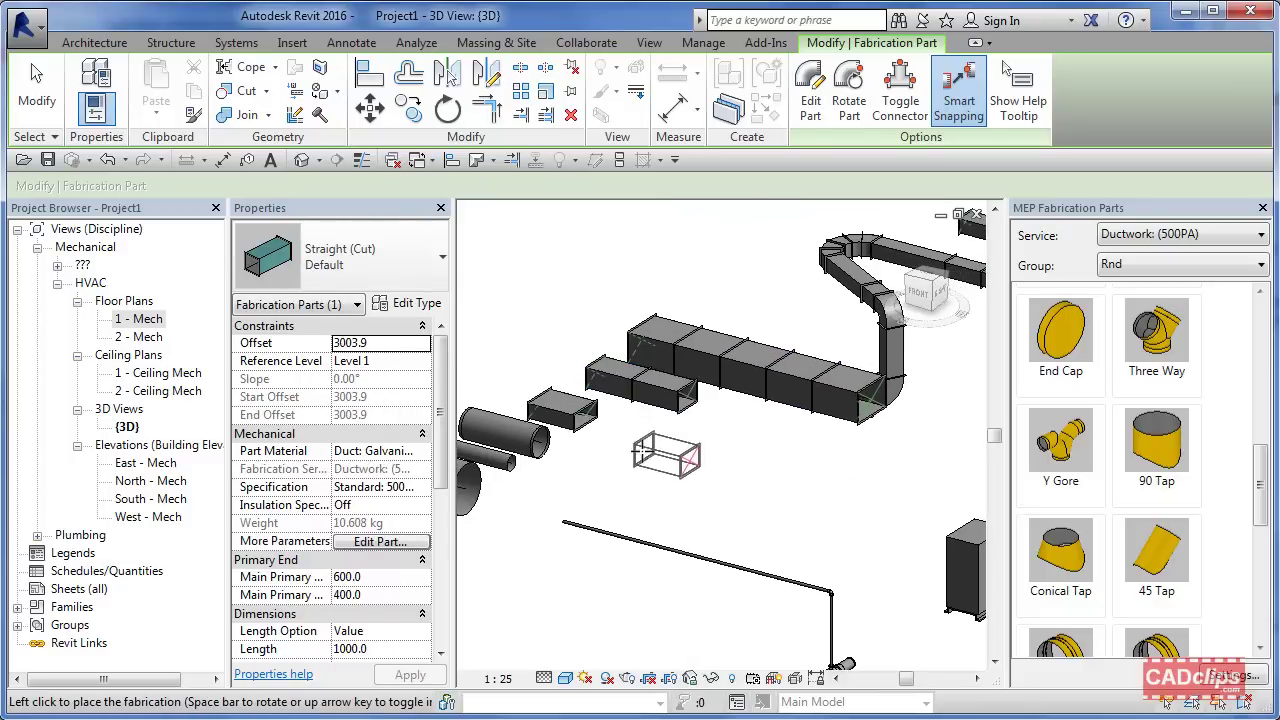
left_click(645, 440)
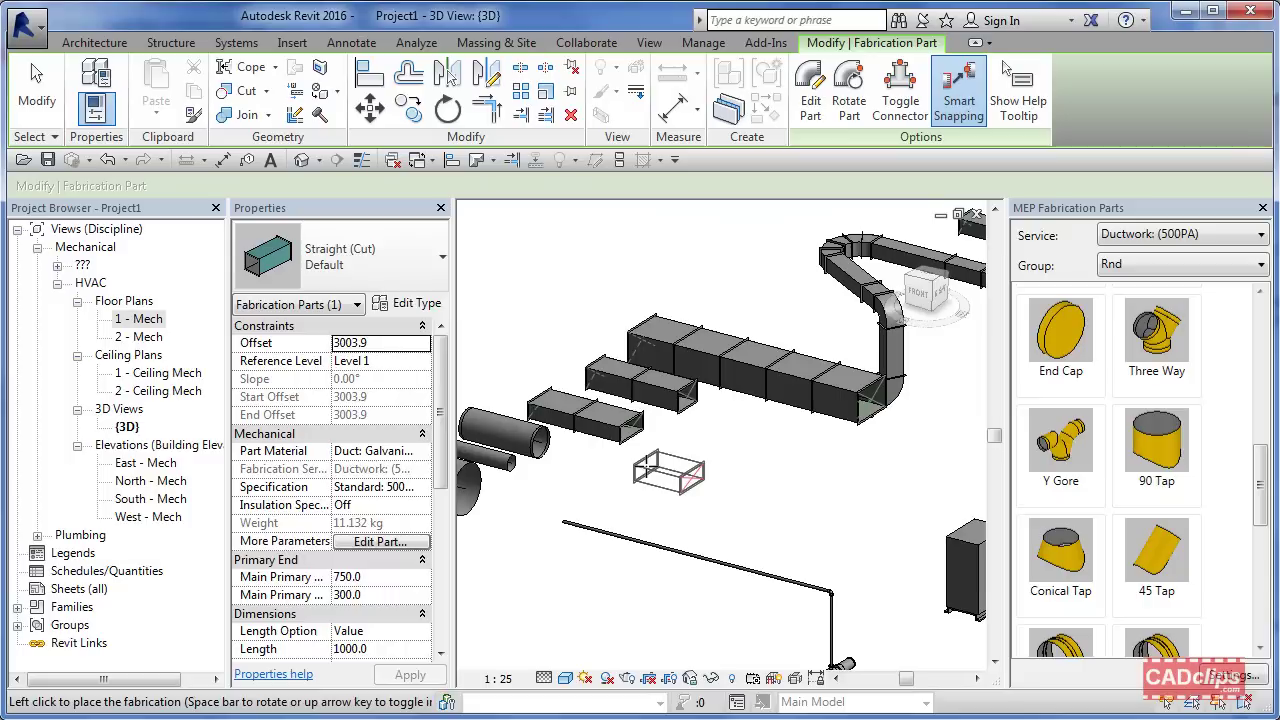
middle_click_drag(668, 472, 820, 452)
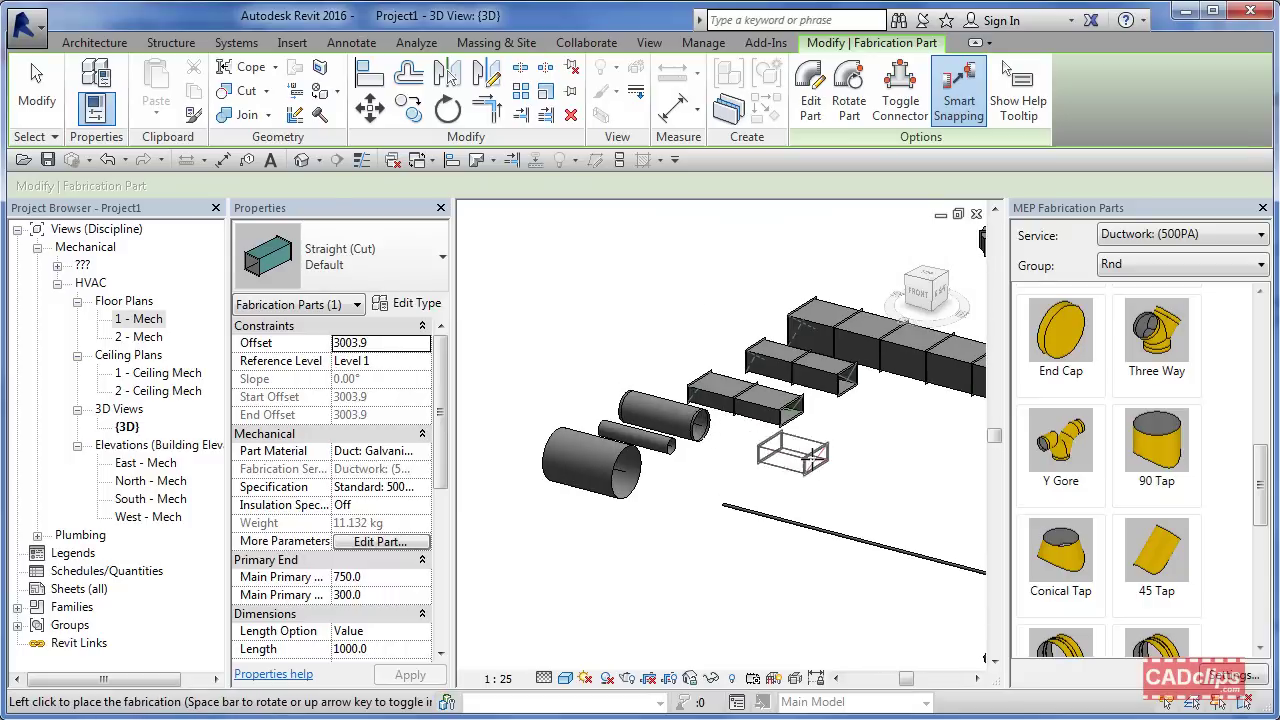
key("Escape")
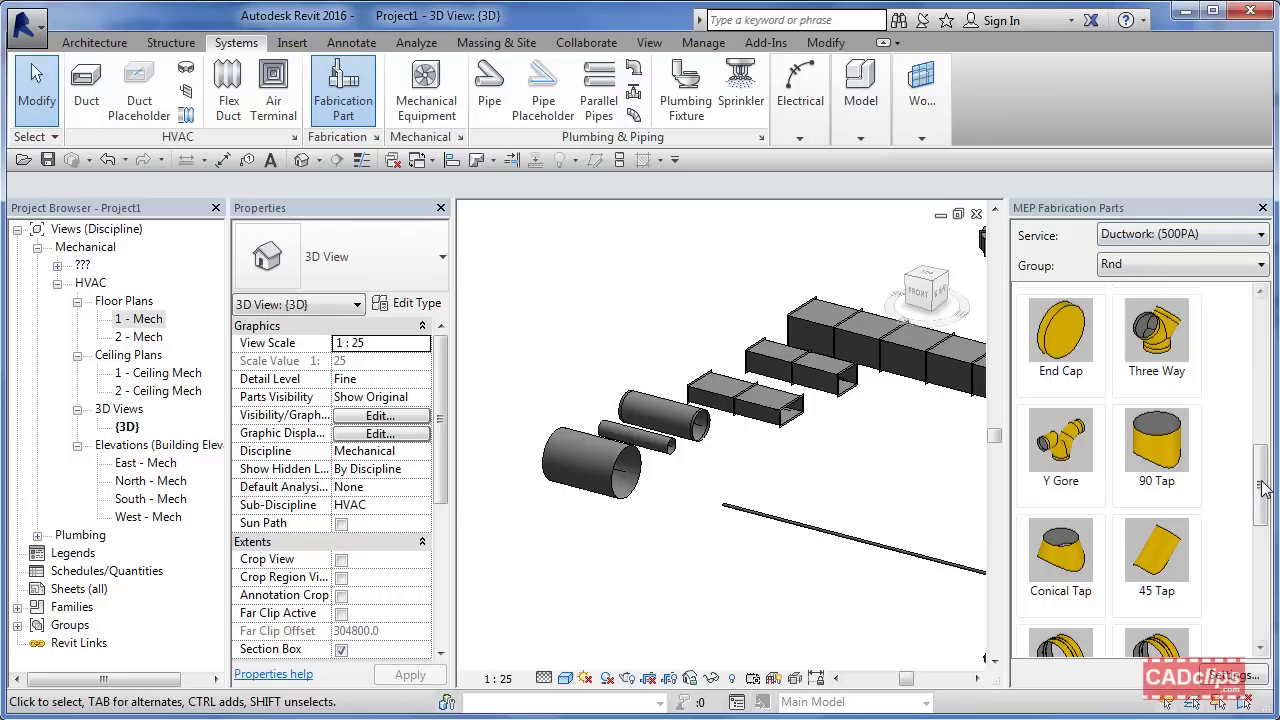
- Place Spiral Pipe sections on the ends of the three loose round pipes
left_click_drag(1260, 460, 1268, 303)
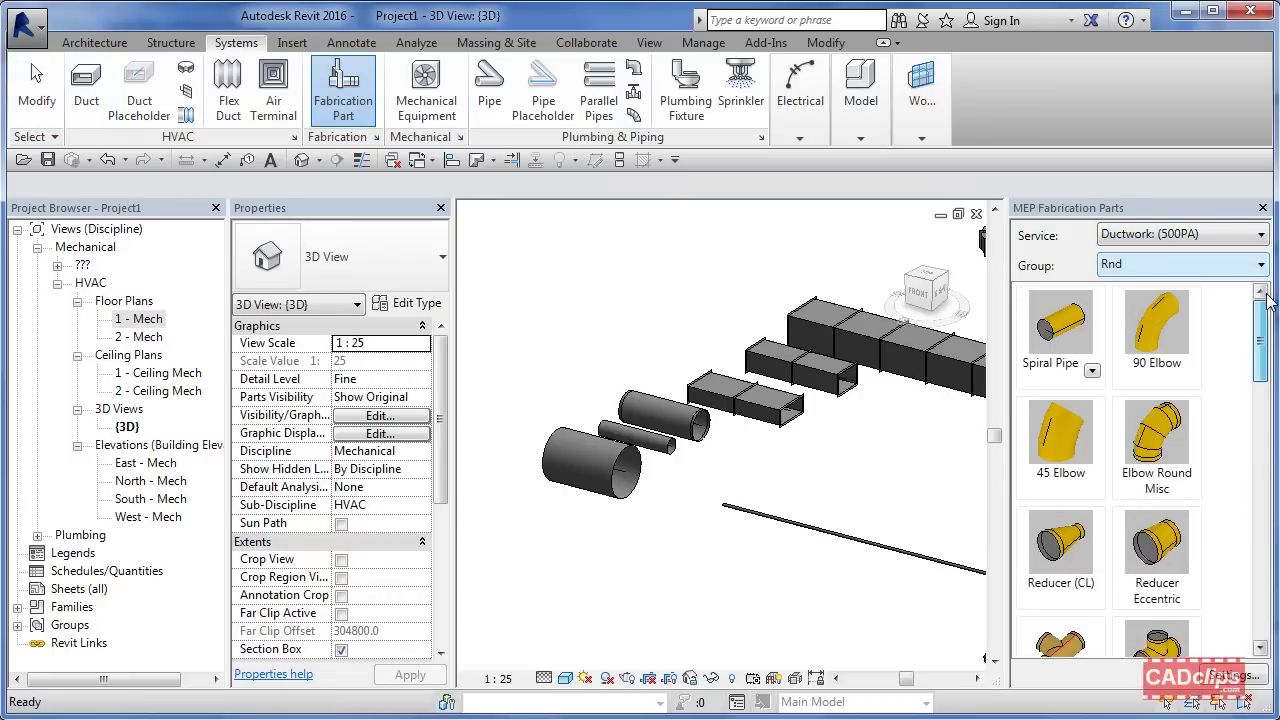
left_click(1053, 333)
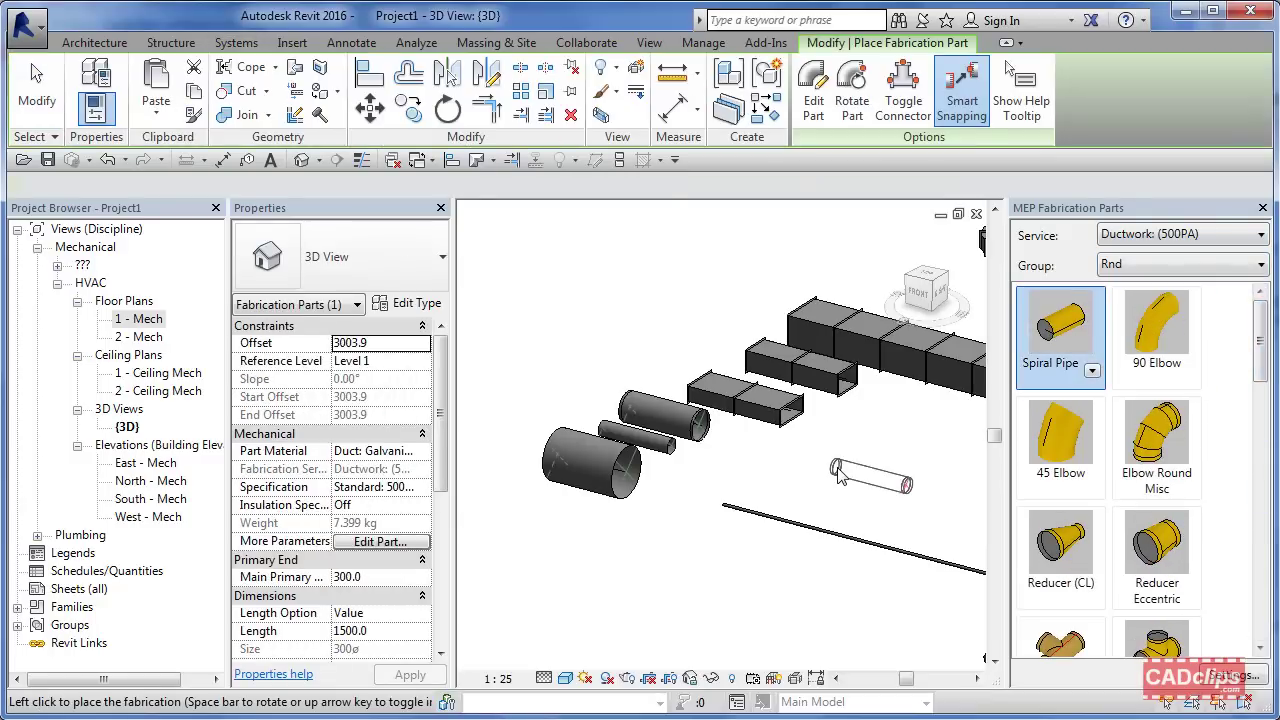
left_click(700, 422)
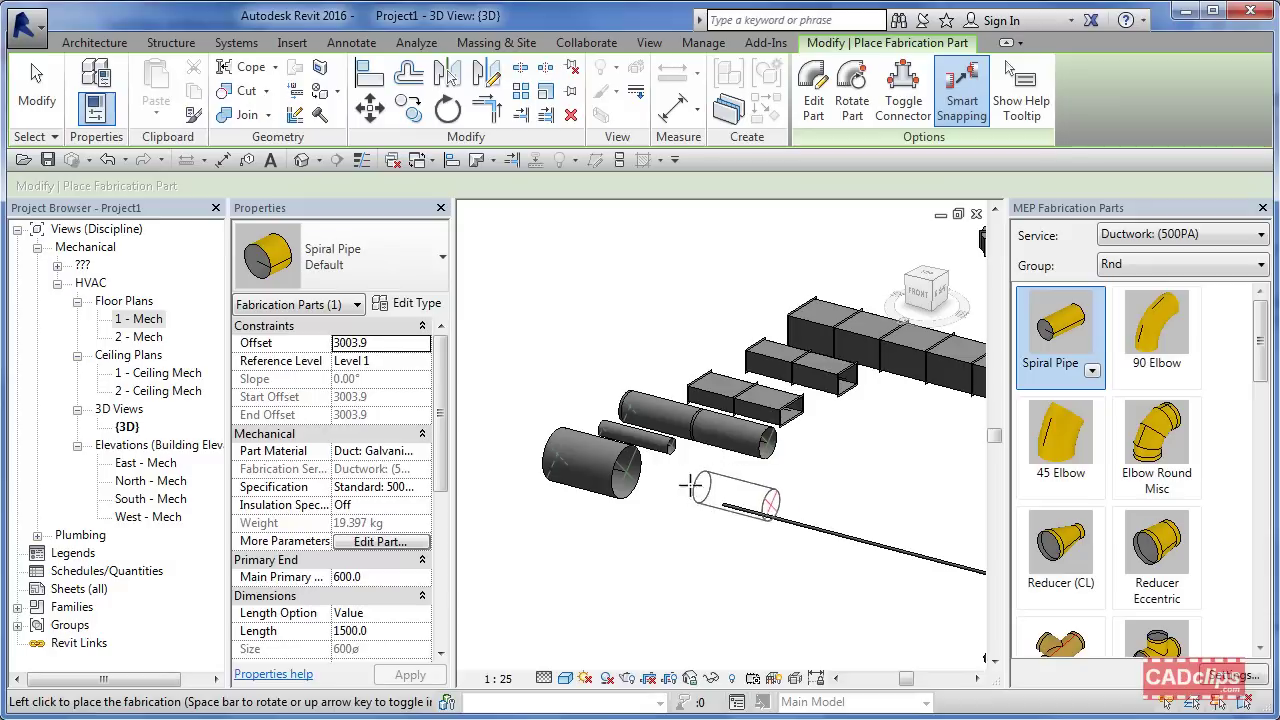
left_click(670, 452)
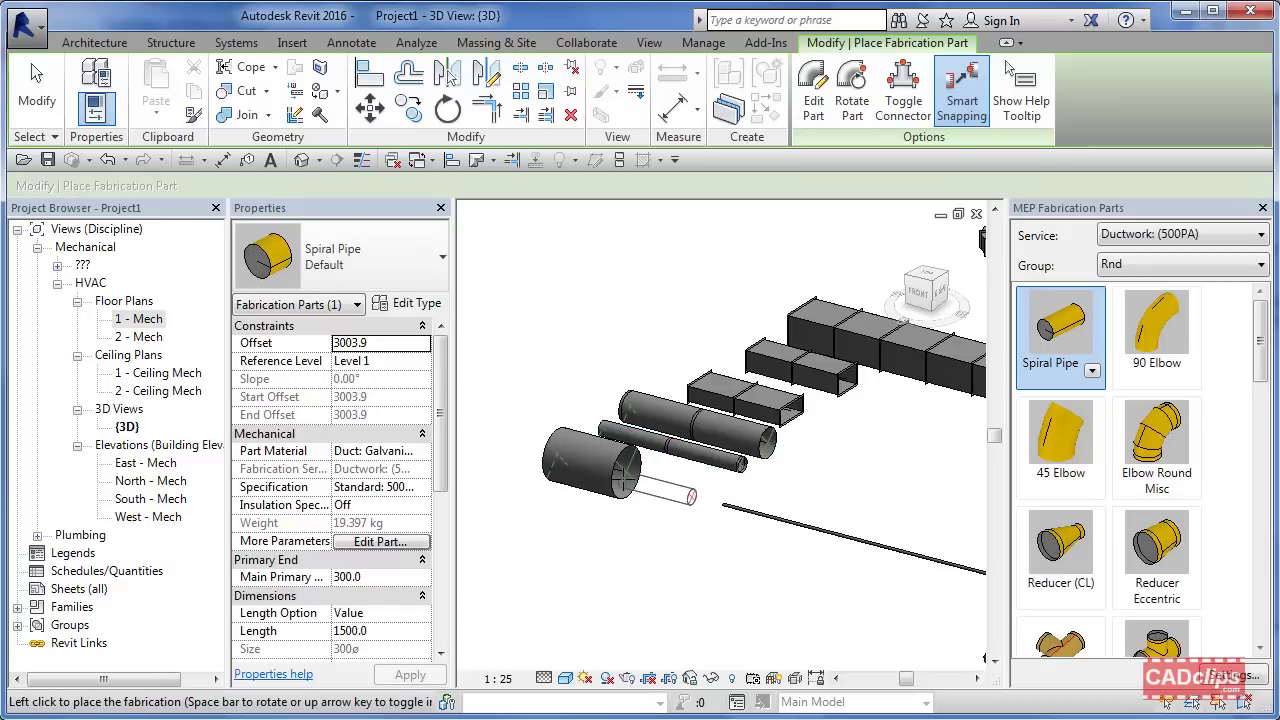
left_click(678, 514)
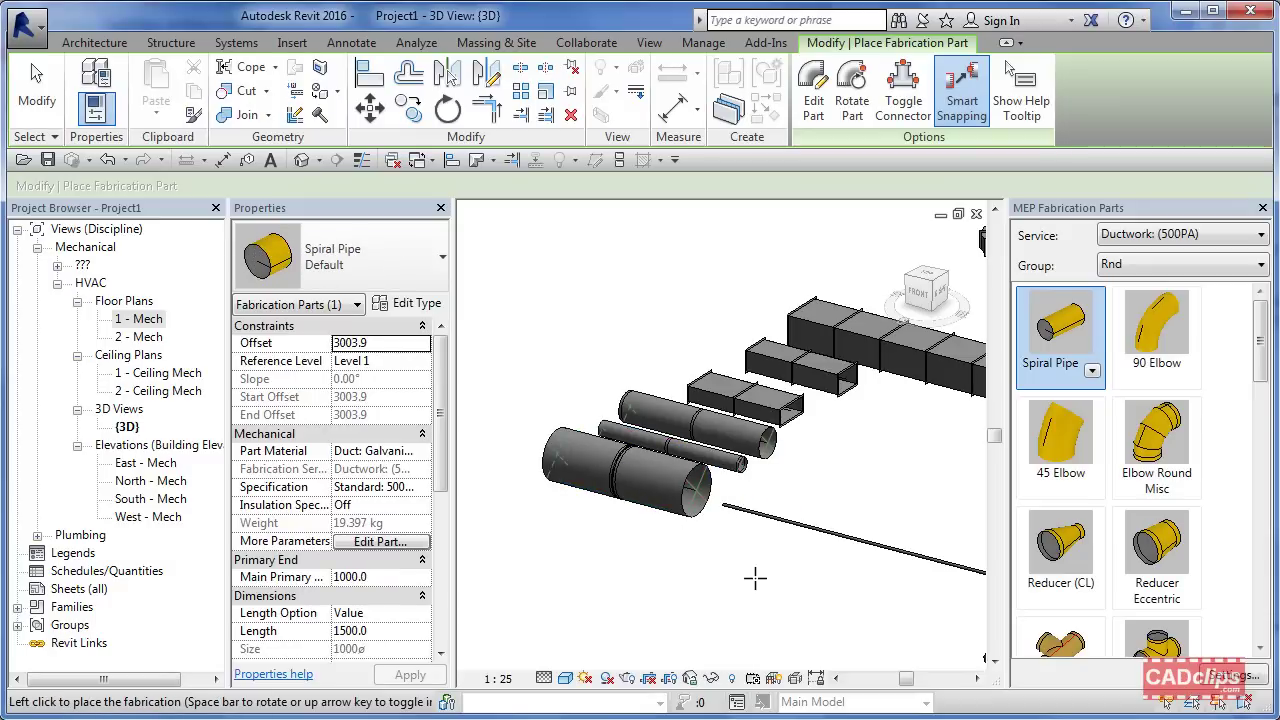
key("Escape")
key("Escape")
- Stretch the large 1000 mm spiral pipe to make it longer
left_click(703, 503)
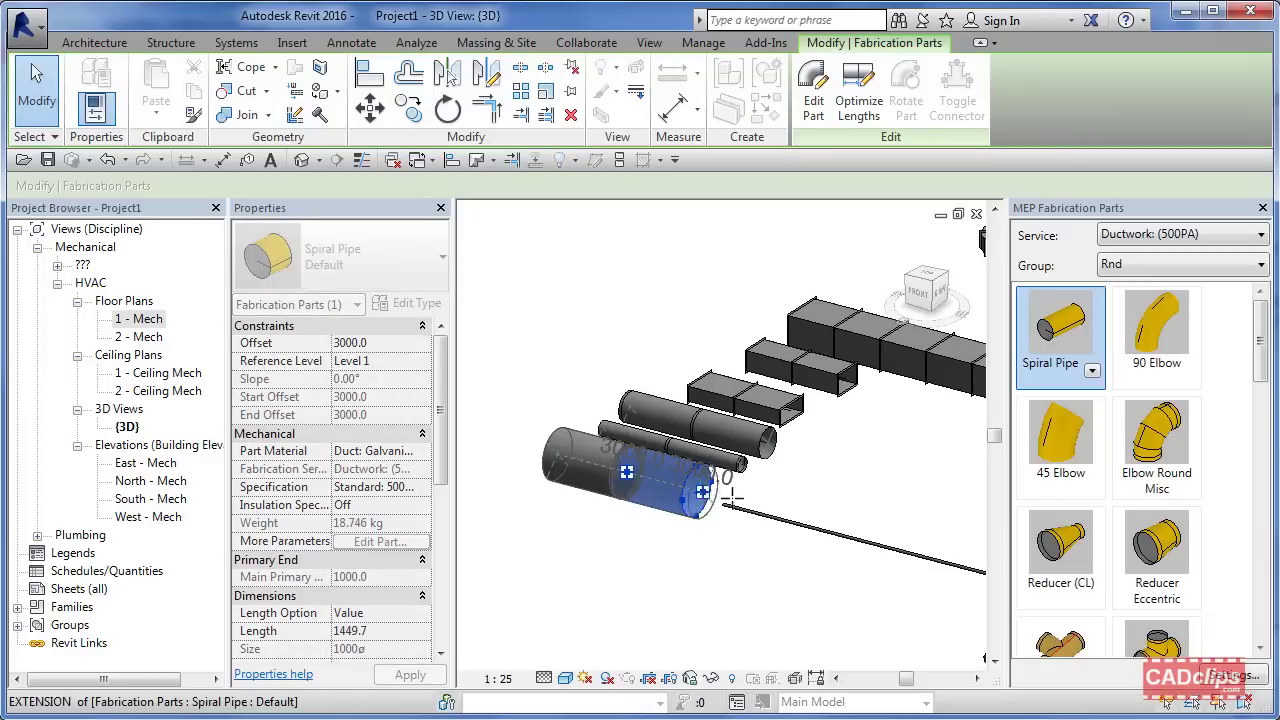
left_click_drag(733, 500, 840, 522)
key("Escape")
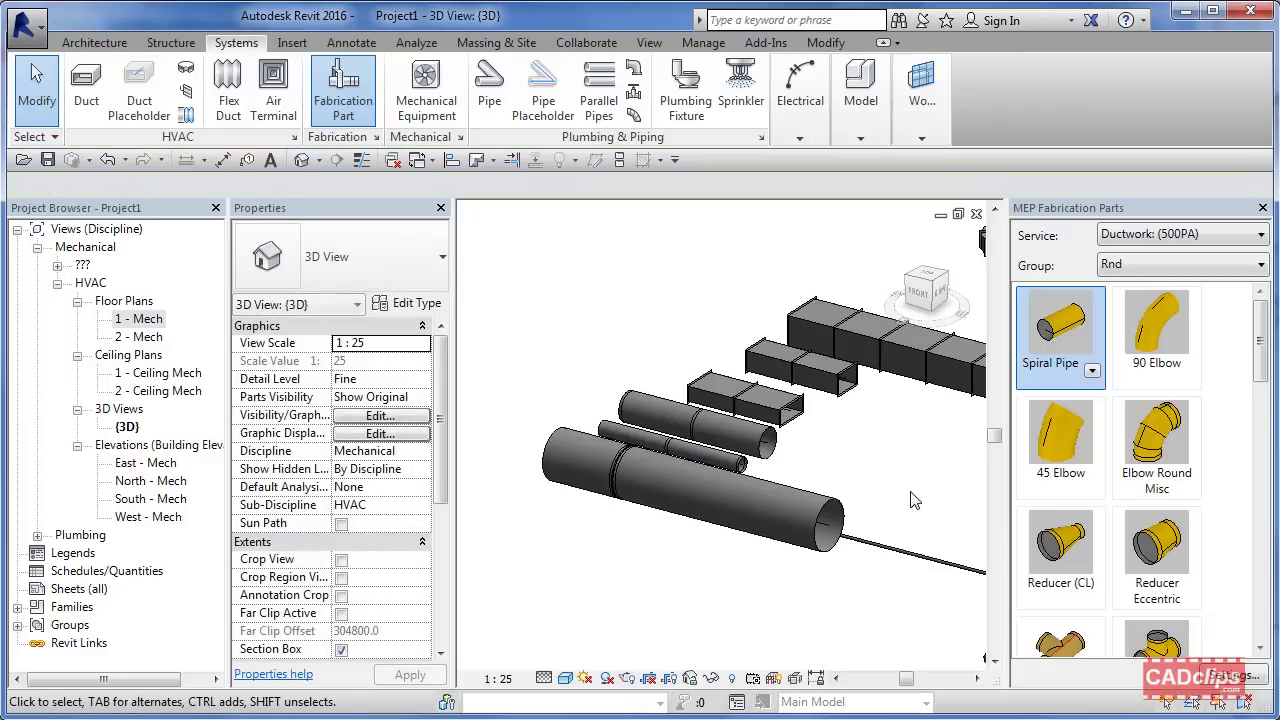
- Place an Elbow Round Misc 90° bend on the 1000 mm spiral pipe's end, rotated to turn right
middle_click_drag(913, 500, 893, 472)
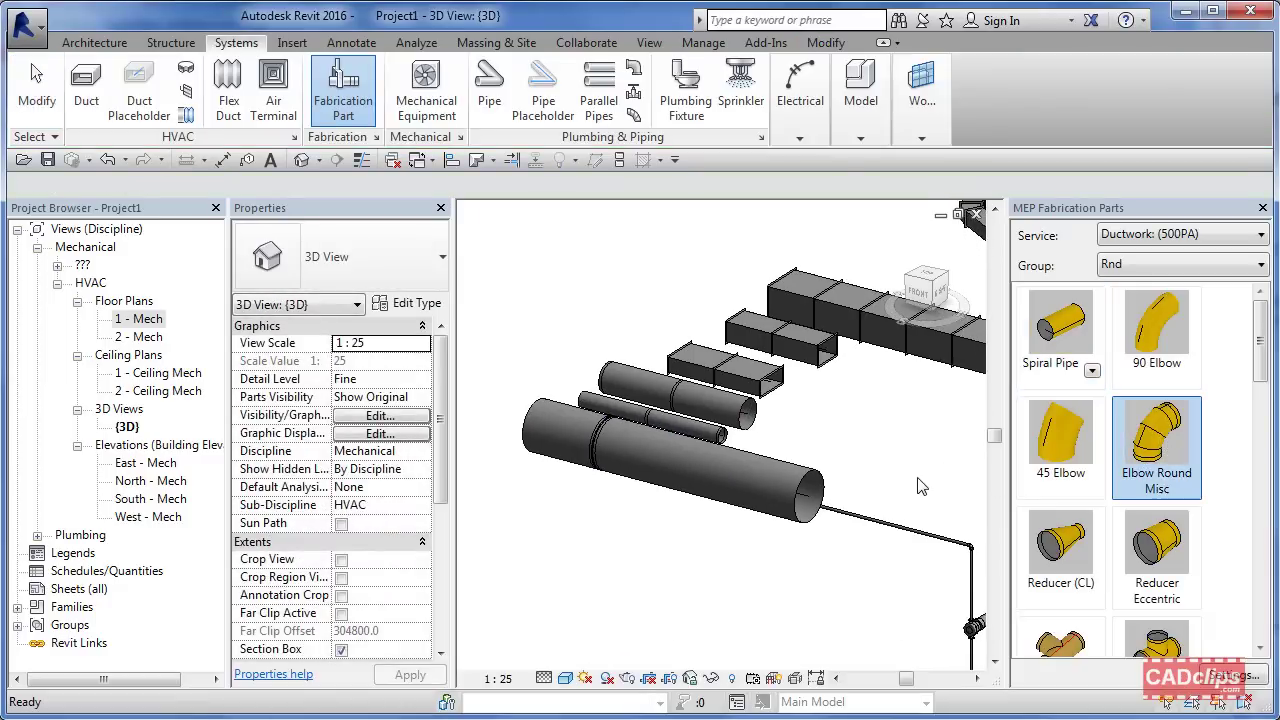
left_click(1157, 440)
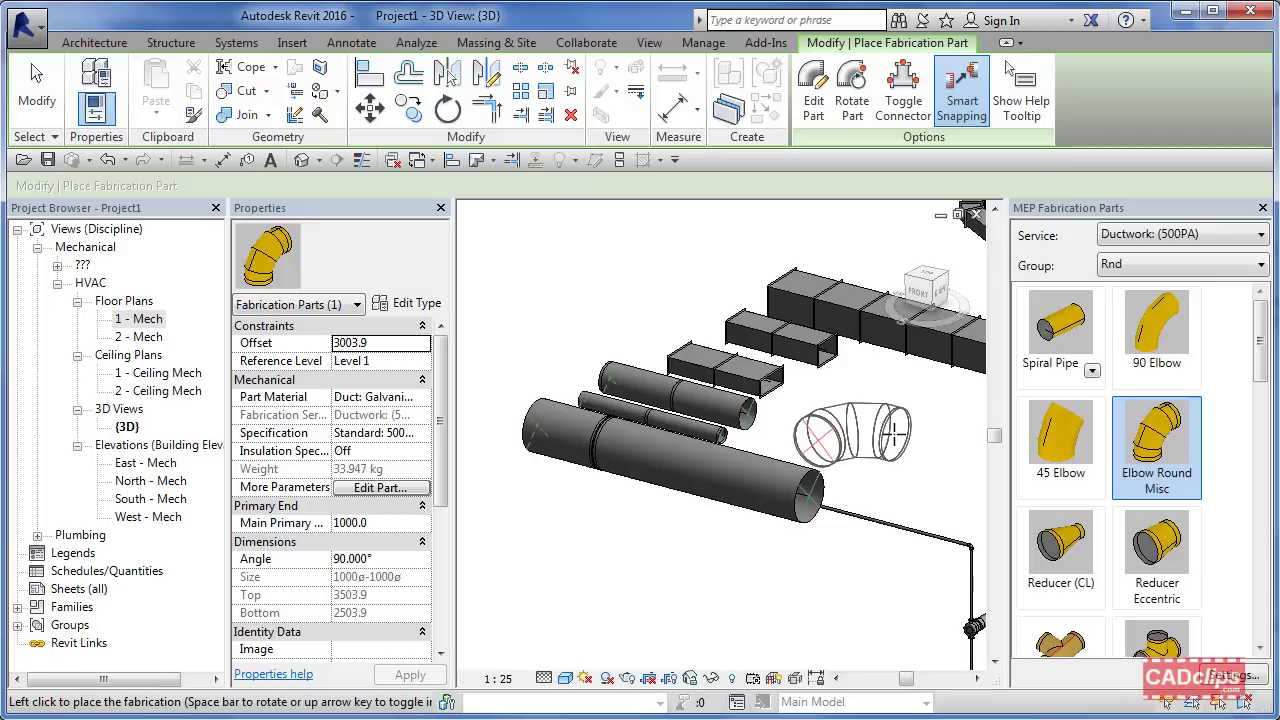
key("space")
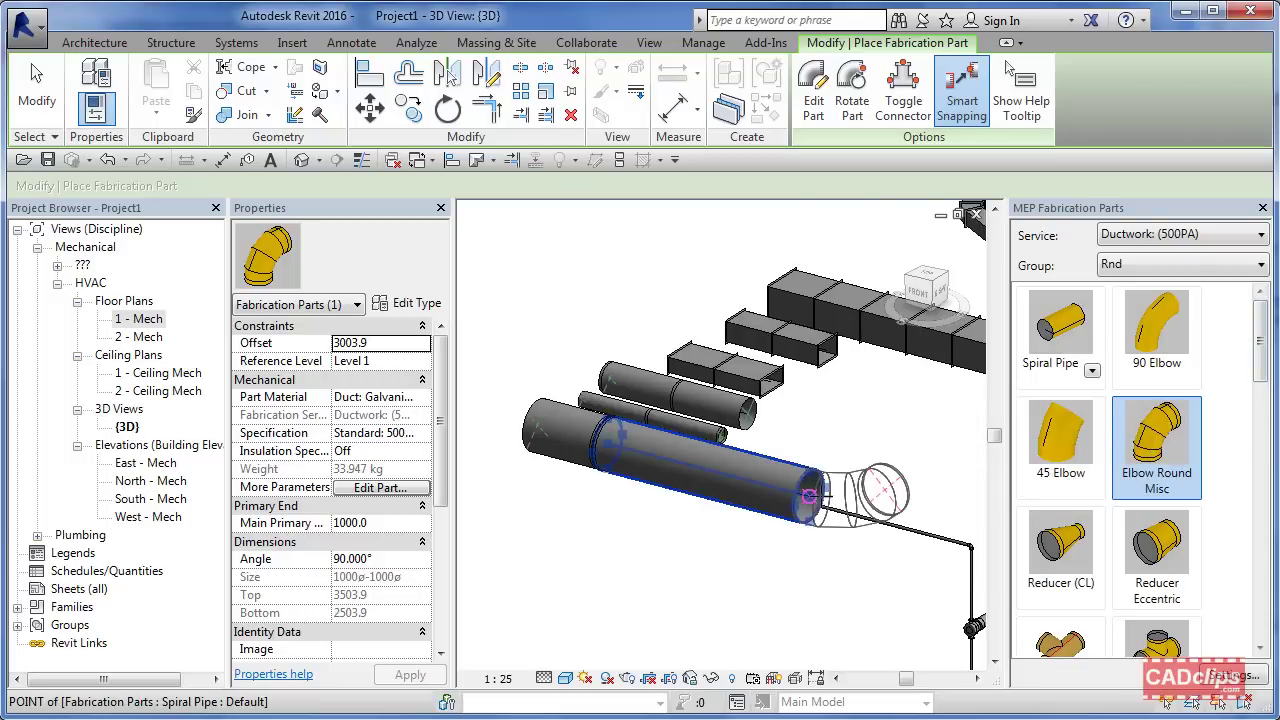
key("space")
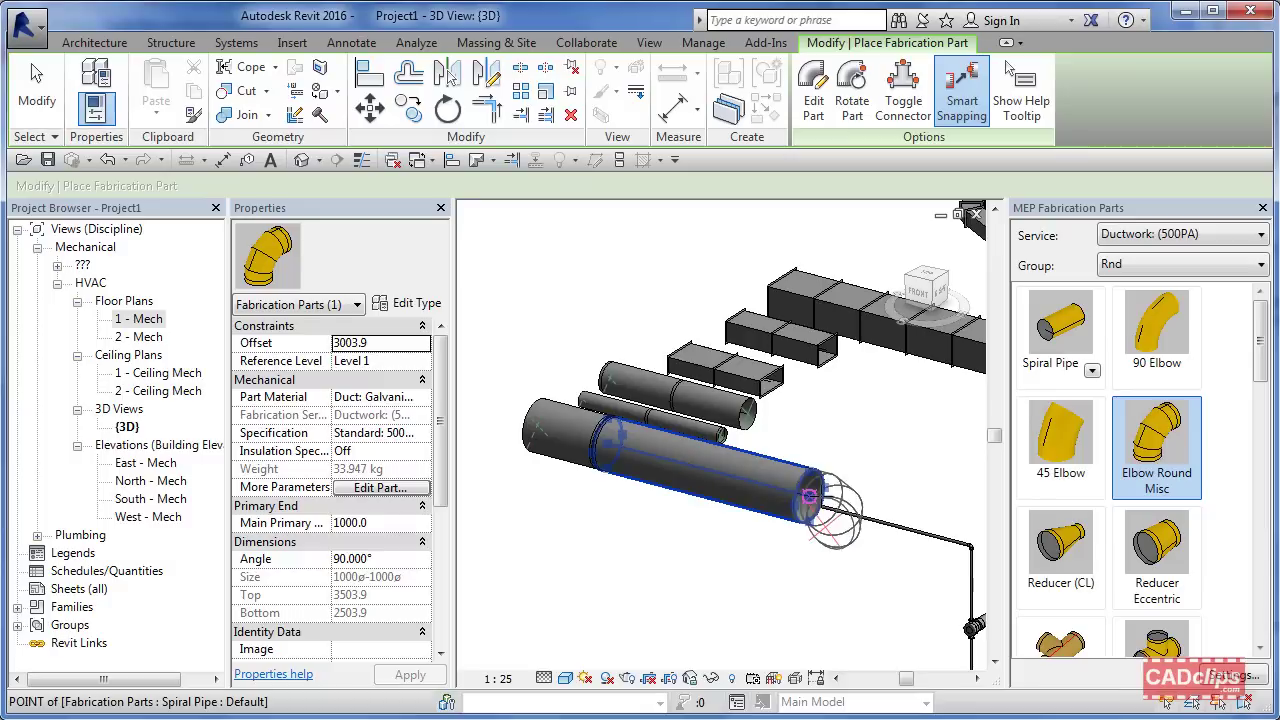
key("space")
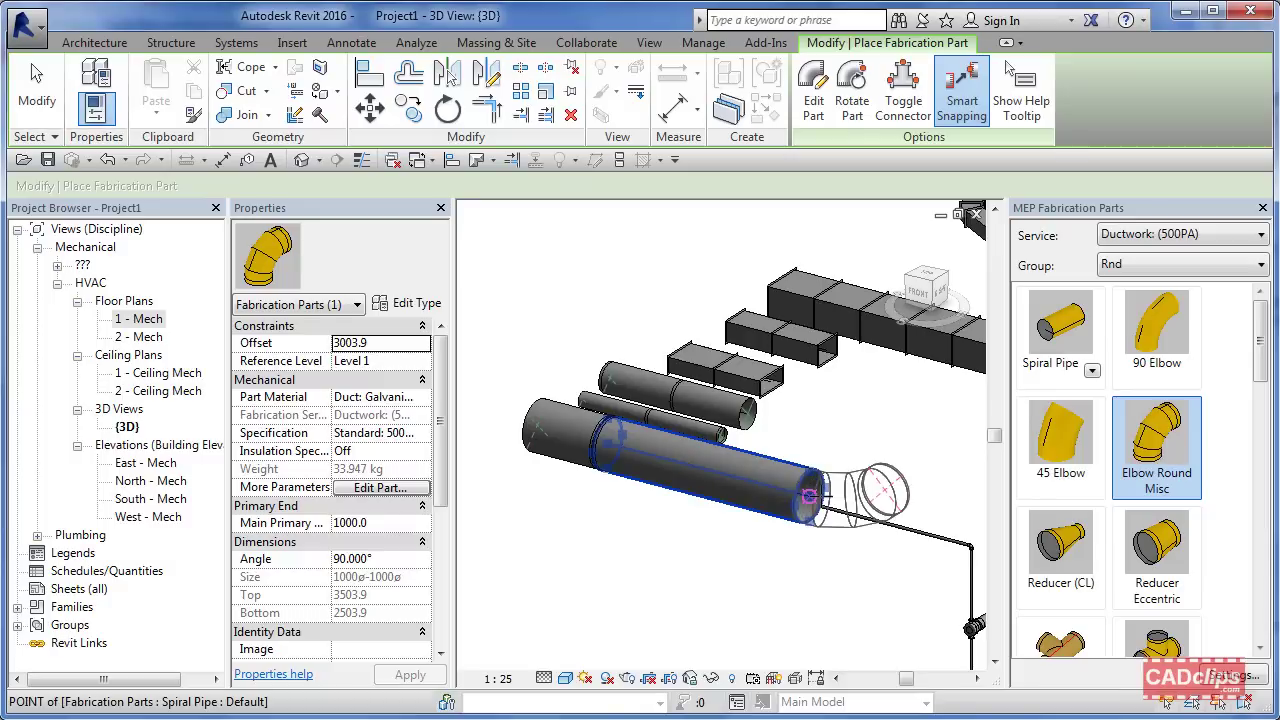
key("space")
key("space")
key("space")
key("space")
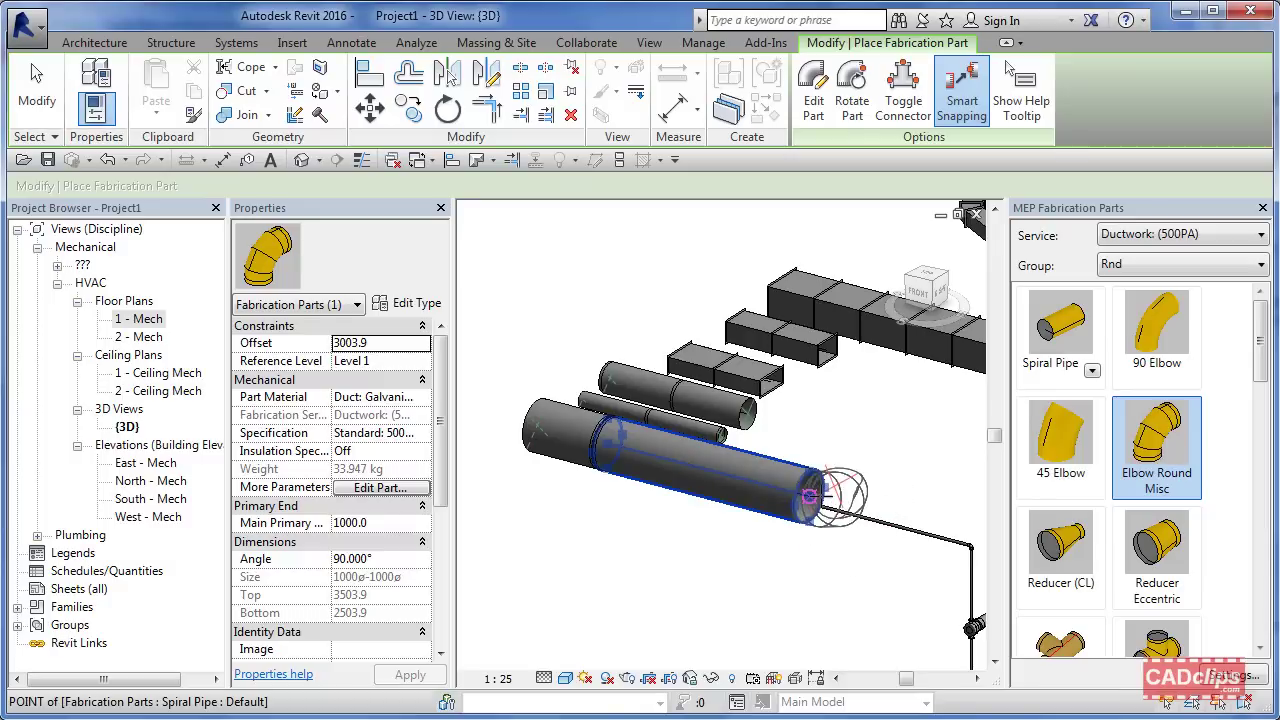
key("space")
key("space")
key("space")
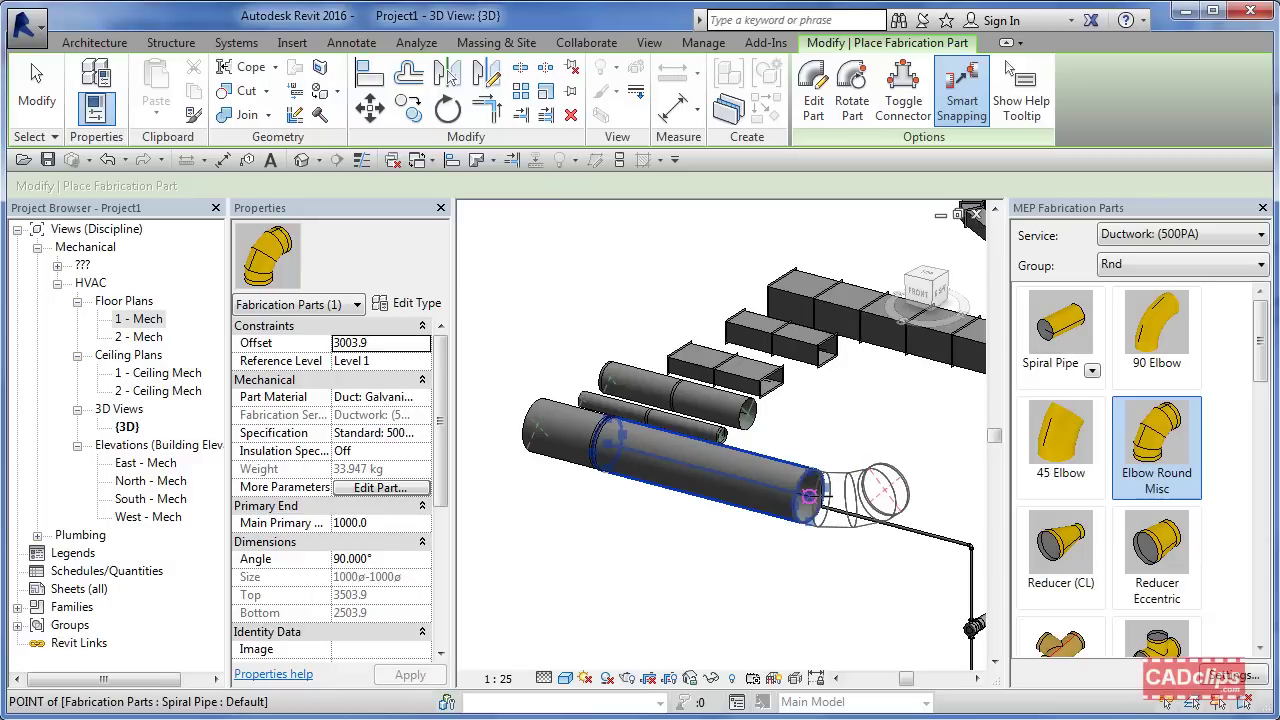
key("Return")
middle_click_drag(600, 560, 482, 570)
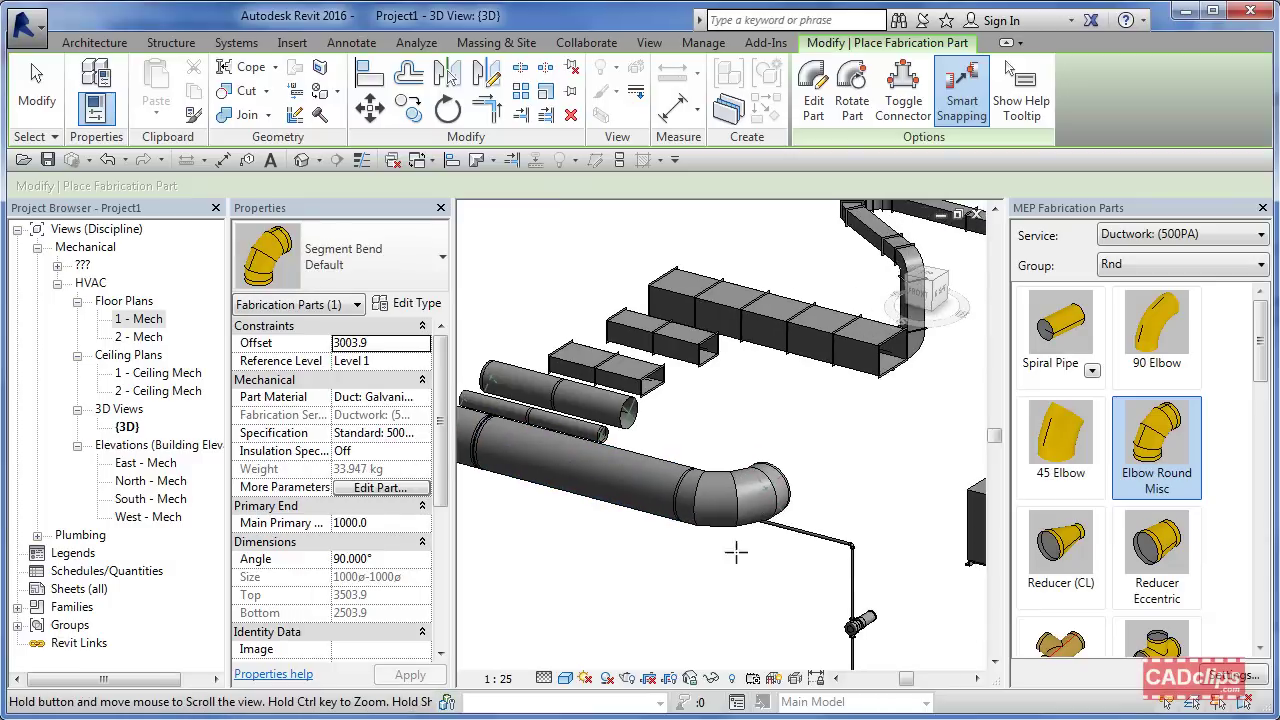
- Place a second 90° elbow at the round pipe end, rotated right to form an offset bend
left_click(1057, 337)
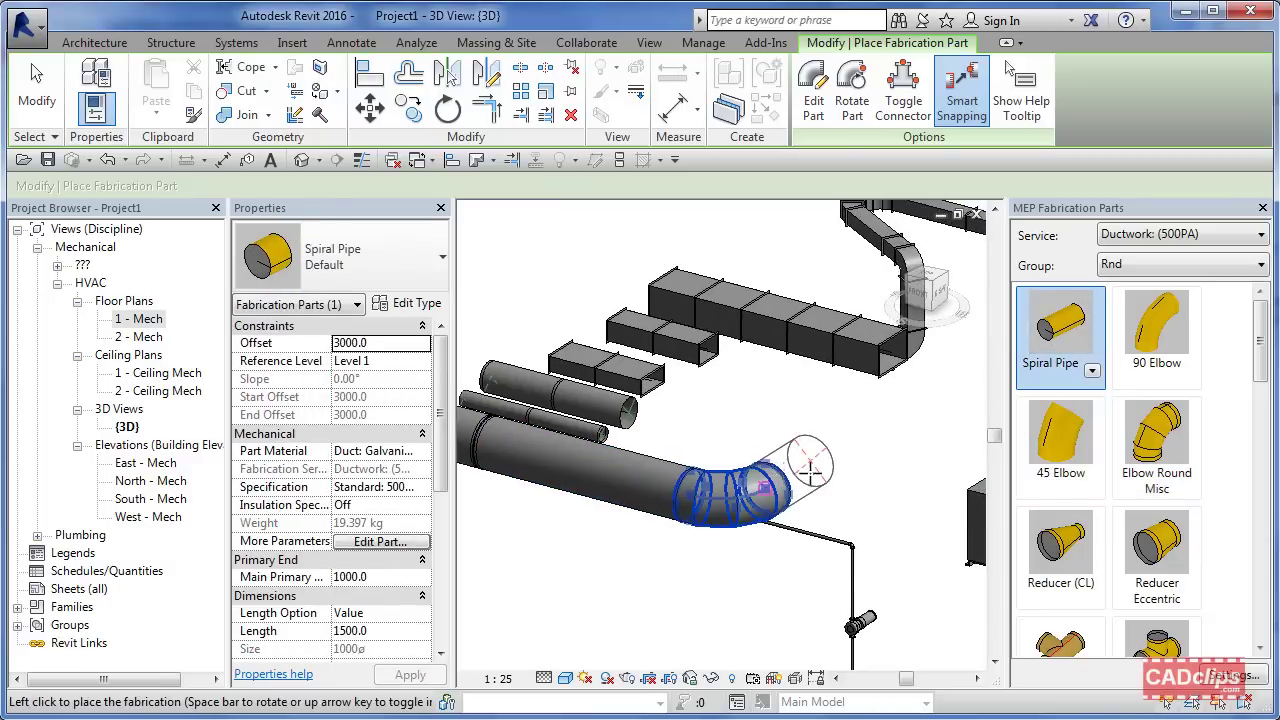
key("Escape")
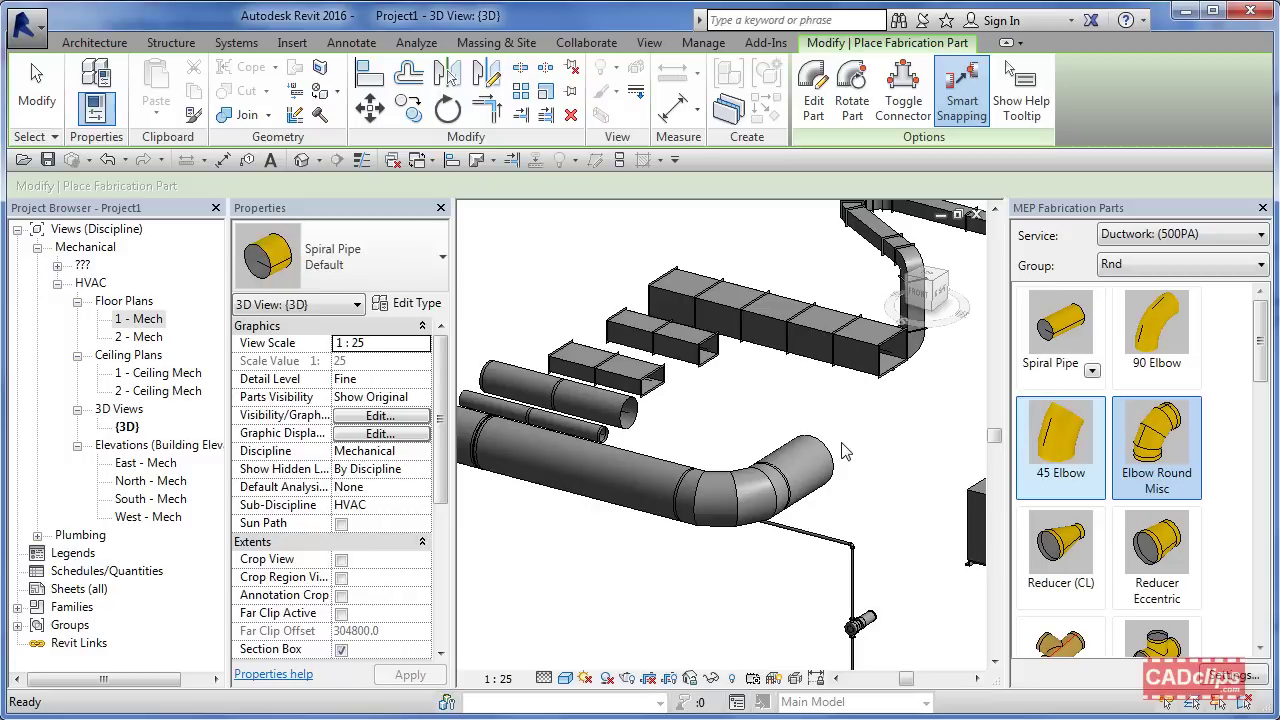
key("Return")
key("space")
key("space")
key("space")
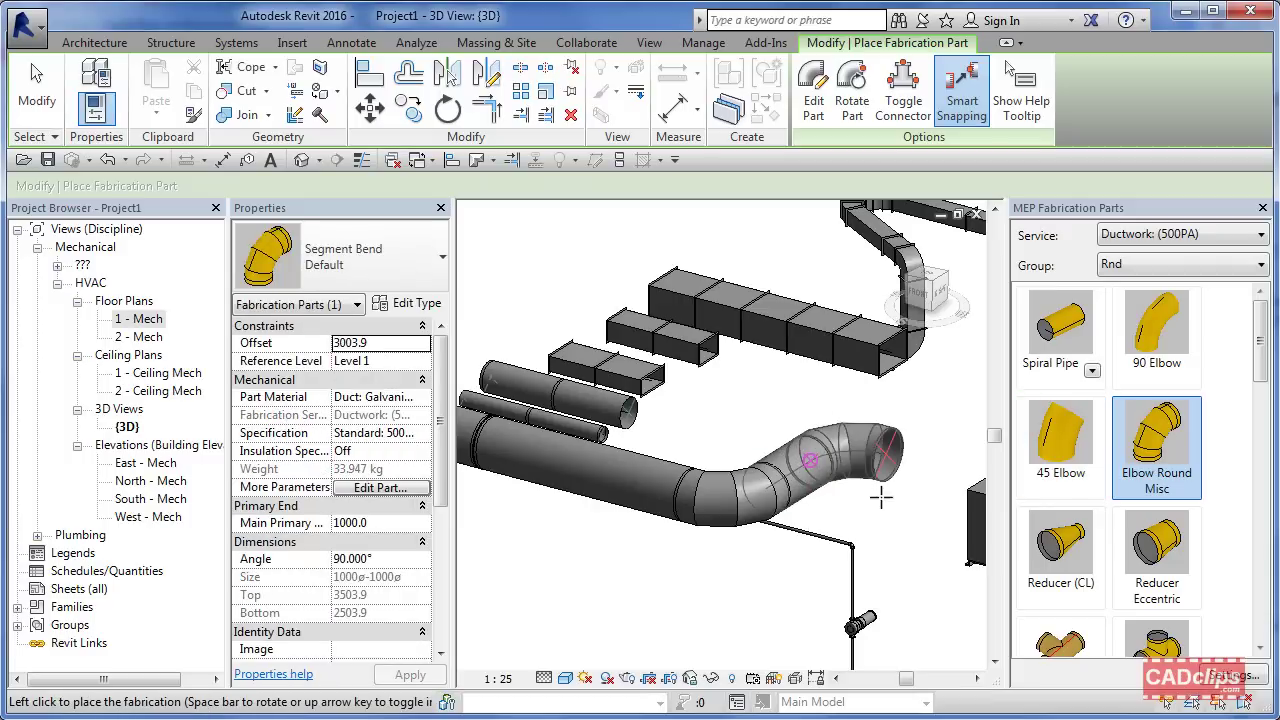
key("Escape")
key("Escape")
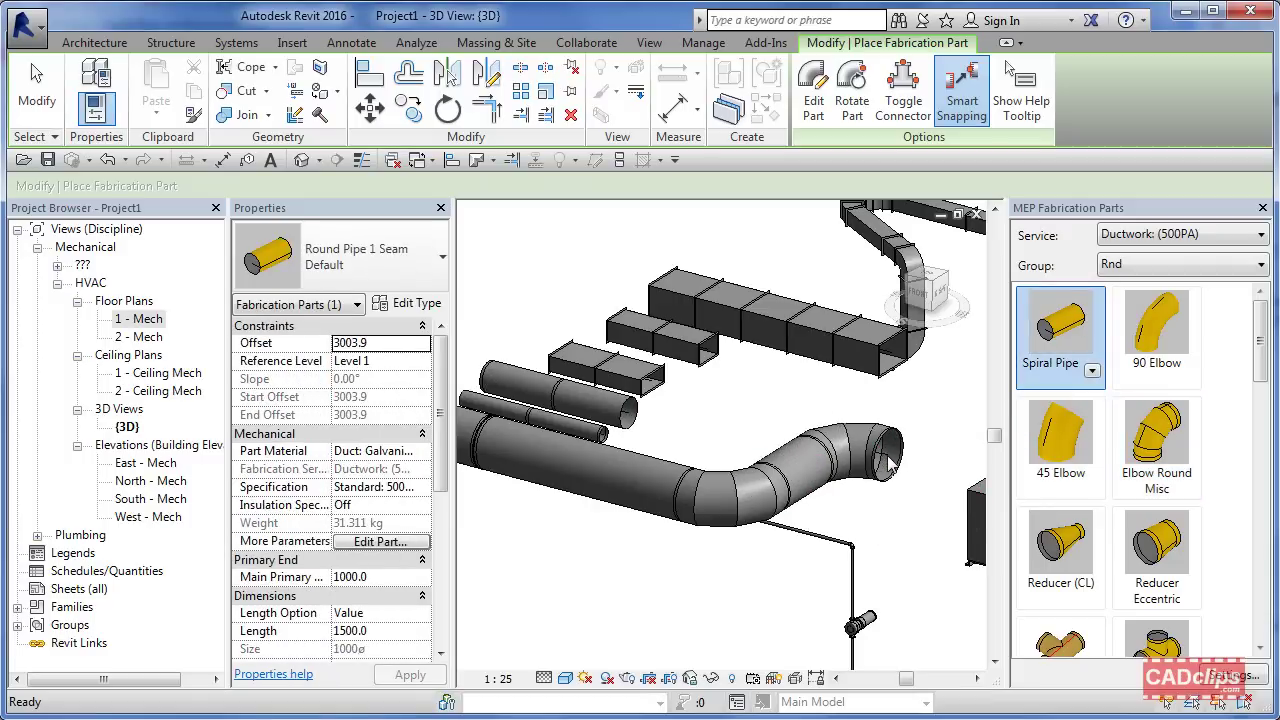
- Pan and zoom the view over to the rectangular duct run
scroll(851, 505, "down", 3)
middle_click_drag(851, 505, 640, 394)
key("Escape")
scroll(615, 393, "up", 2)
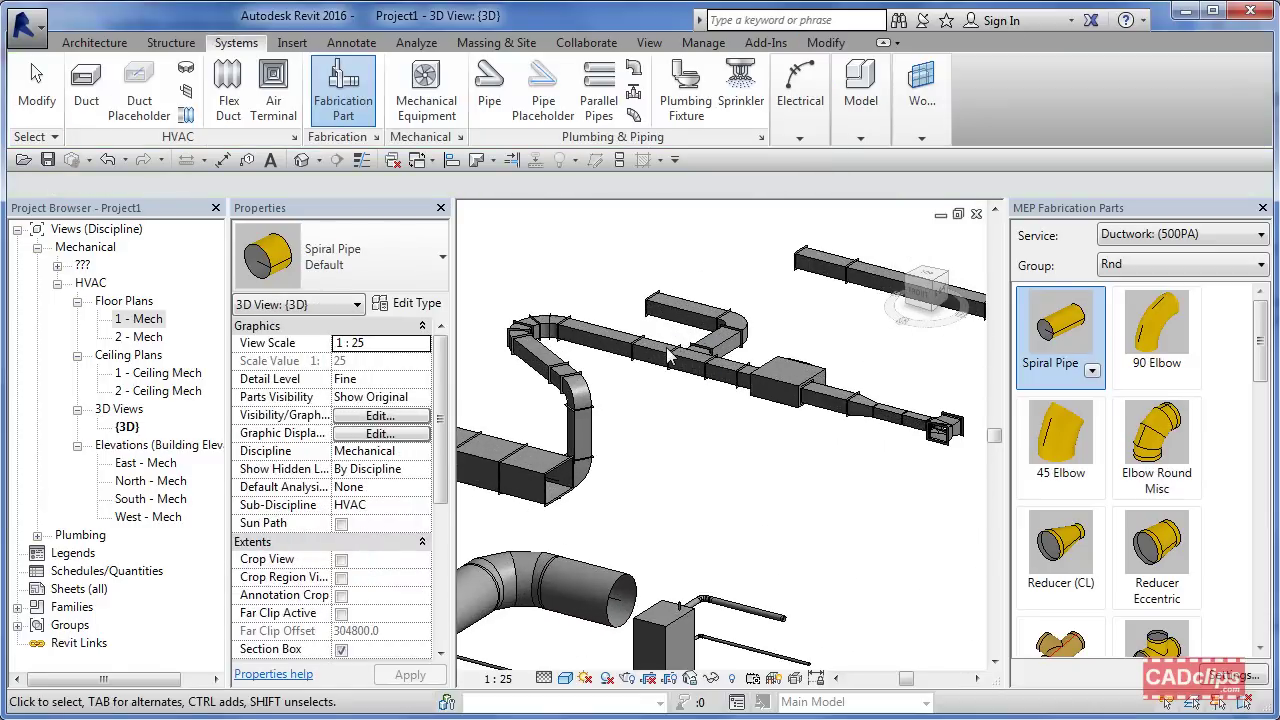
- Delete the straight rectangular duct piece to the right of the VAV box
scroll(760, 420, "up", 2)
middle_click_drag(760, 420, 753, 458)
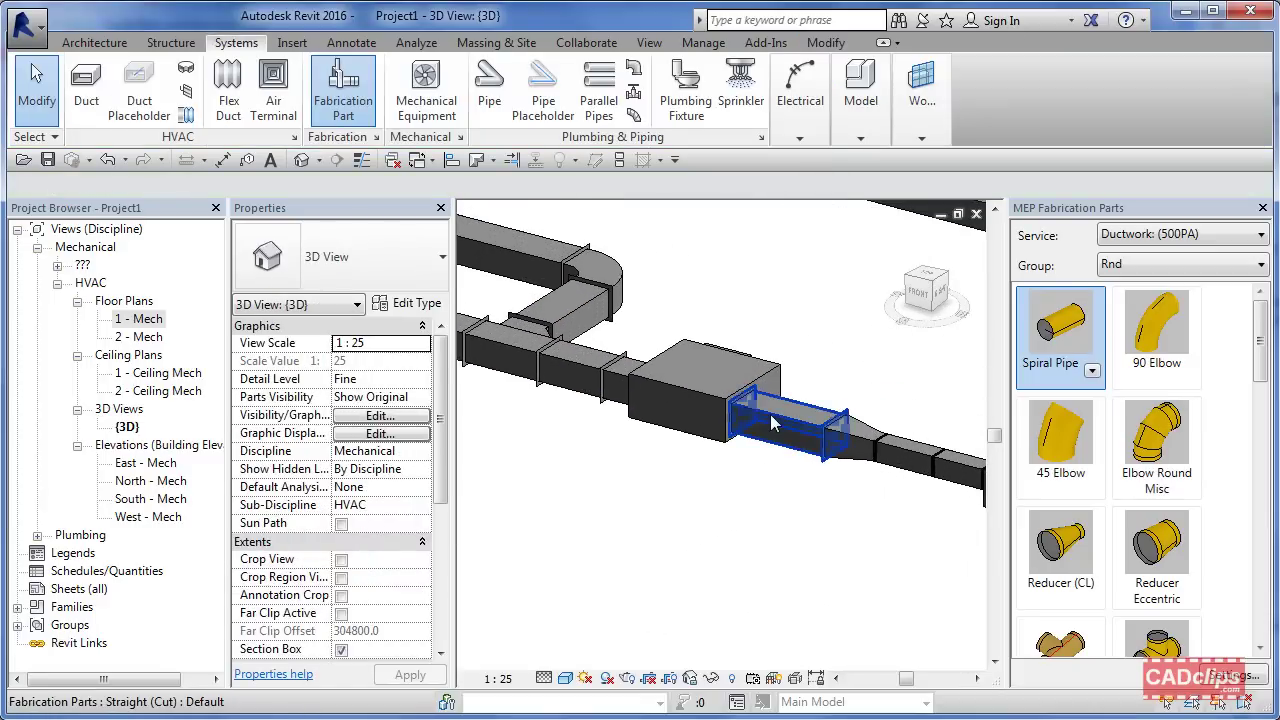
left_click(770, 425)
middle_click_drag(777, 523, 669, 529)
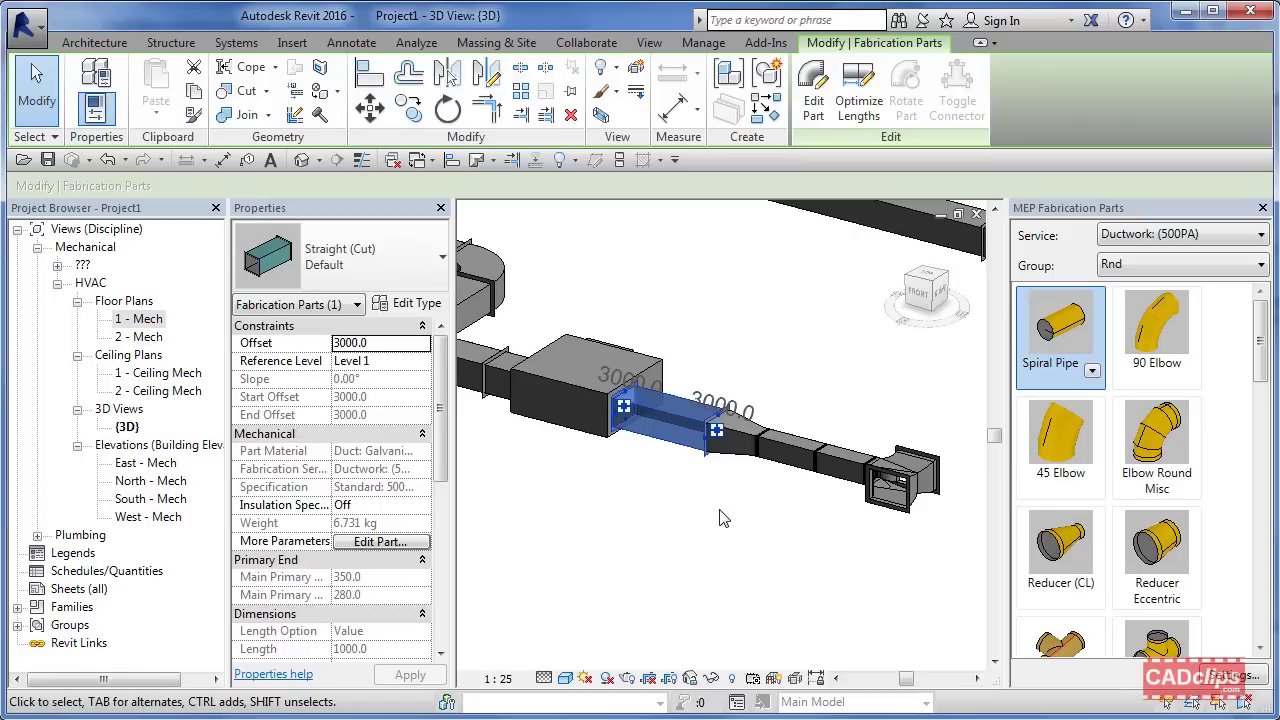
key("Delete")
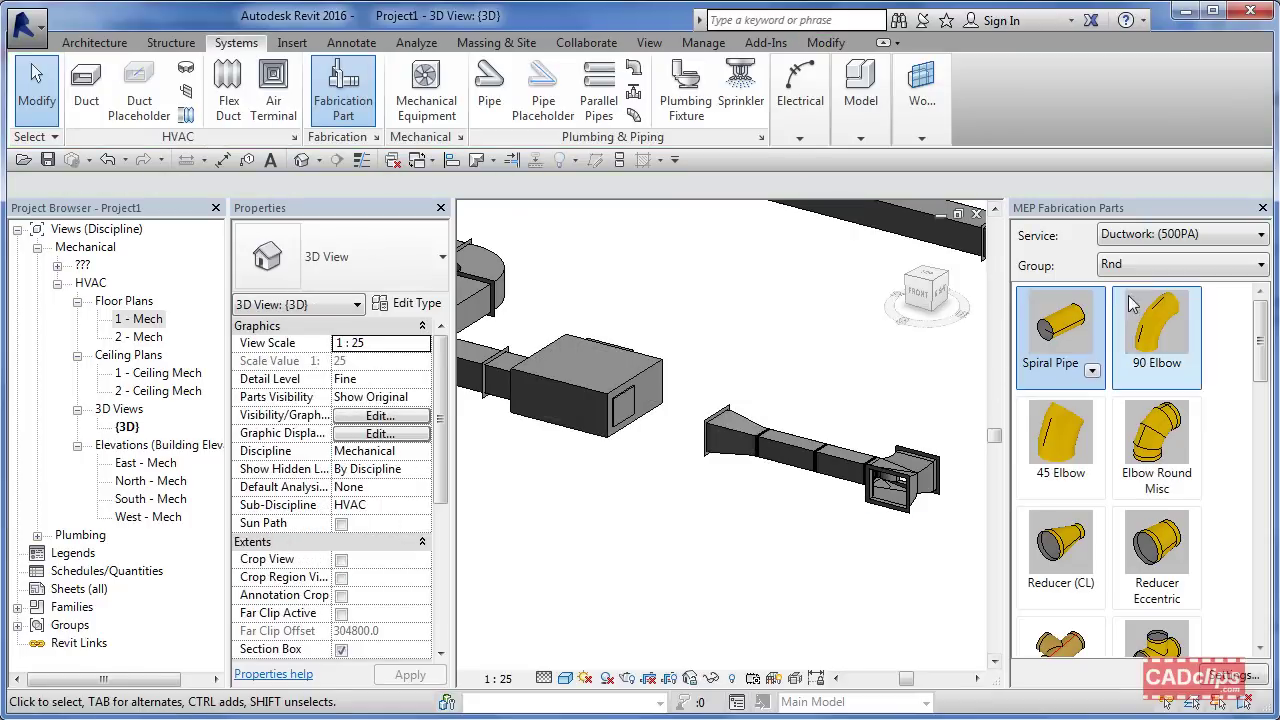
- Keep the 500PA ductwork service, switch the group to Rect and pick Straight Cut (2xL)
left_click(1148, 236)
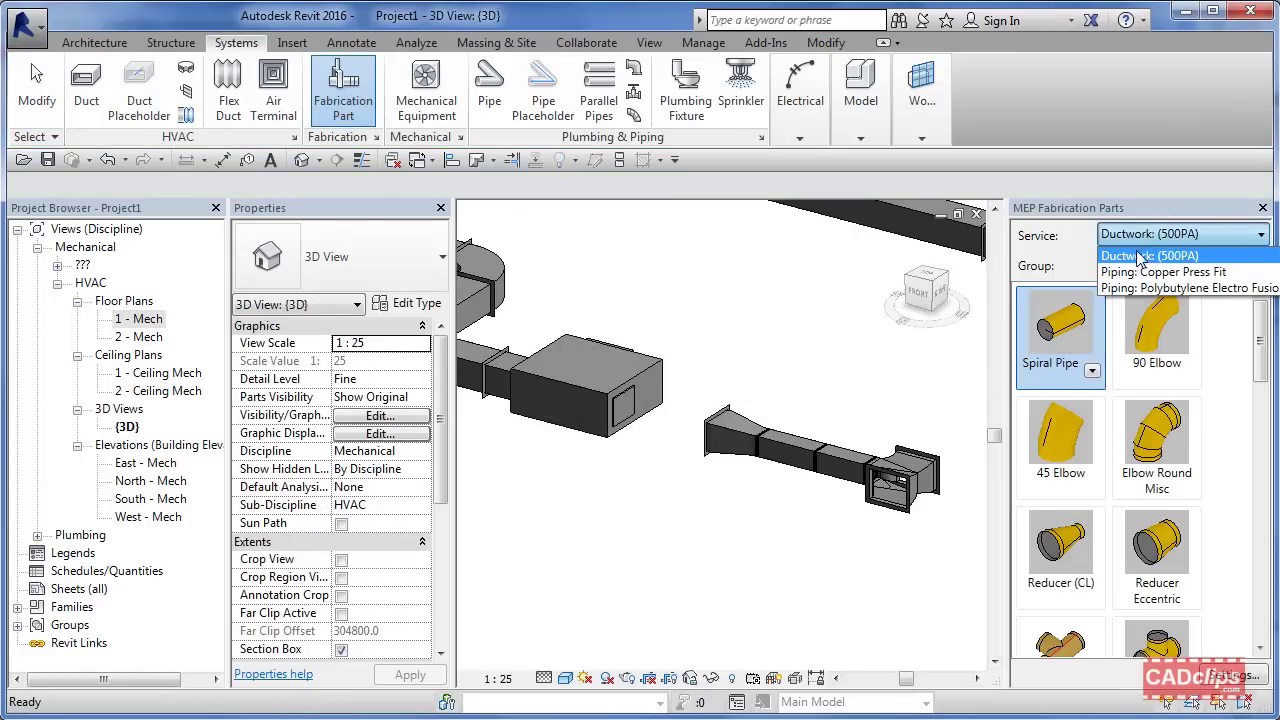
left_click(1140, 257)
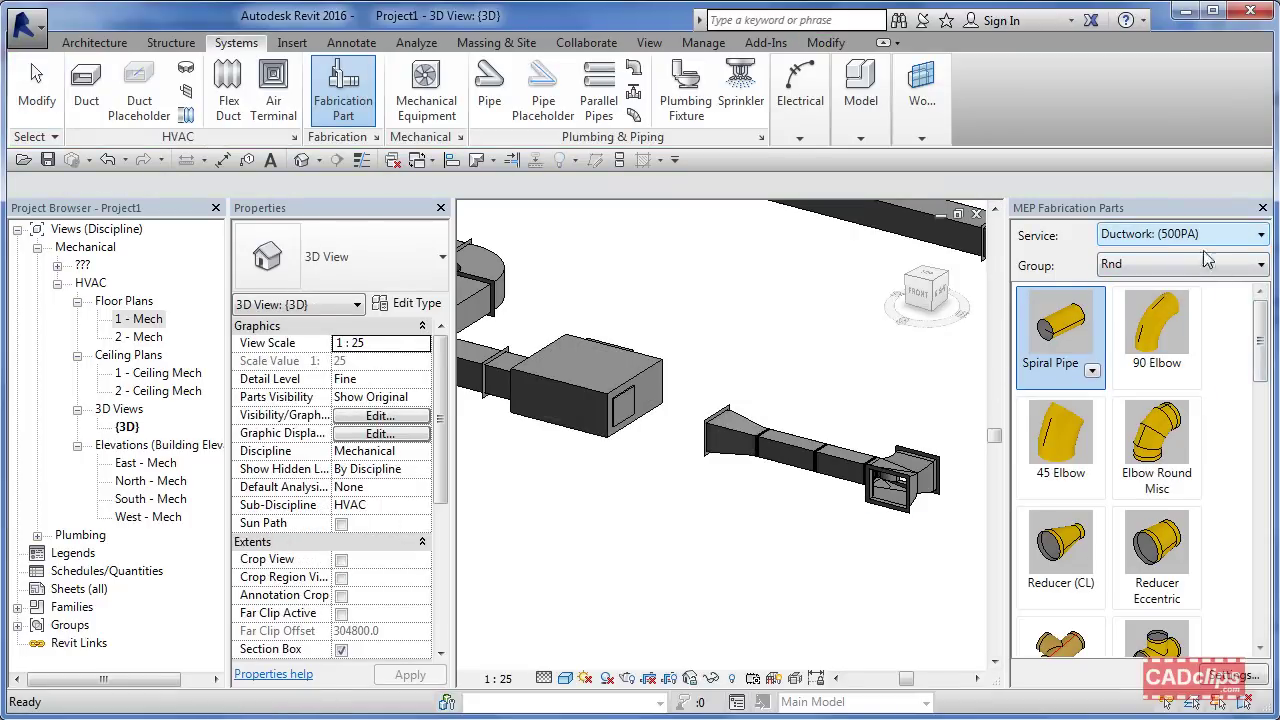
left_click(1160, 265)
left_click(1115, 295)
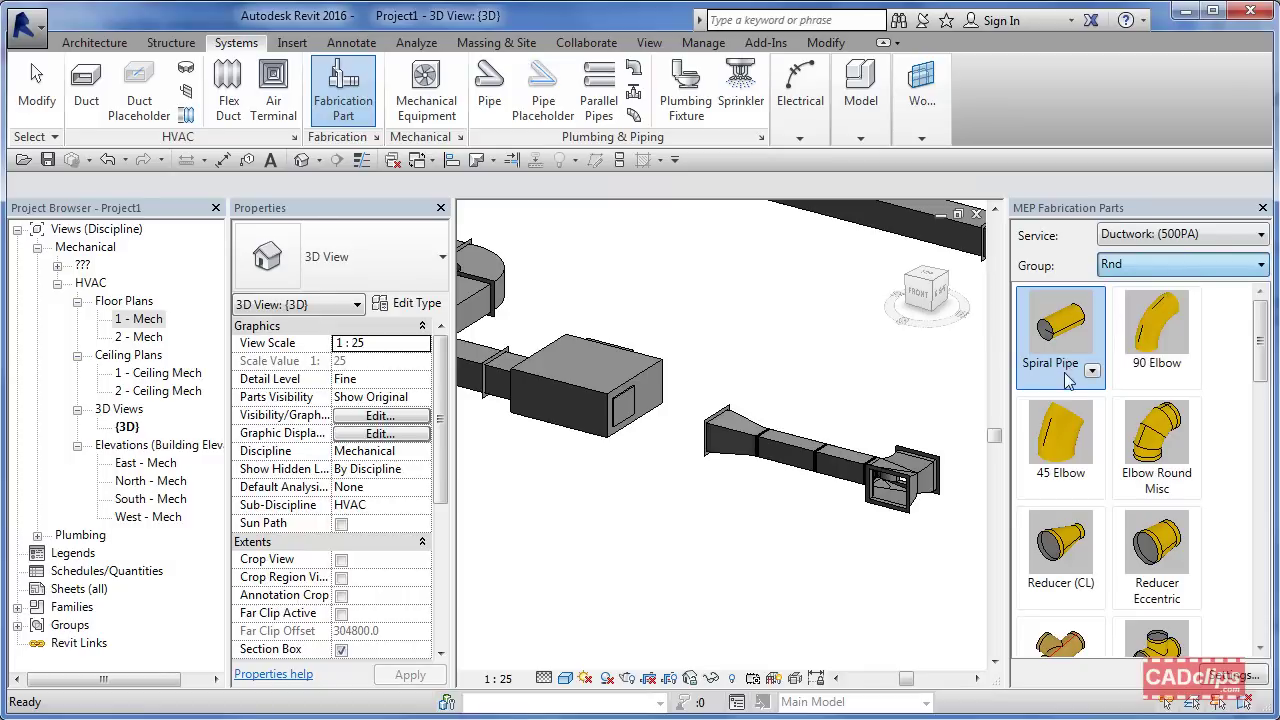
left_click(1160, 322)
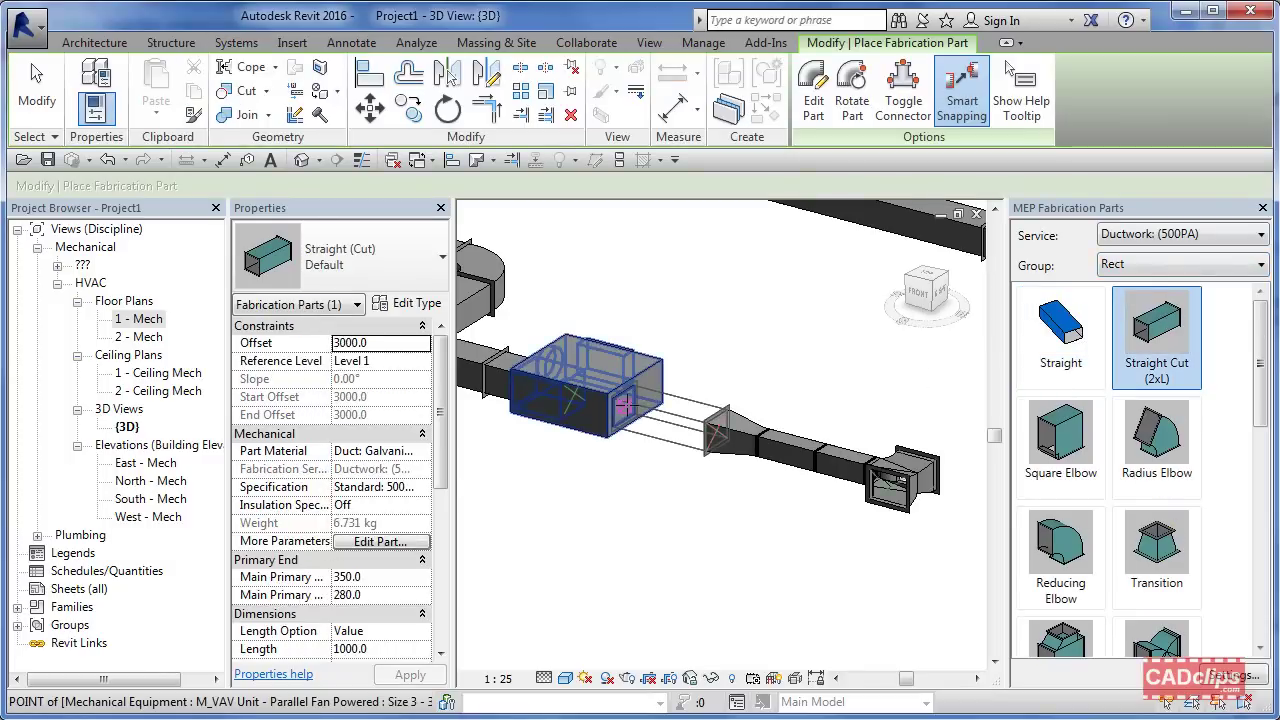
- Place a Straight Cut duct on the VAV outlet and delete the old downstream transition
left_click(716, 425)
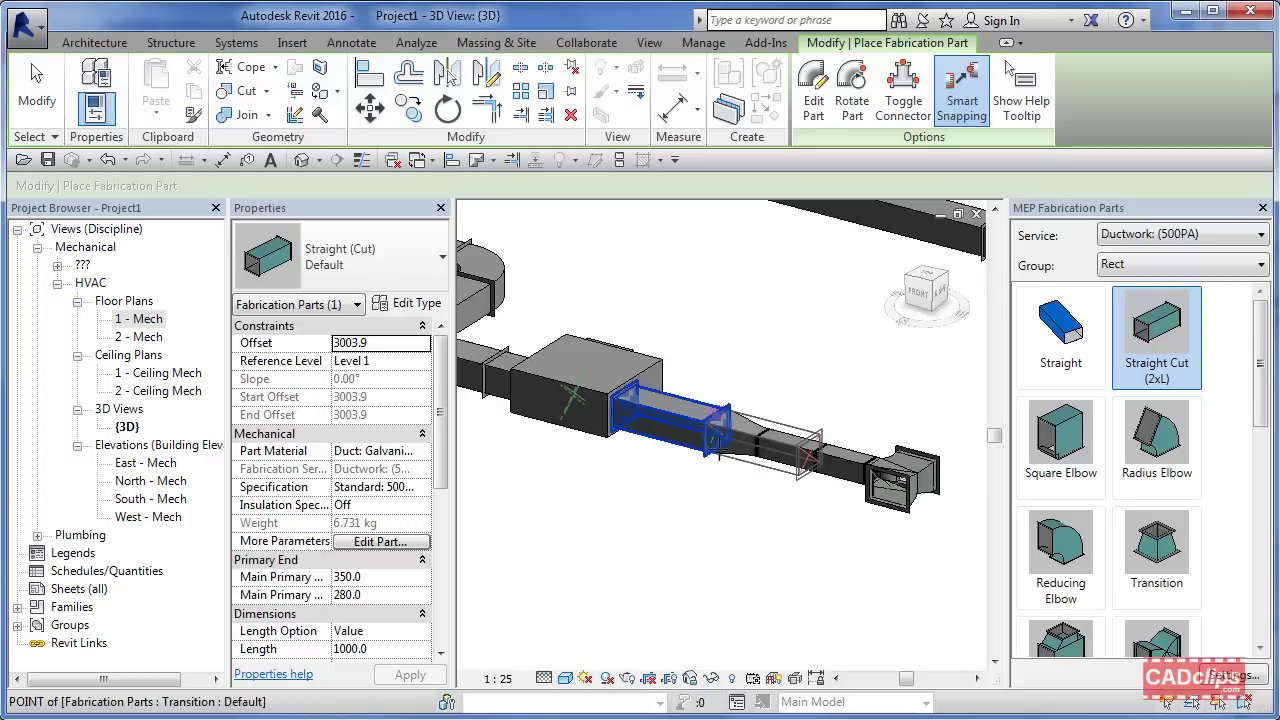
key("Escape")
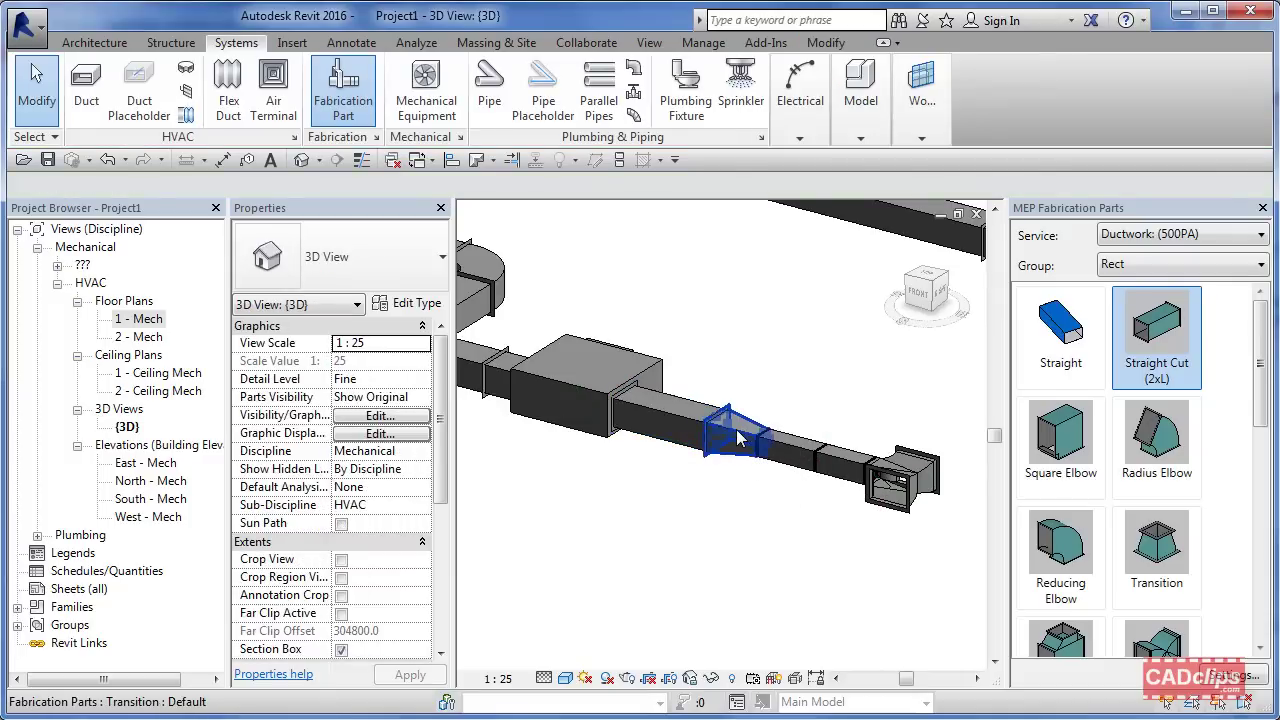
left_click(737, 437)
key("Delete")
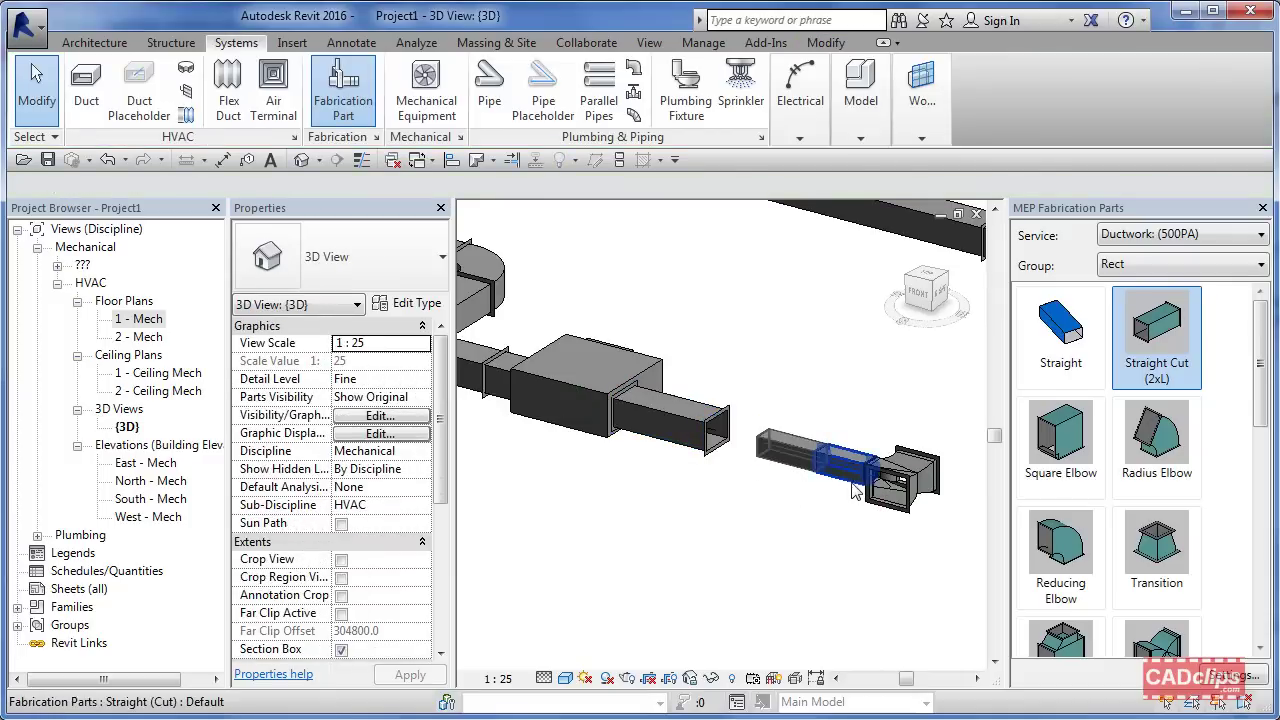
- Crossing-select and delete the leftover straight duct pieces and end grille
middle_click_drag(845, 485, 726, 495)
left_click_drag(879, 380, 660, 545)
key("Delete")
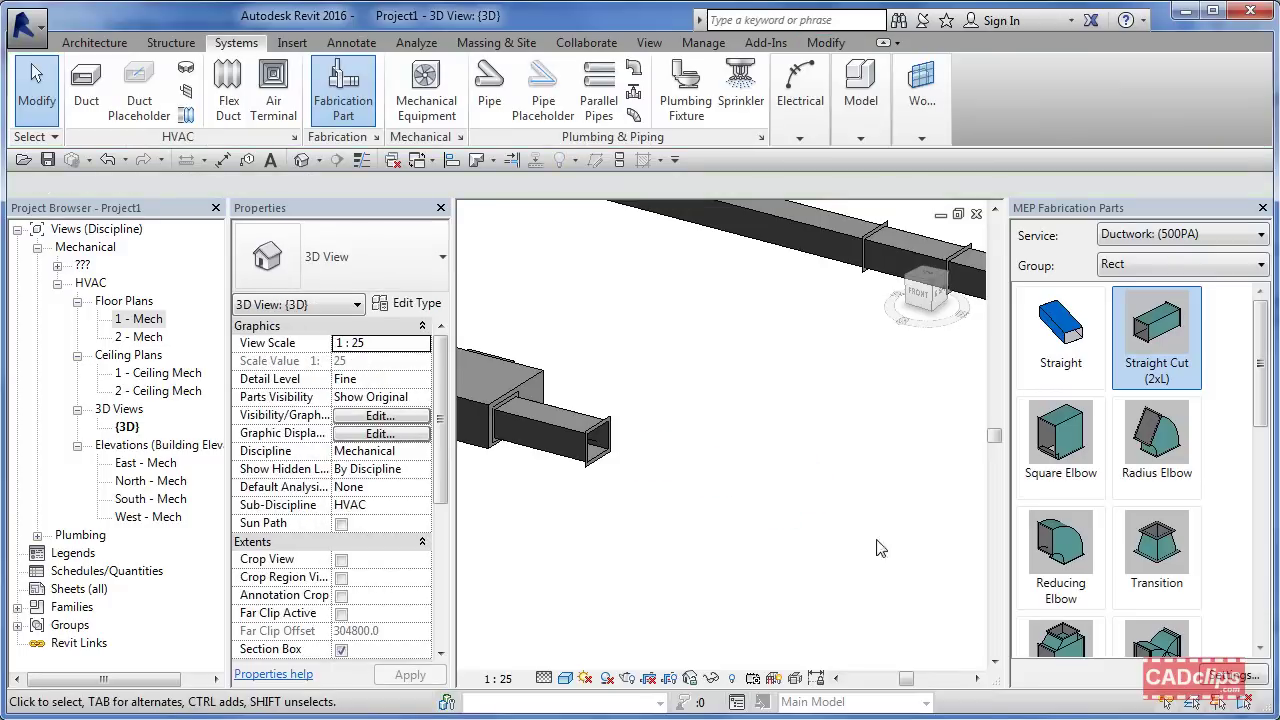
- Place a rectangular Transition on the end of the new straight duct
left_click(1176, 333)
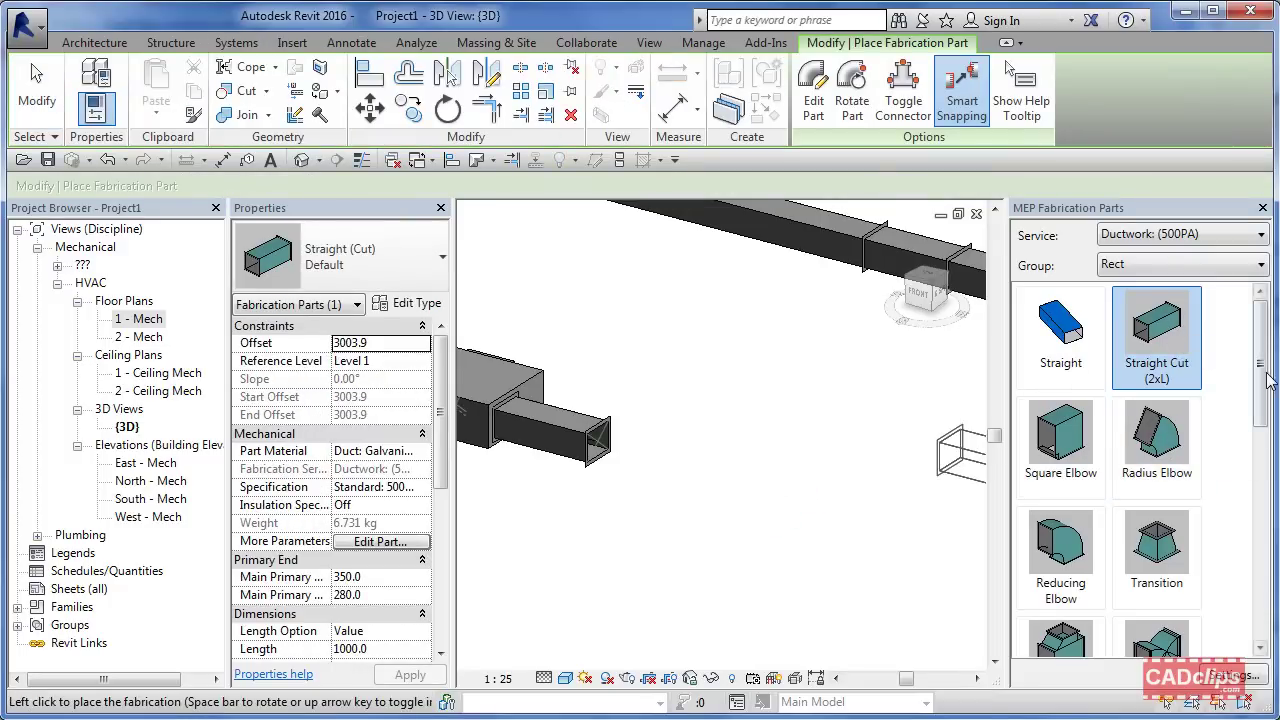
left_click_drag(1264, 378, 1264, 431)
left_click(1157, 365)
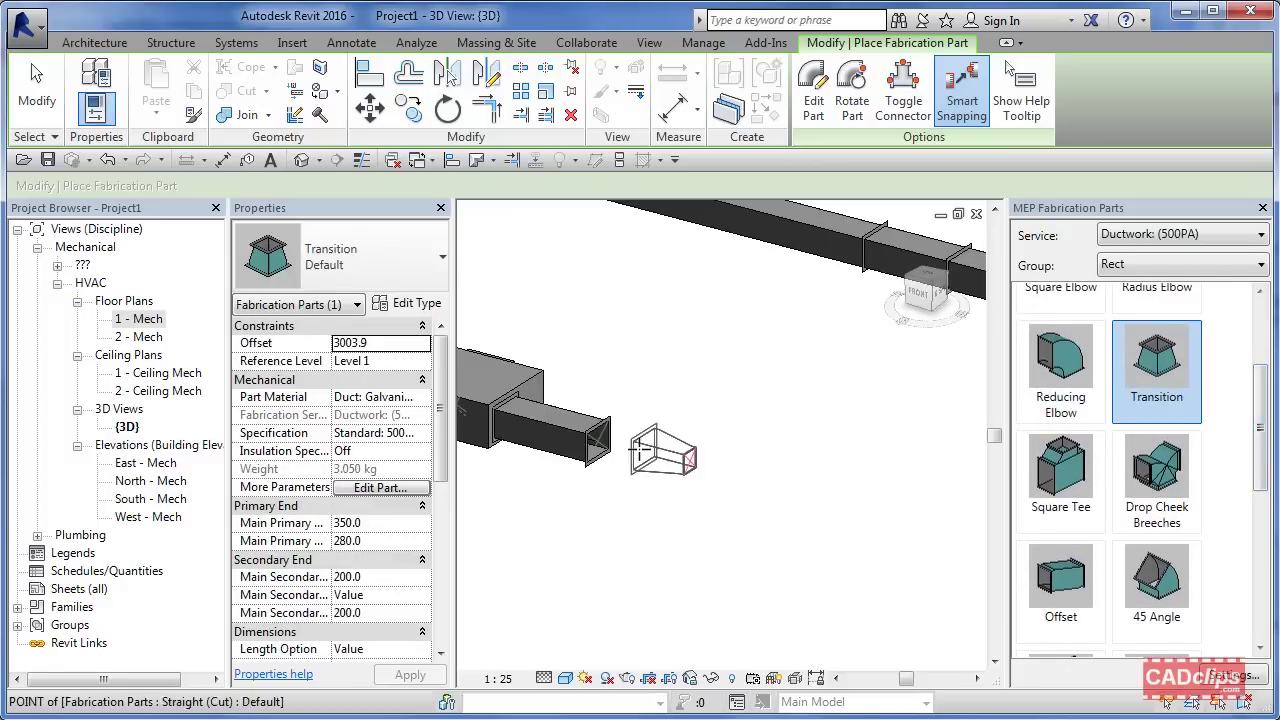
left_click(648, 503)
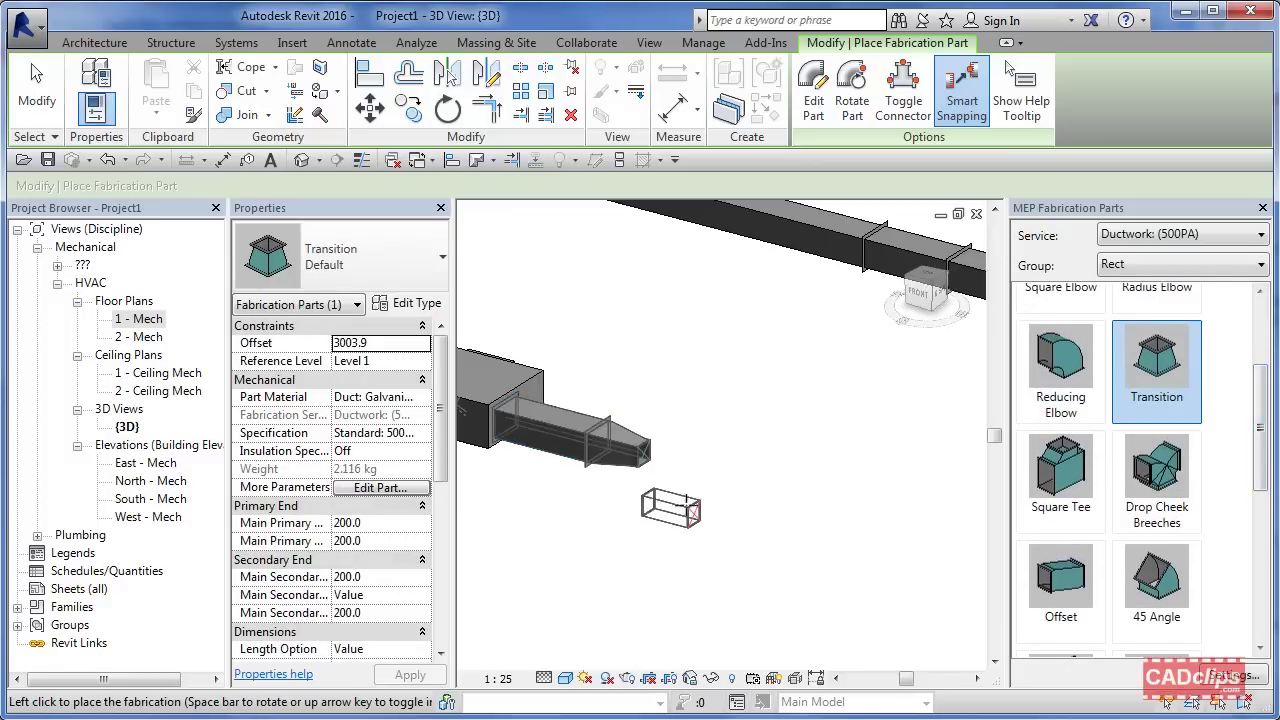
key("Escape")
key("Escape")
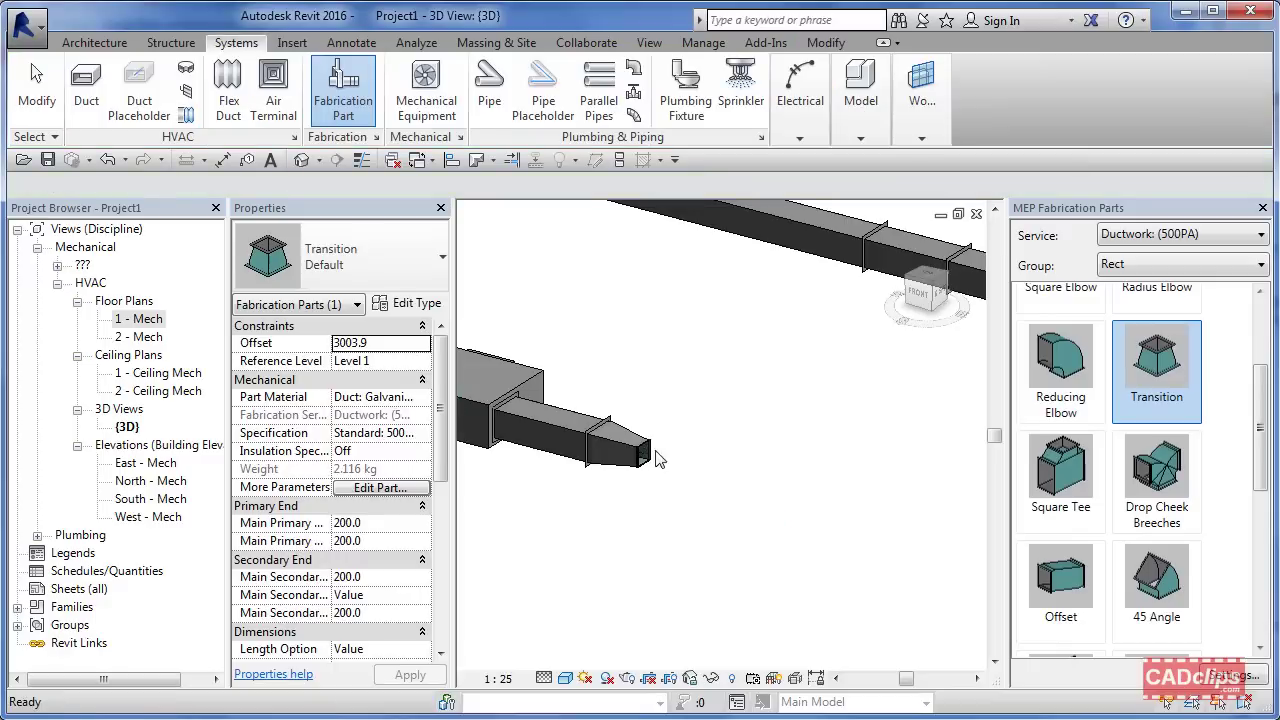
- Add a 200x200 straight from the transition's end, then a reducing elbow at its end
left_click(642, 452)
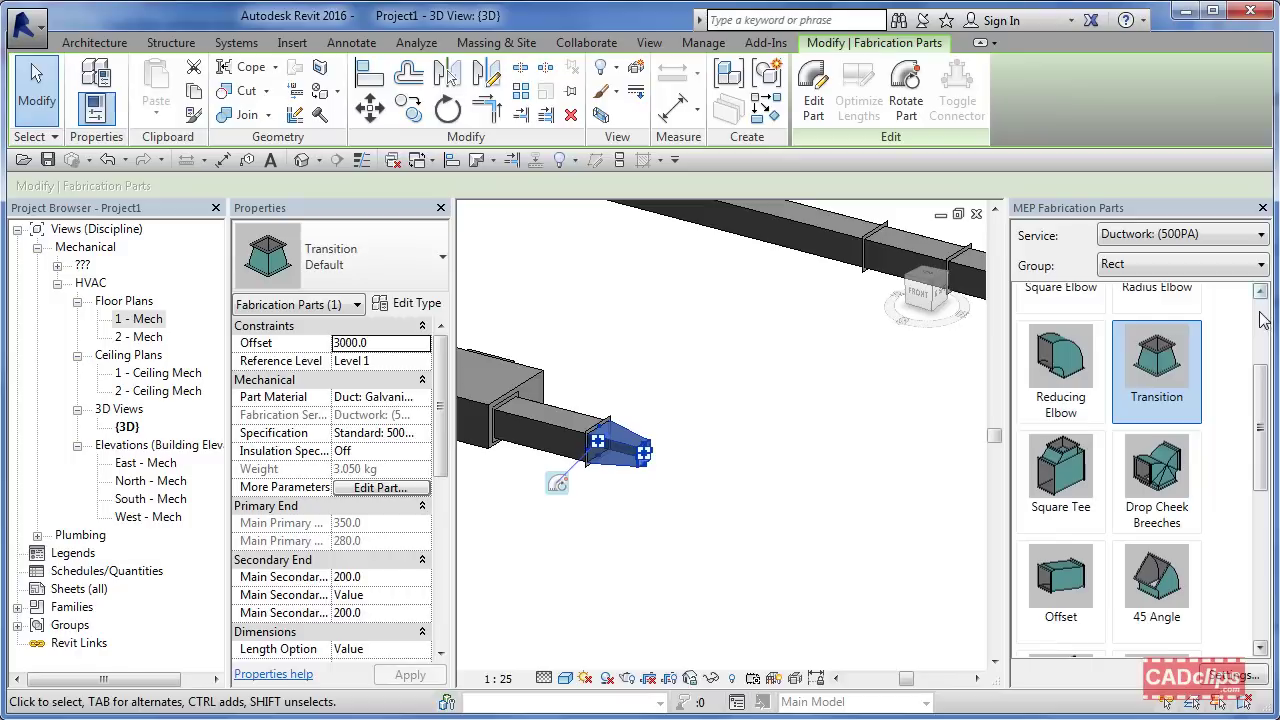
left_click(556, 422)
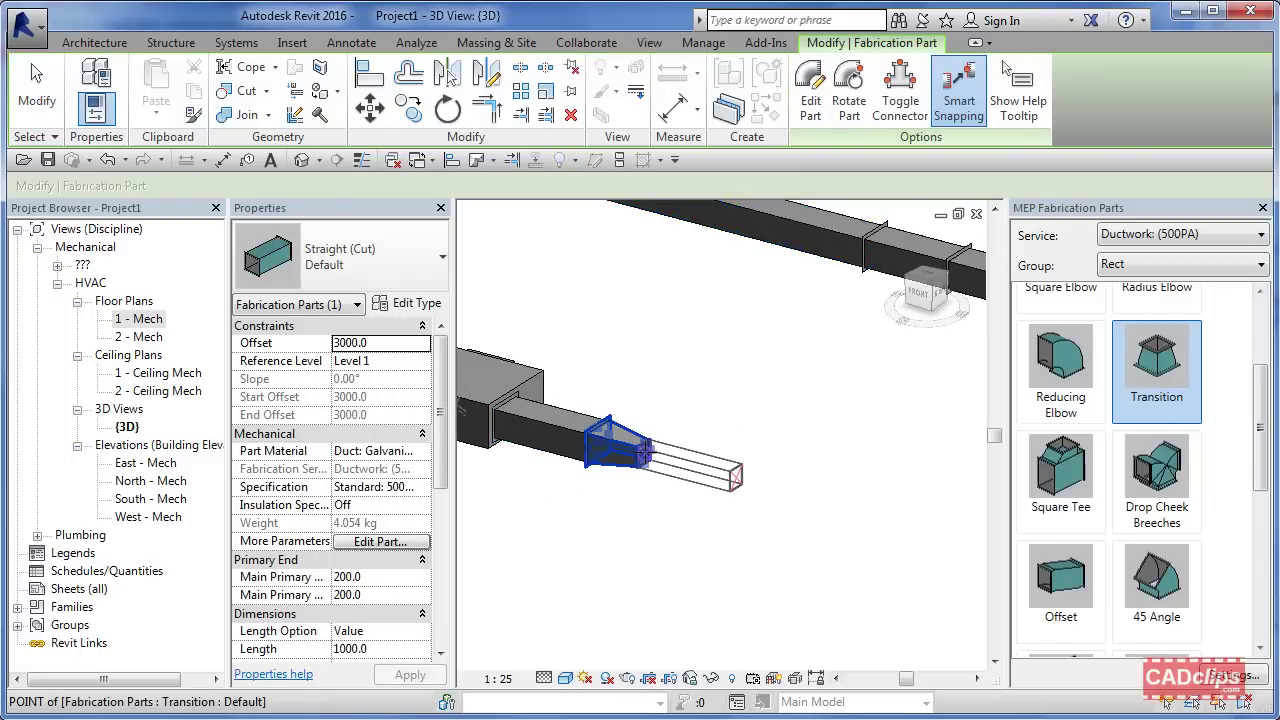
left_click(650, 453)
left_click(1060, 360)
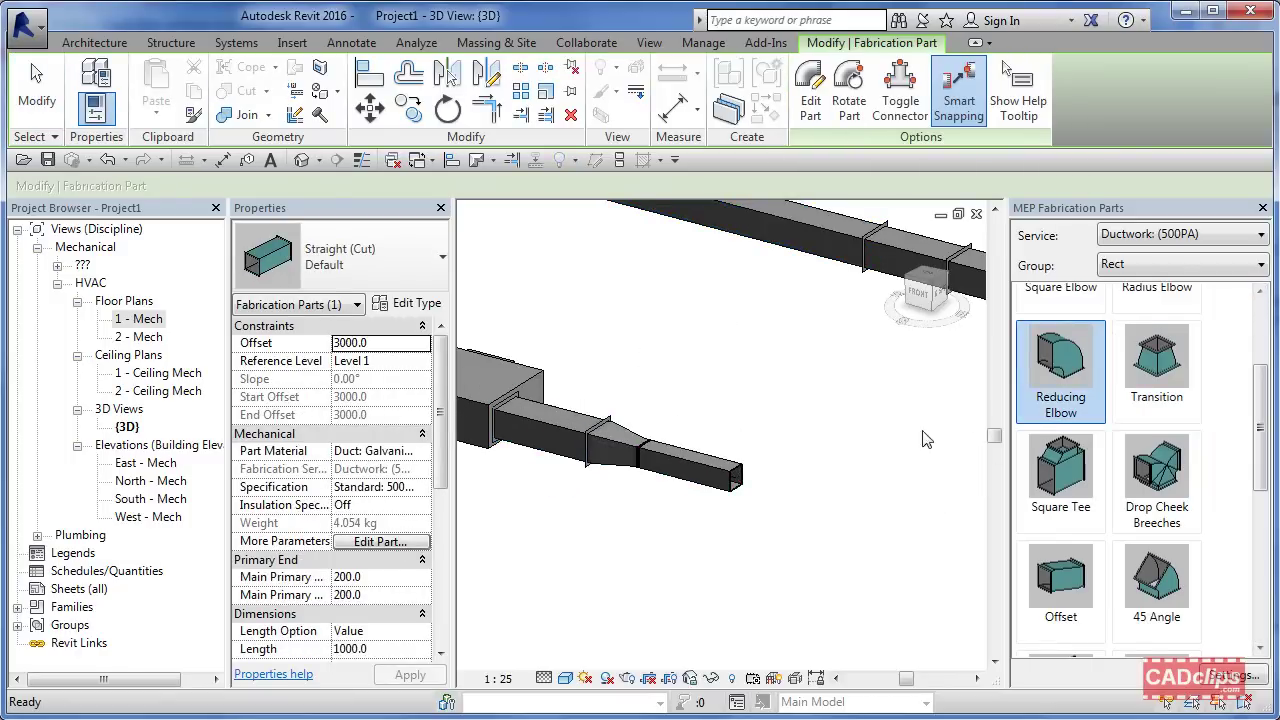
left_click(738, 476)
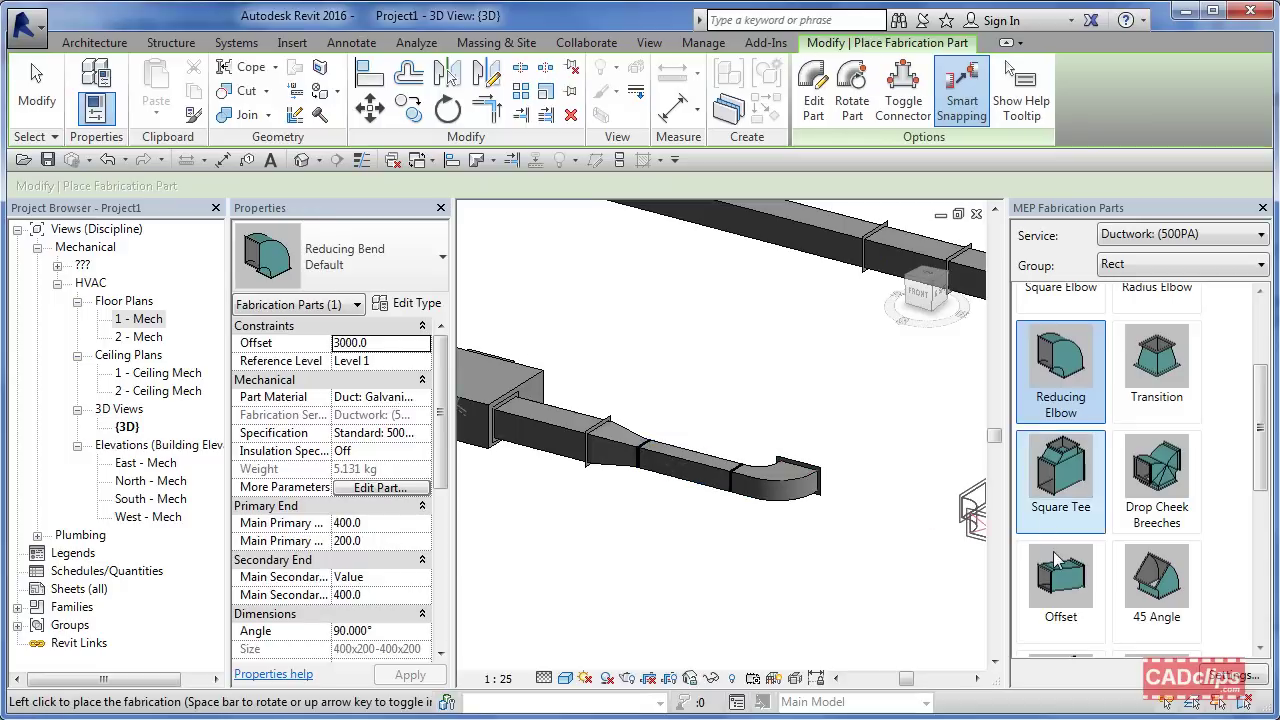
key("Escape")
key("Escape")
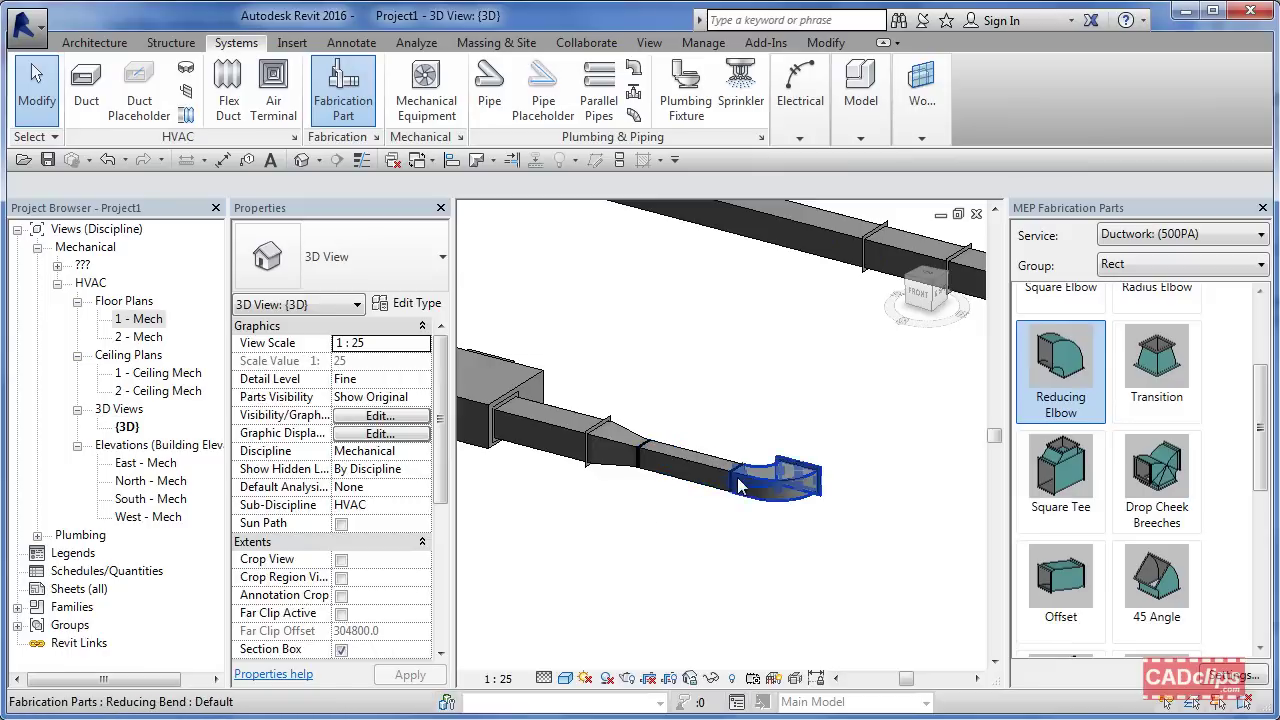
- Tab-select the five-part upper duct run and apply Optimize Lengths to it
middle_click_drag(750, 543, 814, 563)
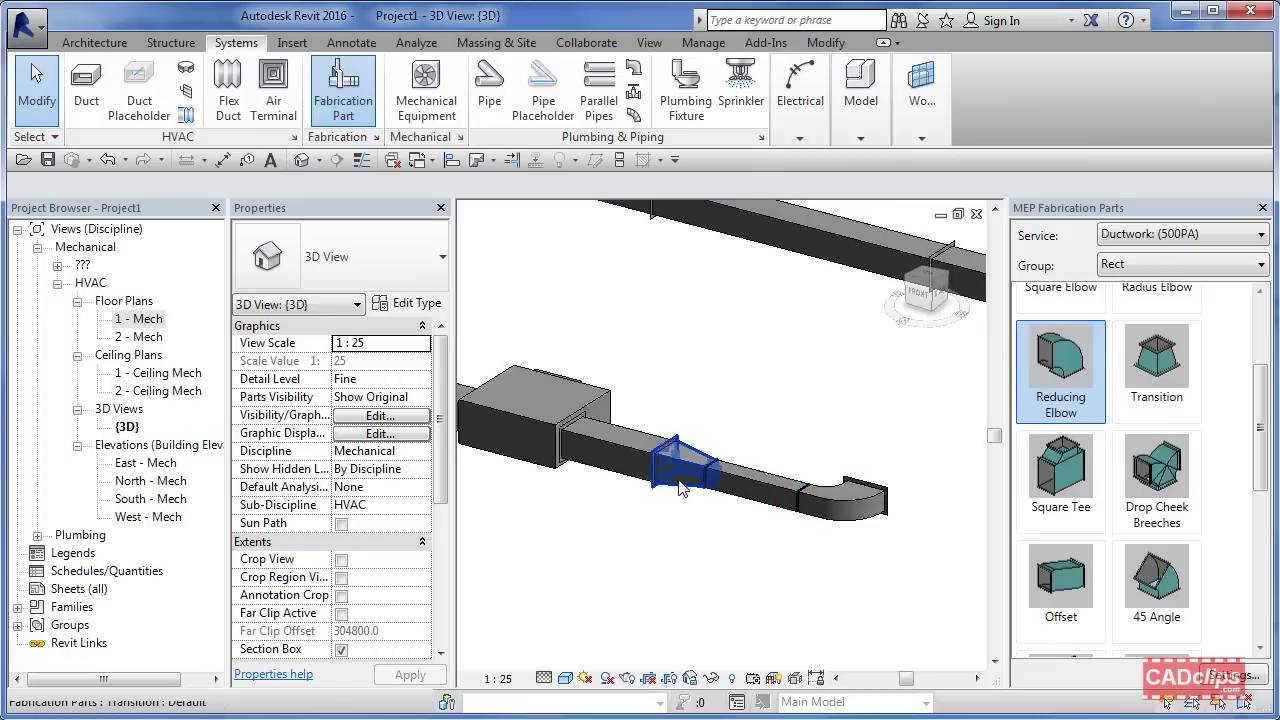
scroll(686, 471, "down", 2)
middle_click_drag(671, 465, 568, 518)
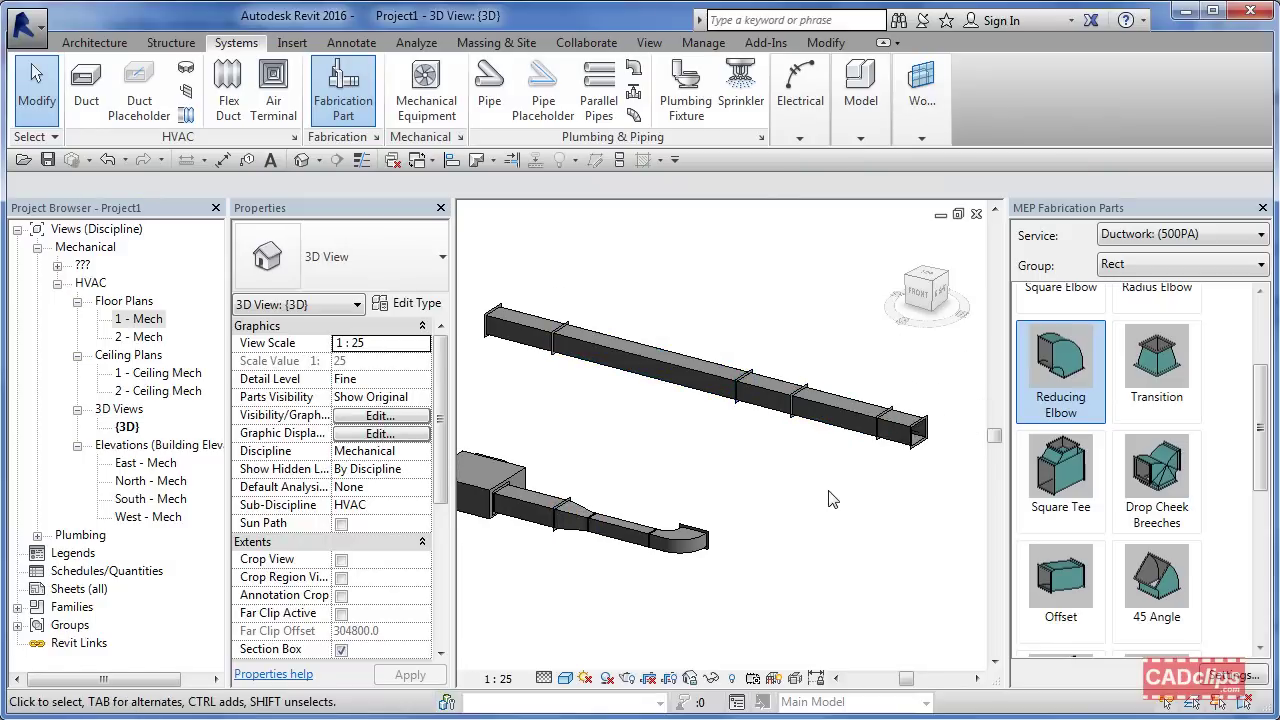
key("Tab")
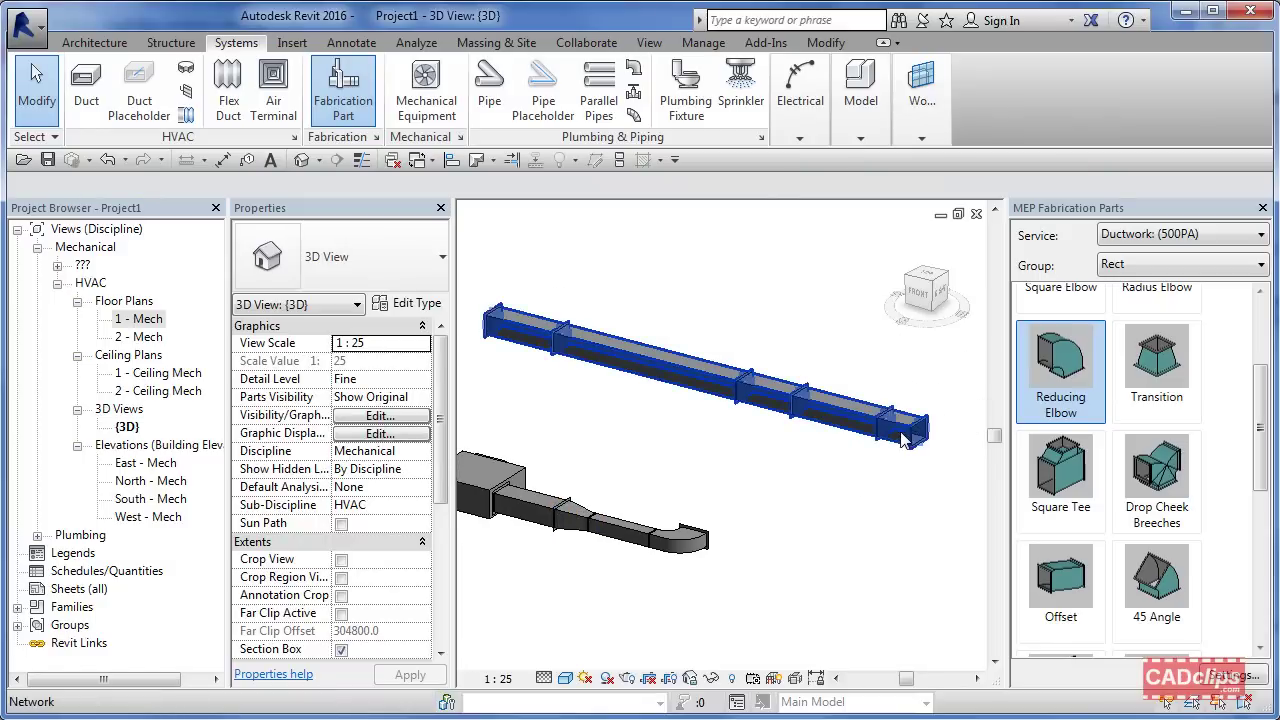
left_click(905, 440)
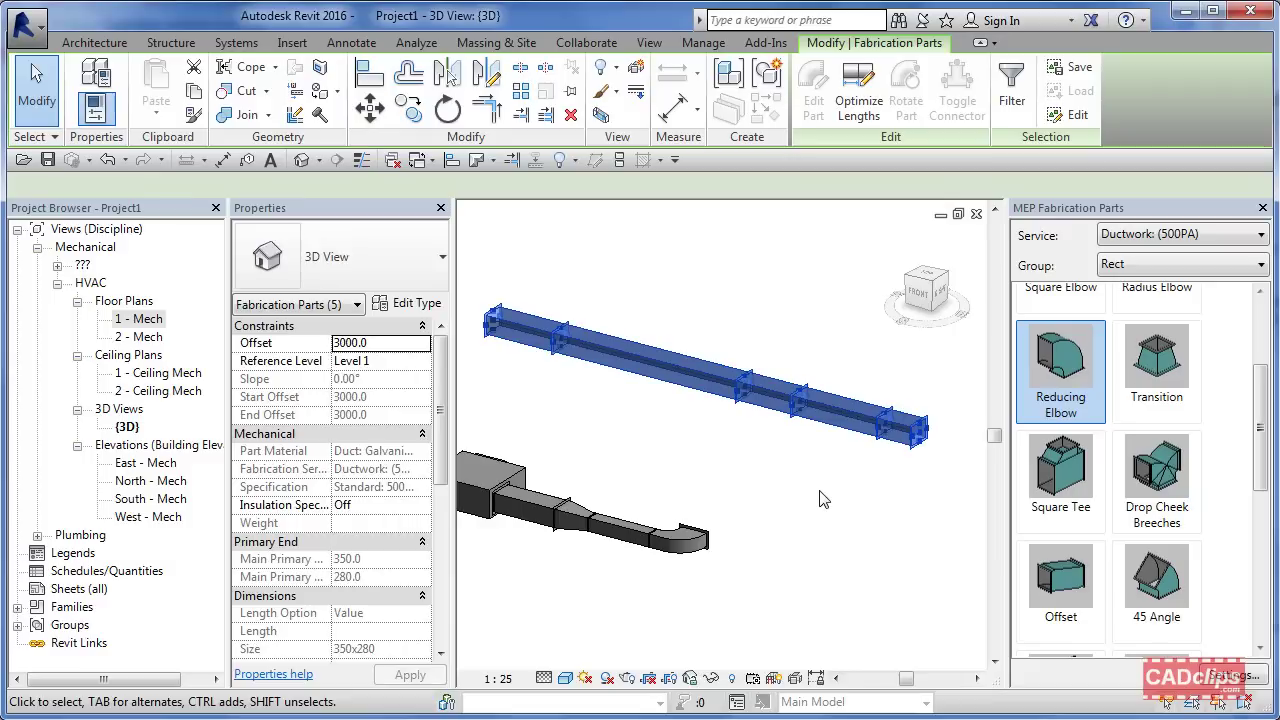
left_click(862, 128)
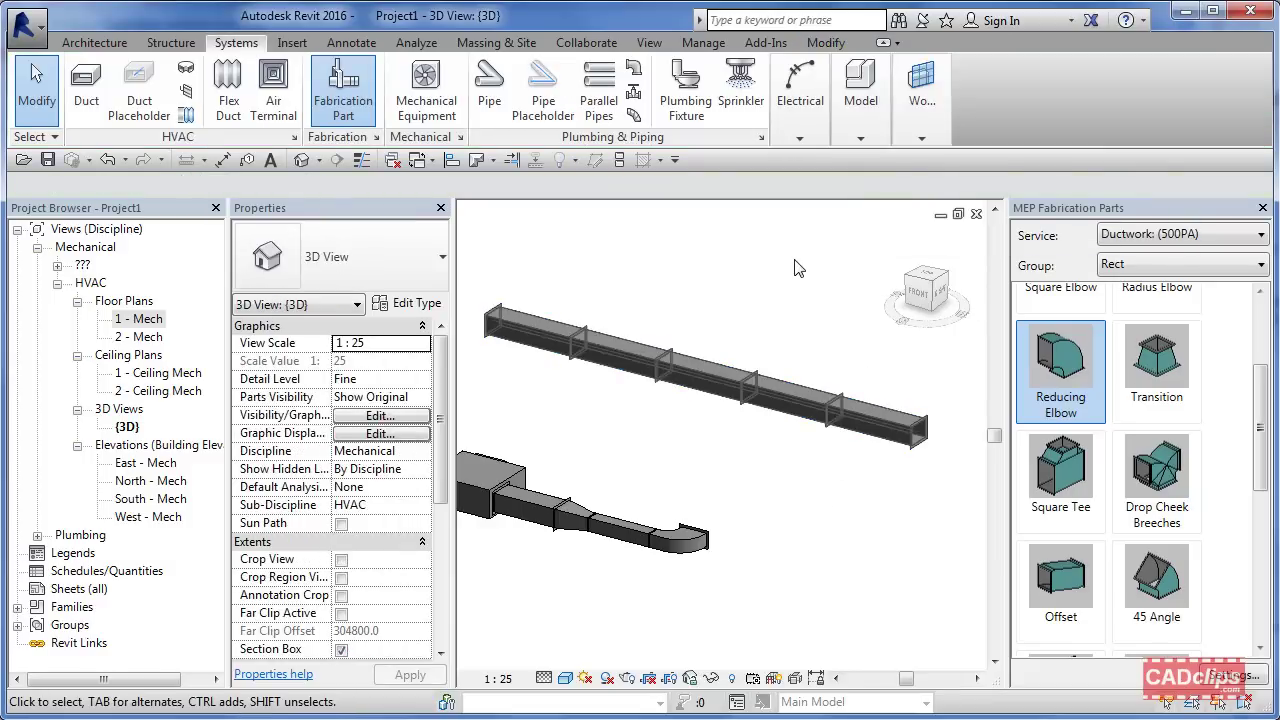
scroll(760, 465, "down", 2)
scroll(733, 447, "up", 2)
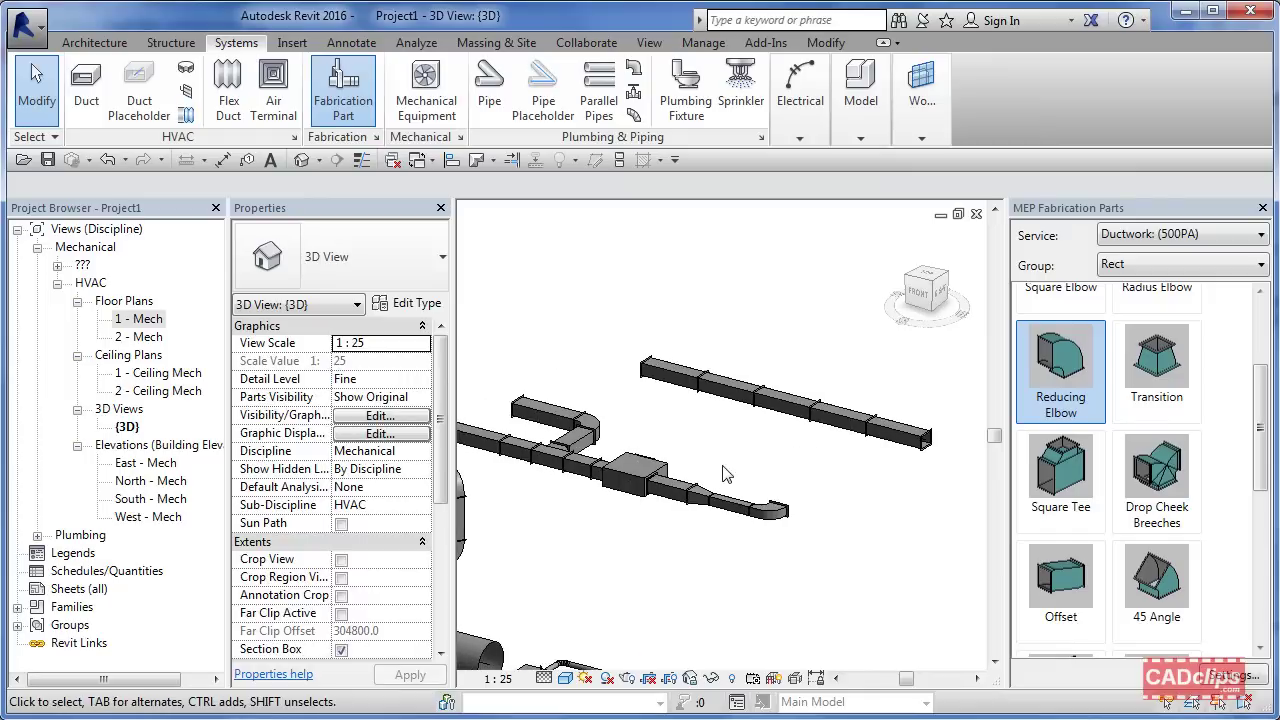
middle_click_drag(733, 450, 727, 535)
- Select the 16-part run back to its lower Radius Bend and apply Optimize Lengths
left_click(933, 450)
scroll(680, 520, "up", 3)
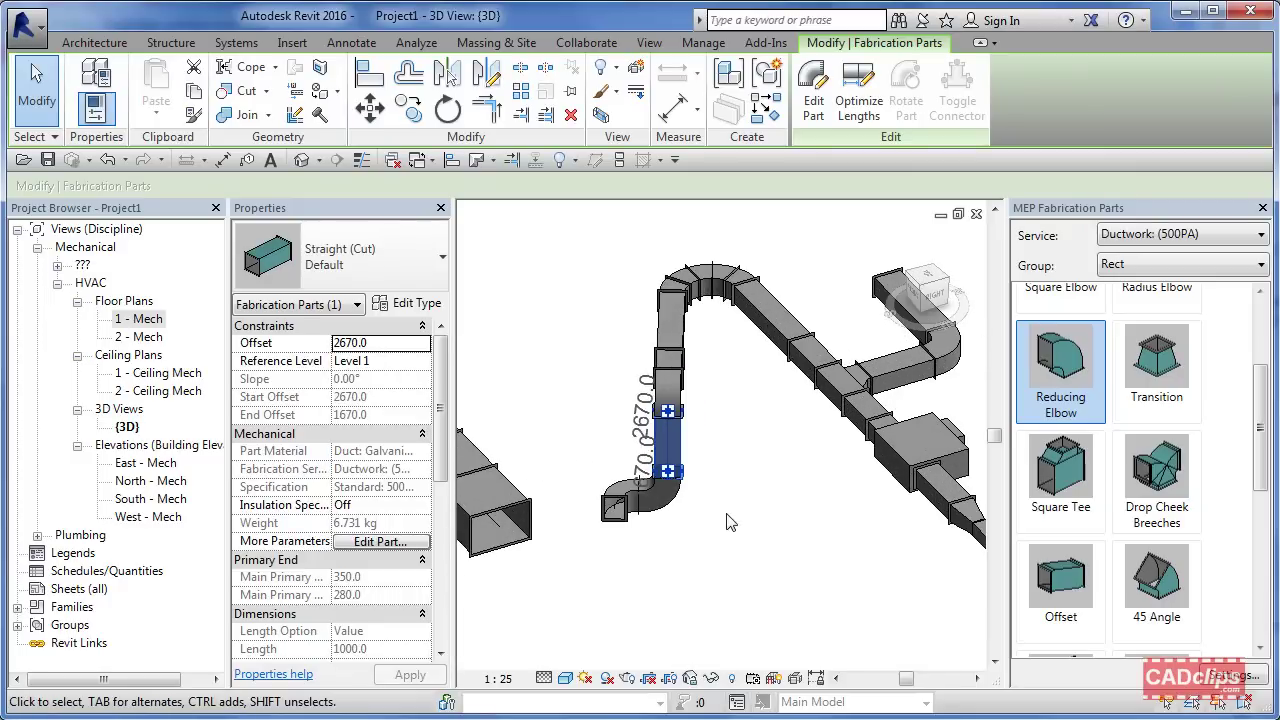
left_click(622, 525)
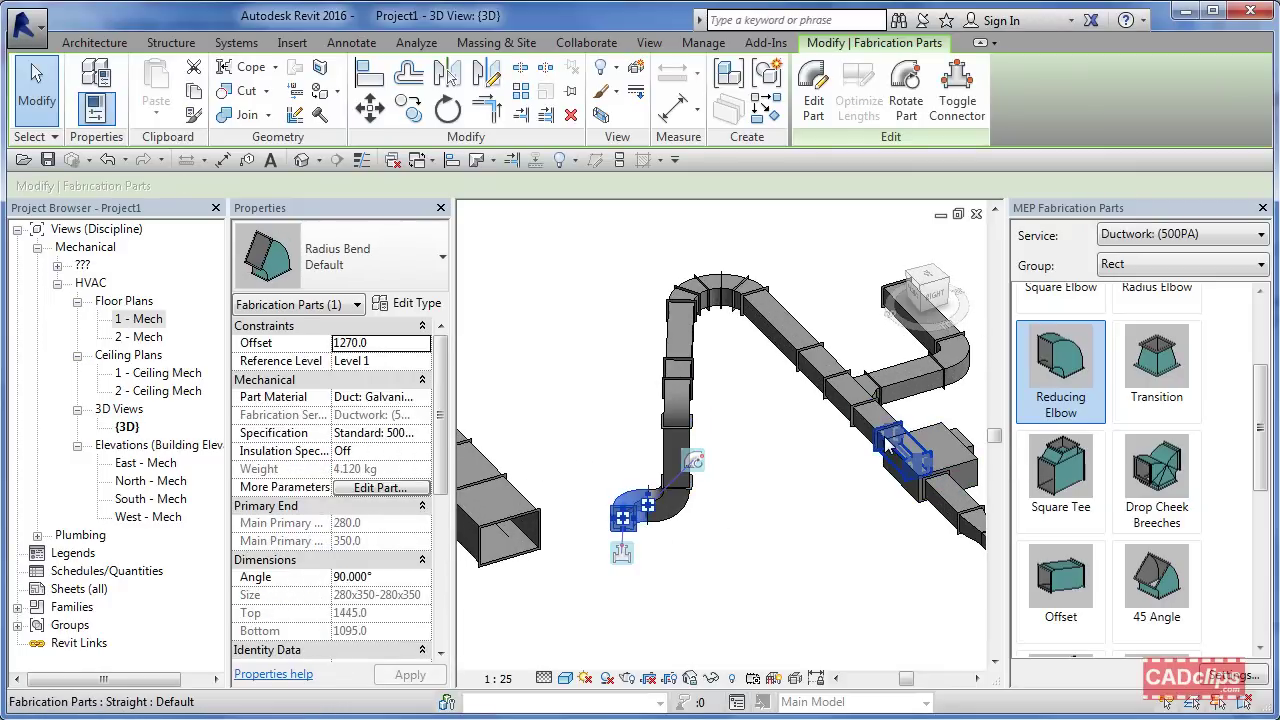
key("Tab")
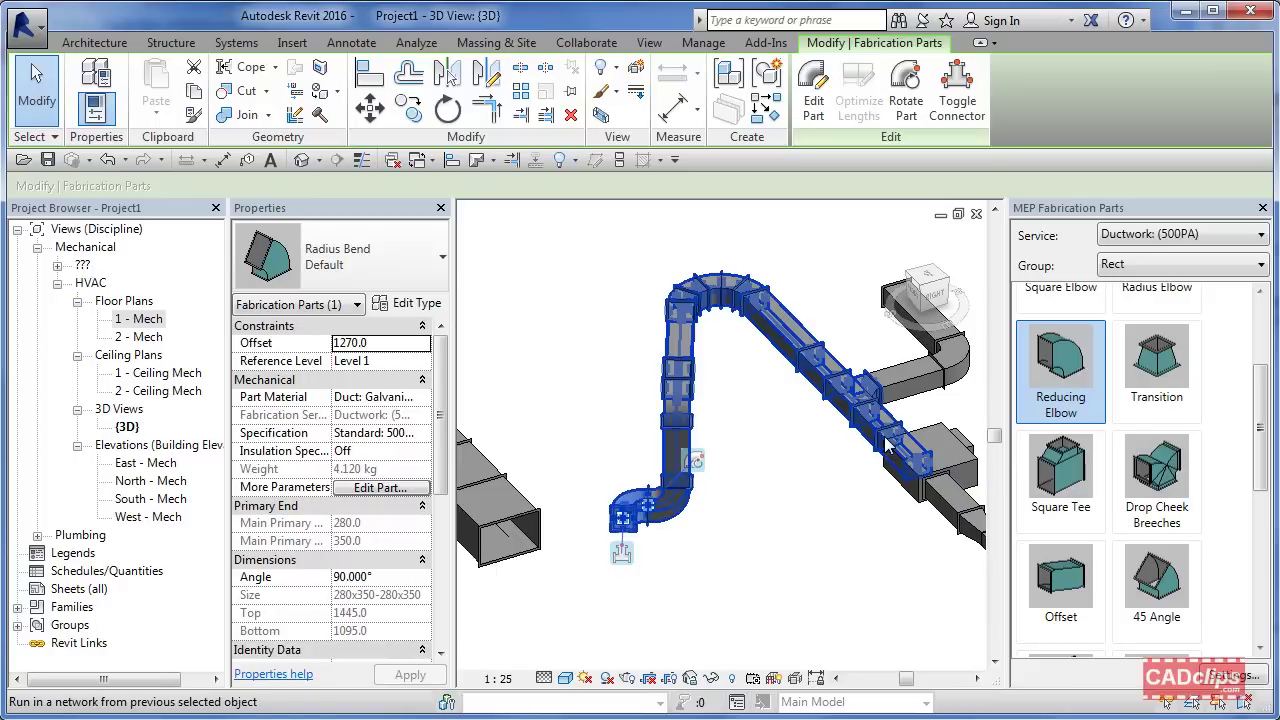
left_click(882, 442)
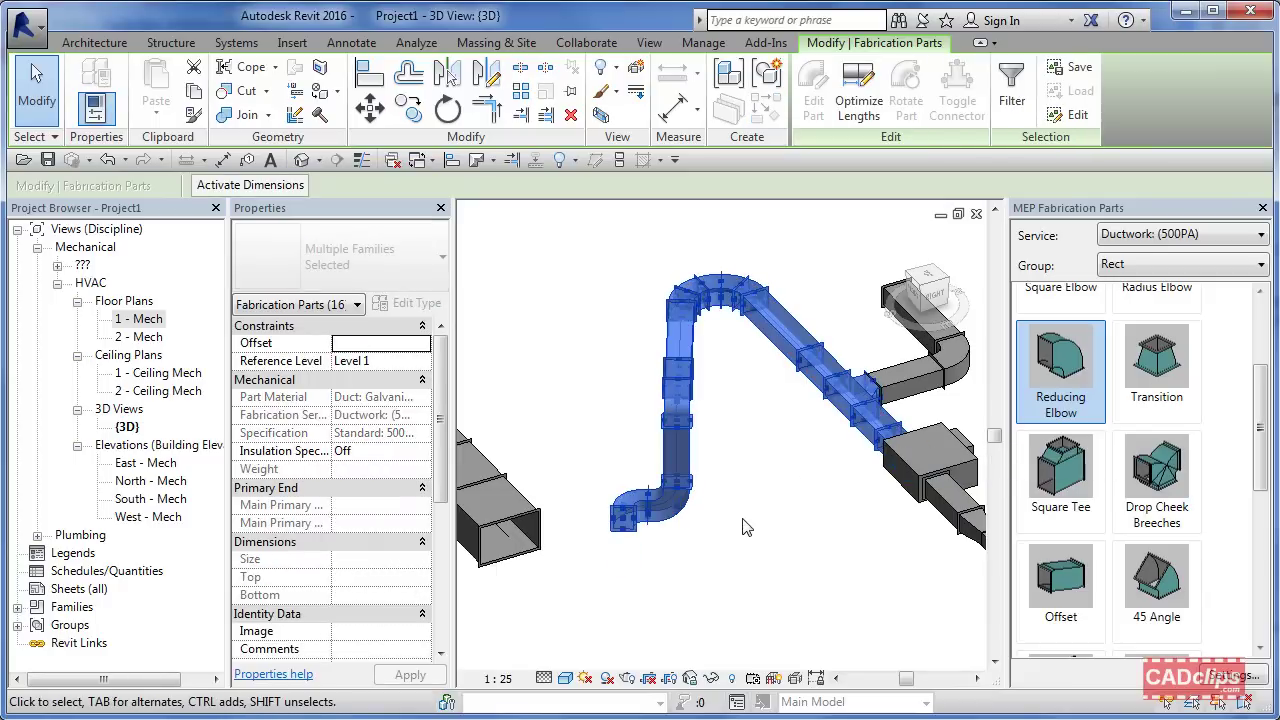
left_click(858, 100)
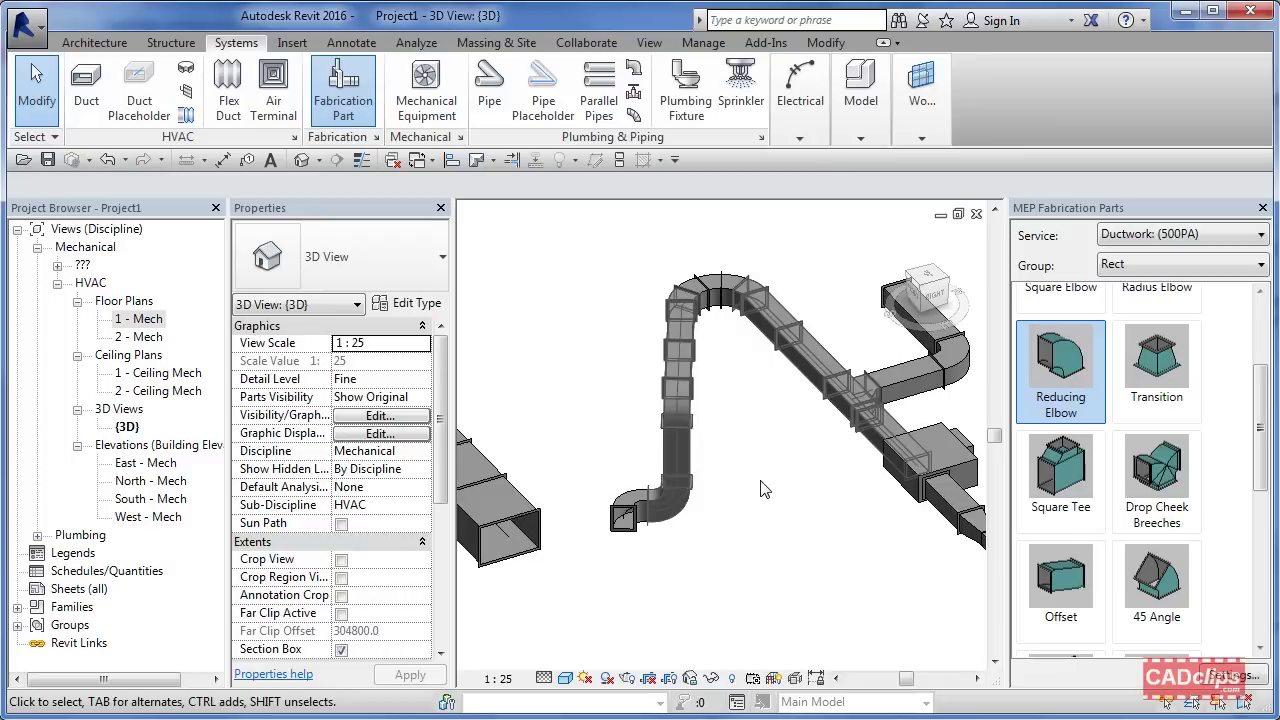
scroll(760, 488, "down", 2)
middle_click_drag(762, 490, 737, 424)
scroll(815, 512, "up", 5)
- Set the service to Piping: Polybutylene Electrofusion, keep group Fittings, and pick Poly Pipe
left_click(1192, 240)
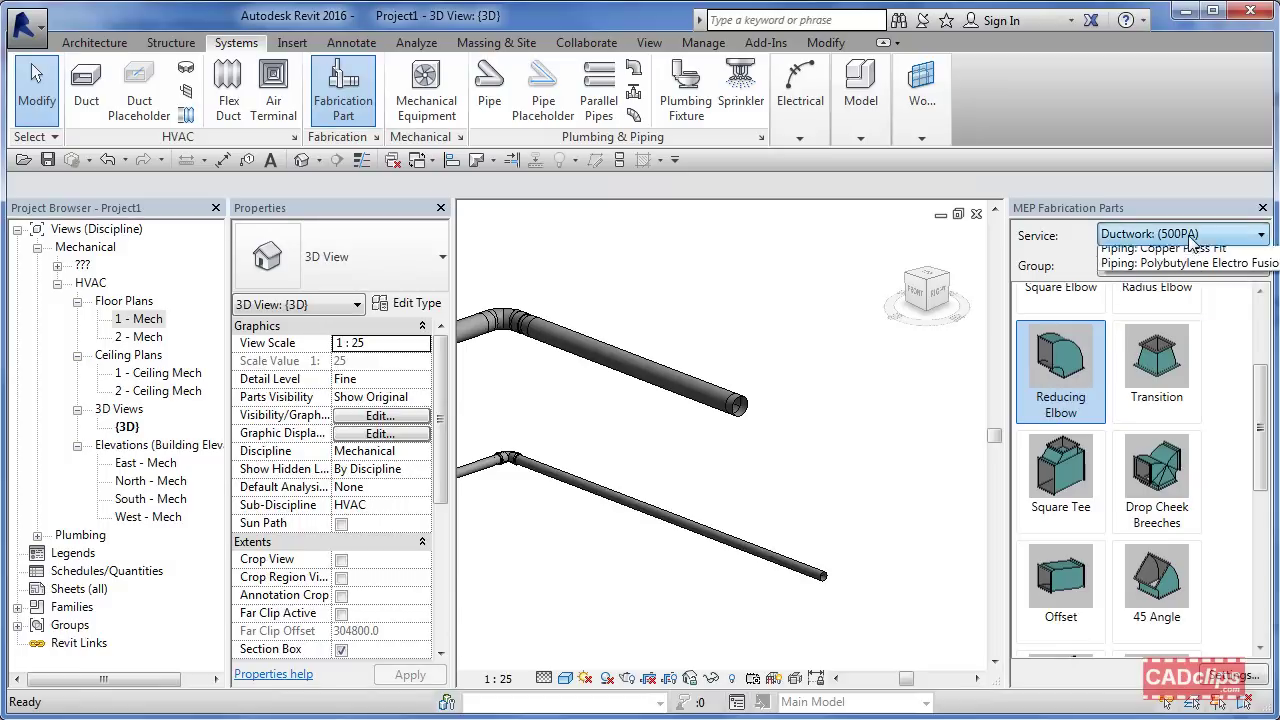
left_click(1152, 295)
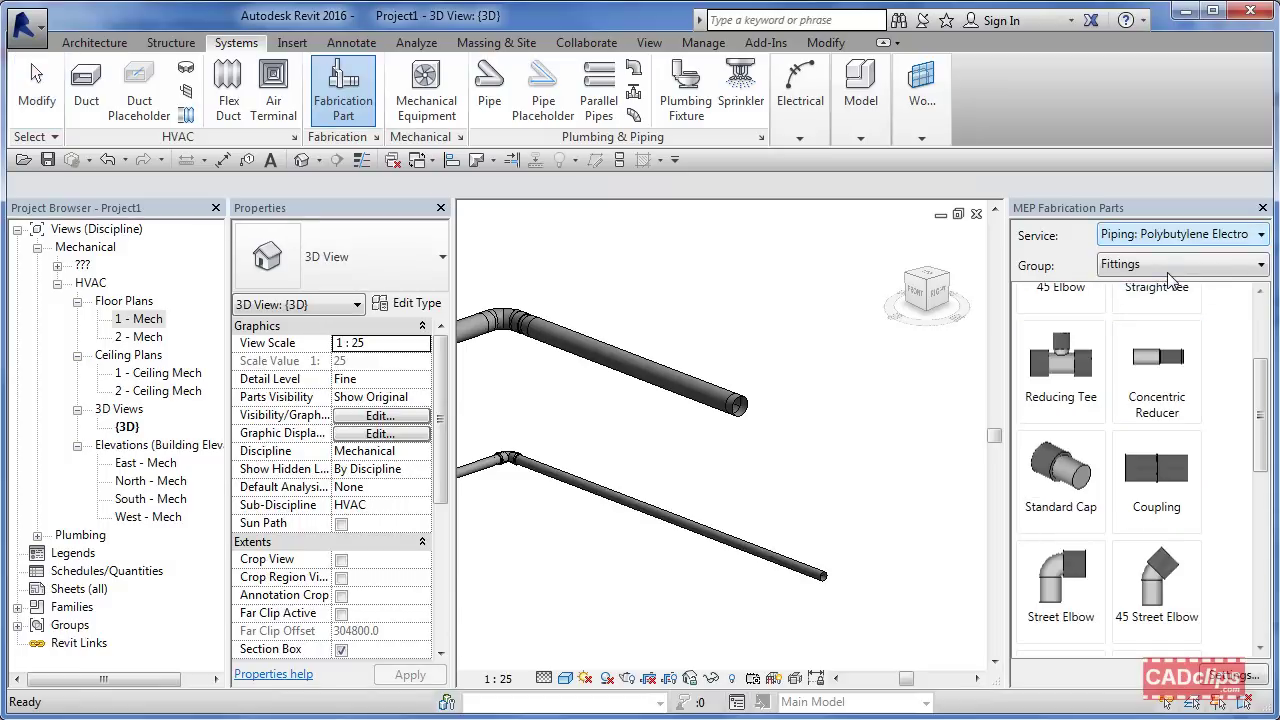
left_click(1169, 267)
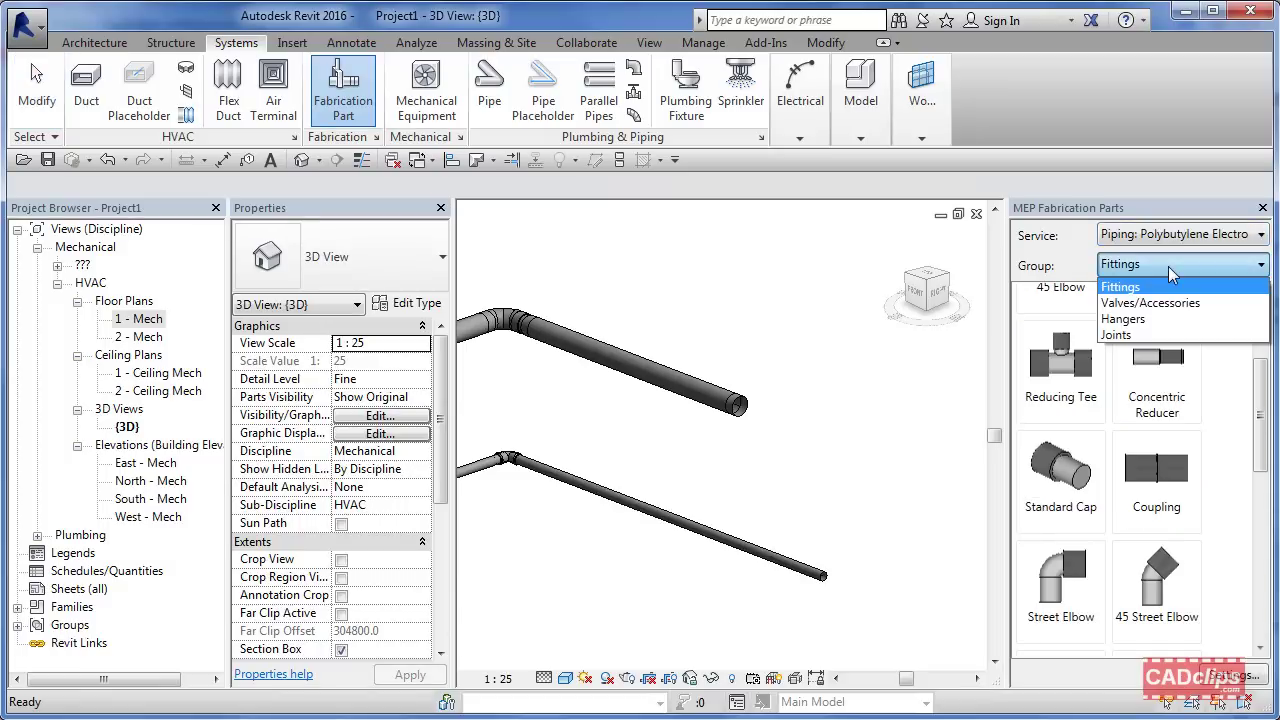
left_click(1170, 266)
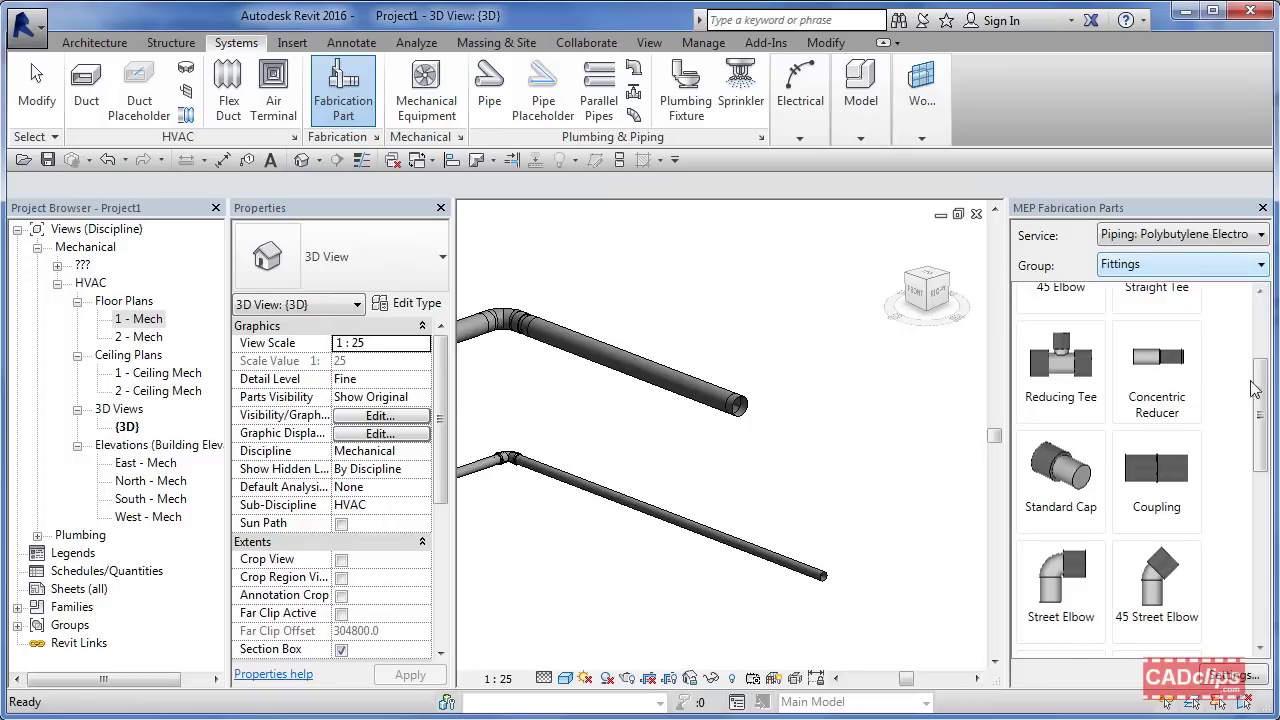
scroll(1225, 330, "up", 3)
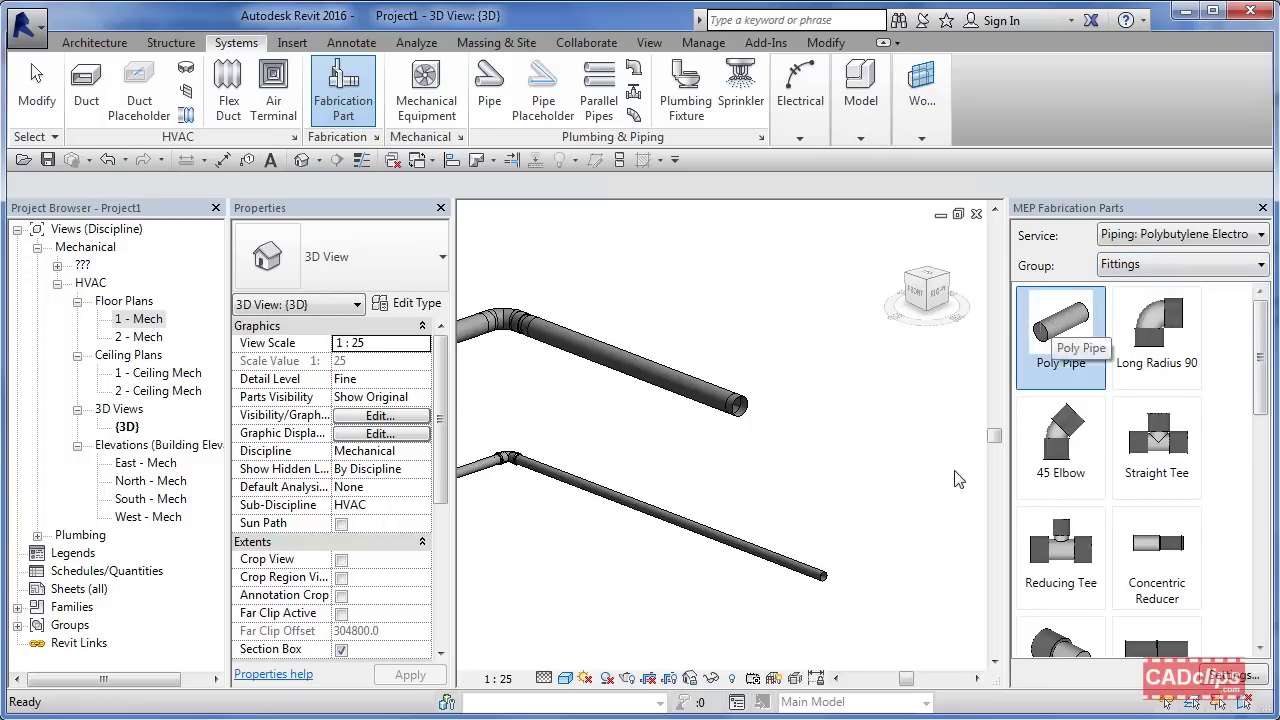
left_click(1060, 325)
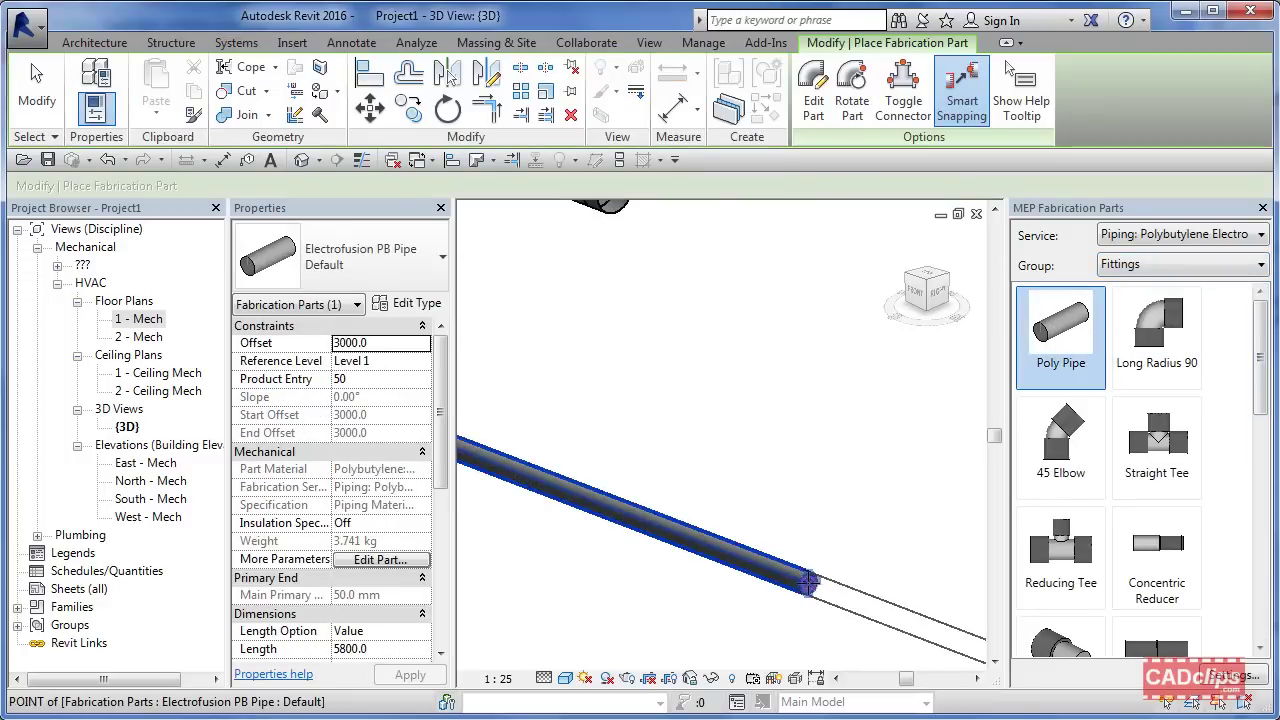
- Attach Electrofusion PB Pipe pieces to the thin pipe end, one 1000 mm long
left_click(808, 582)
scroll(897, 527, "down", 3)
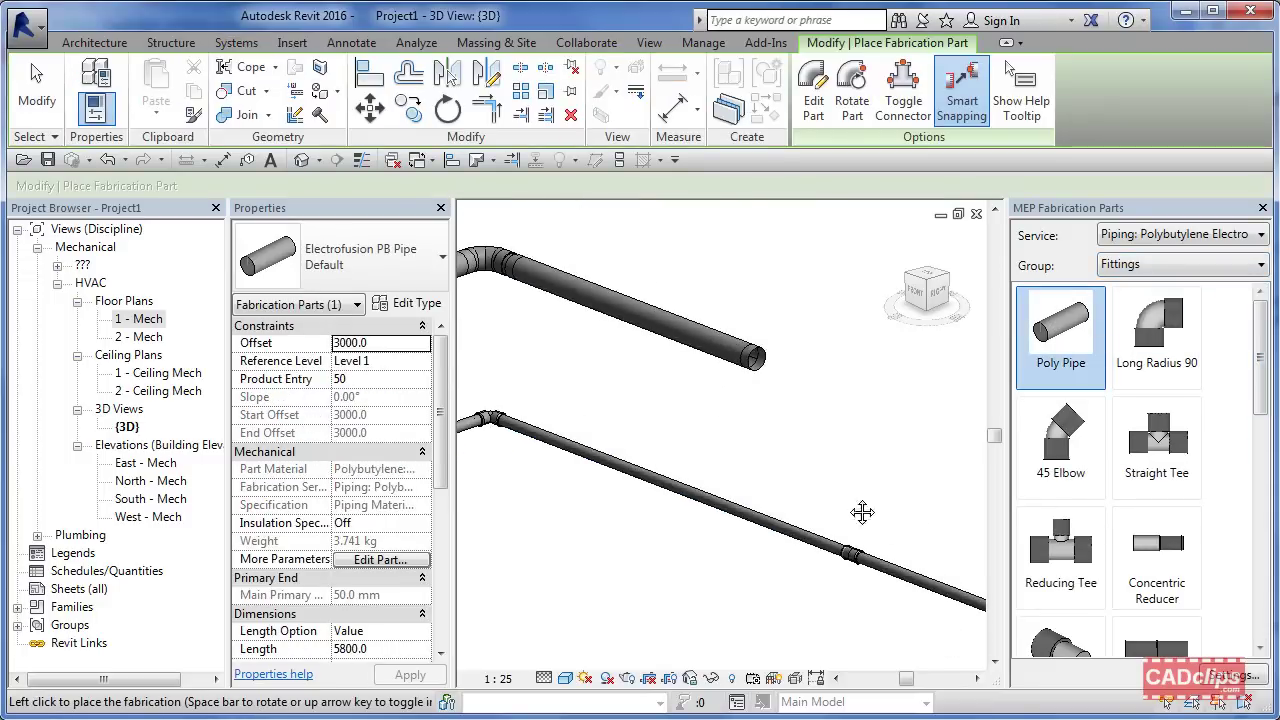
scroll(688, 420, "down", 2)
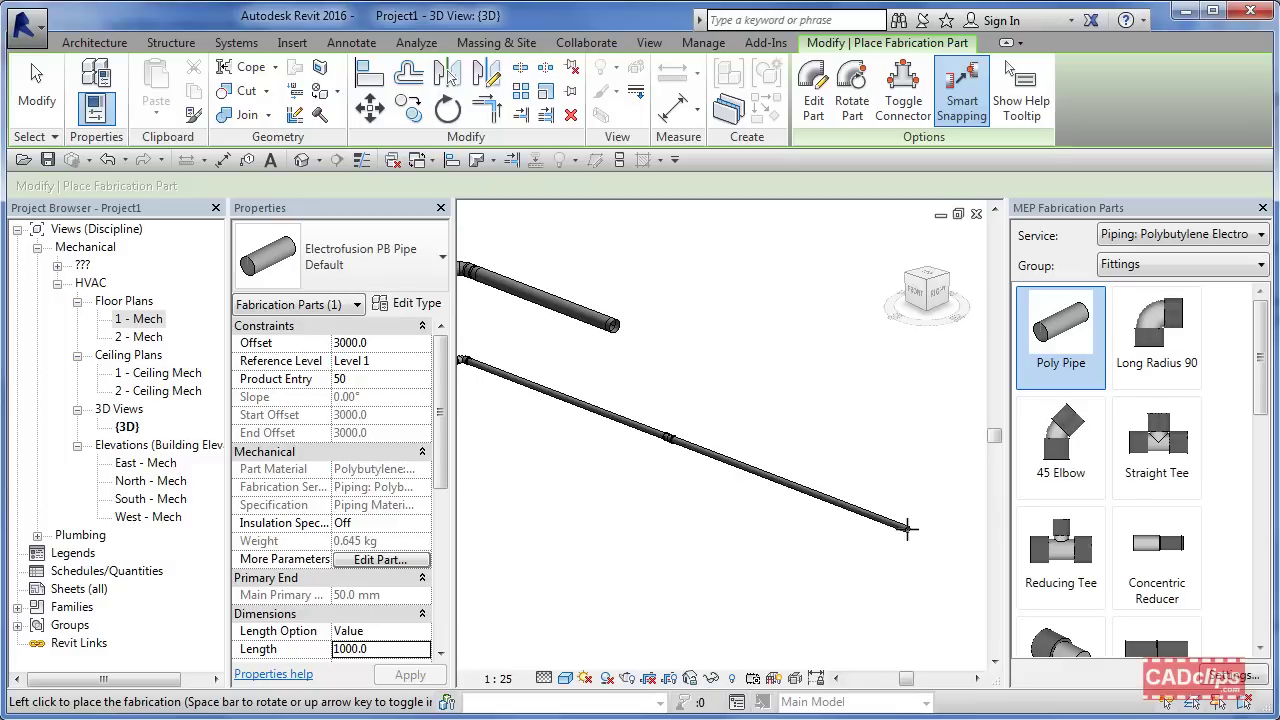
left_click(498, 633)
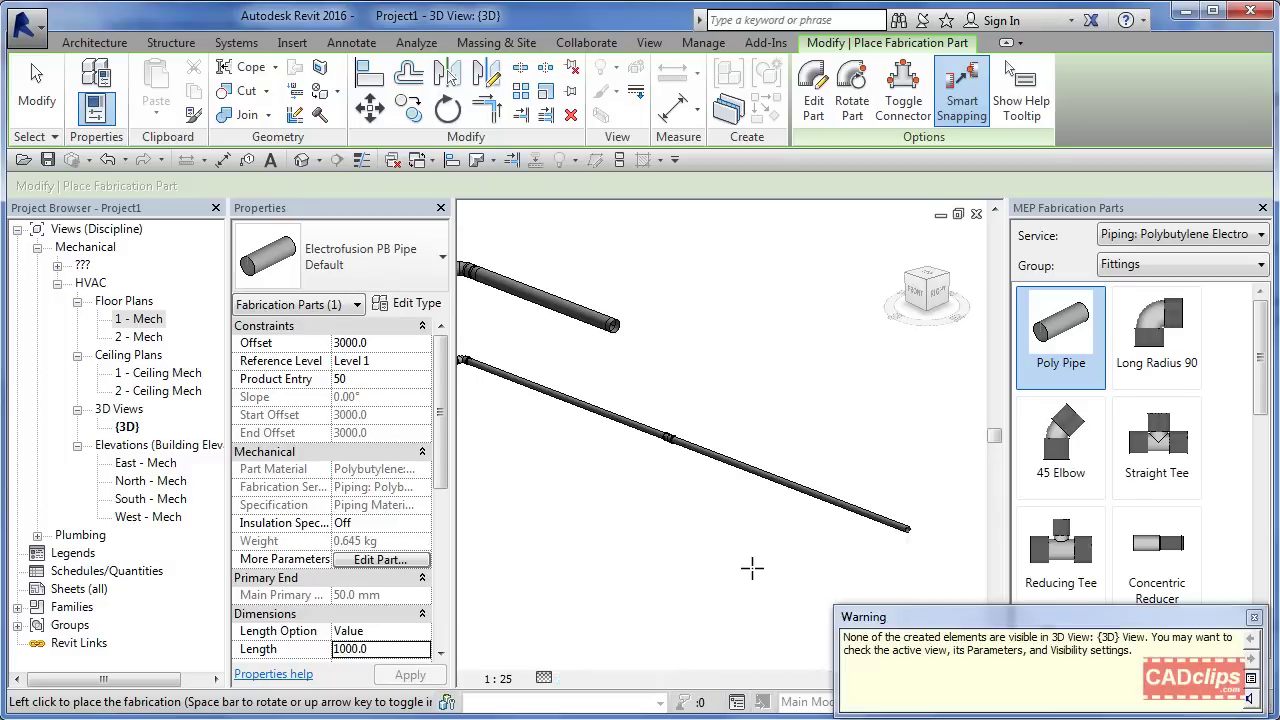
middle_click_drag(548, 466, 735, 517)
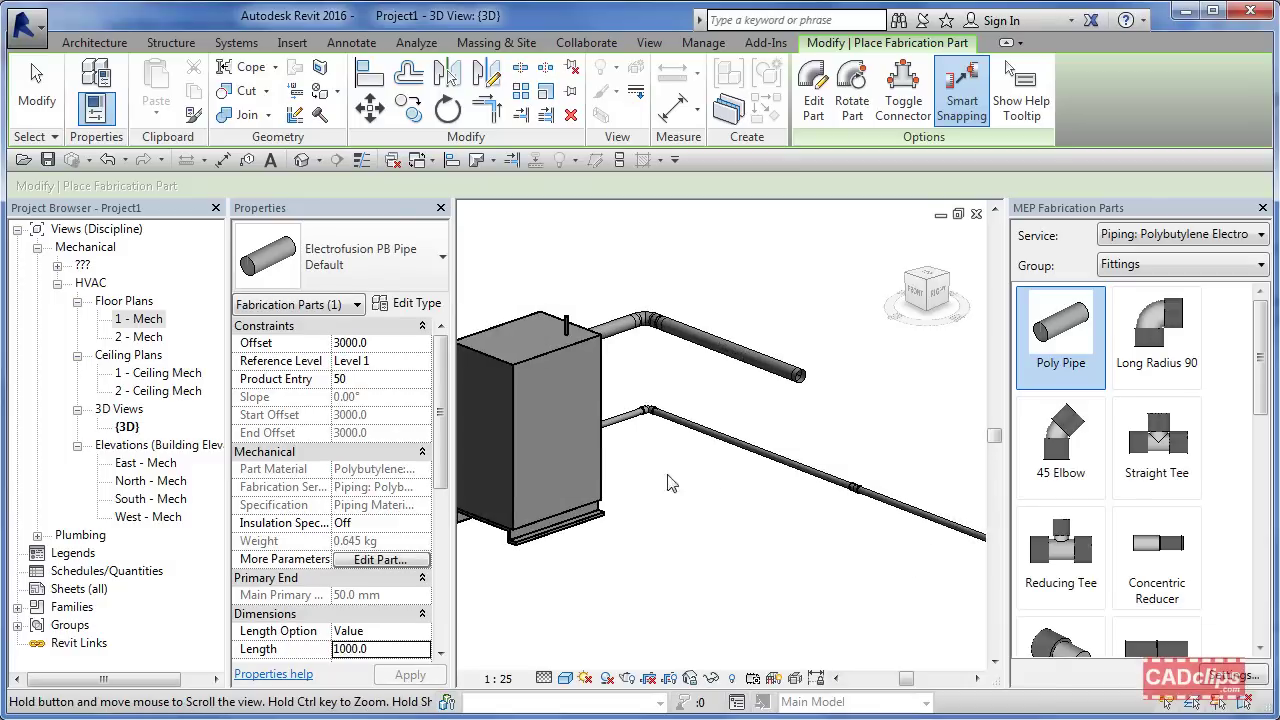
key("Escape")
key("Escape")
middle_click_drag(660, 487, 848, 480, "shift")
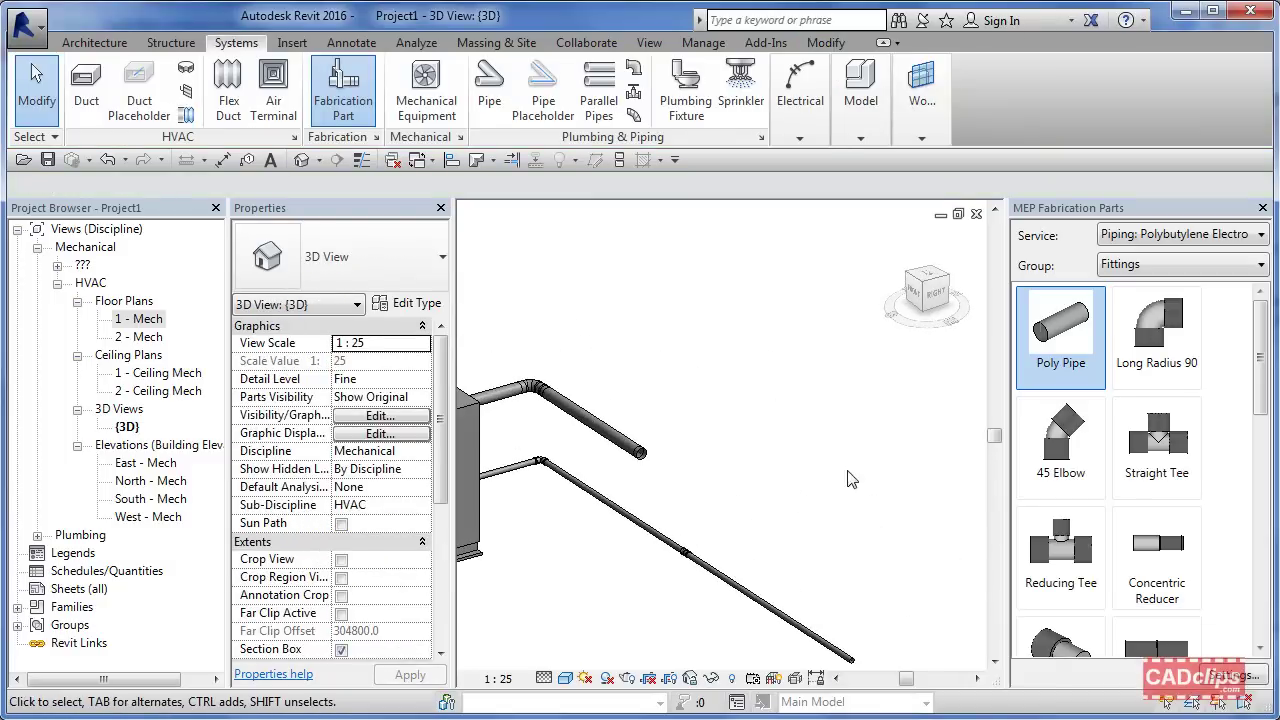
- Uncheck Section Box and orbit to the pipe end, revealing a 110 mm Round Pipe 1 Seam
left_click(341, 650)
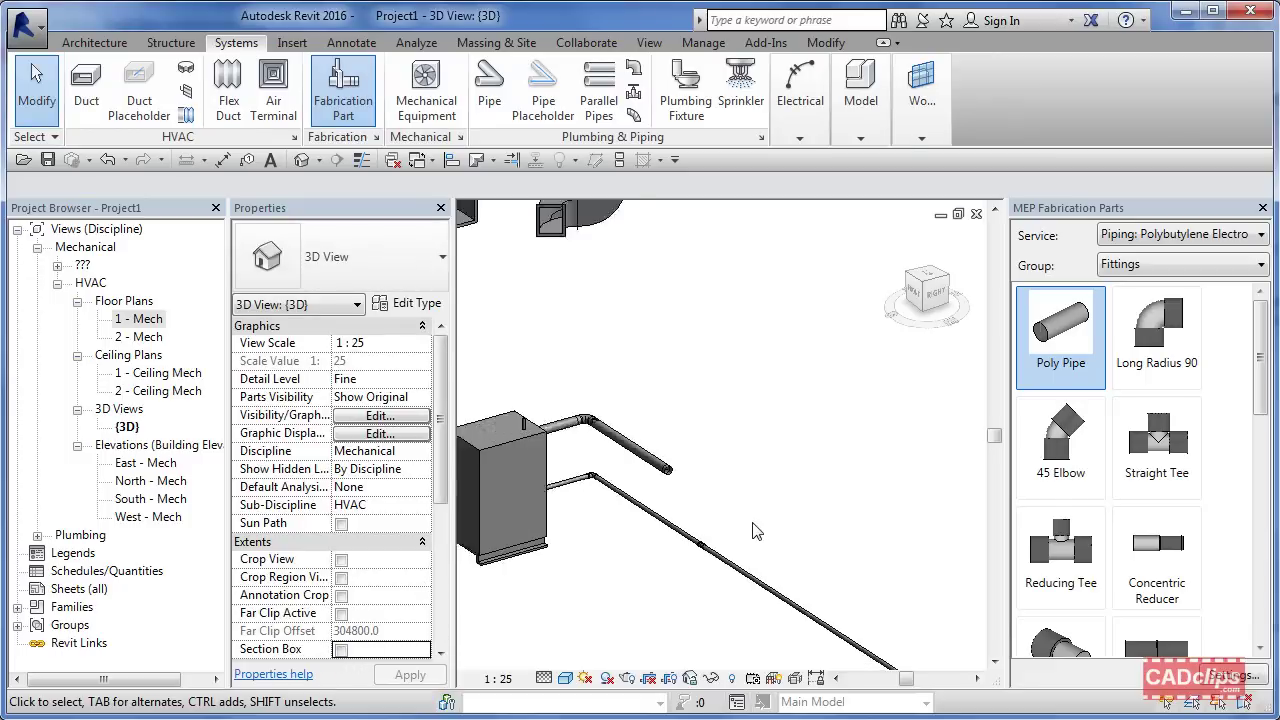
scroll(757, 529, "up", 3)
left_click(1052, 386)
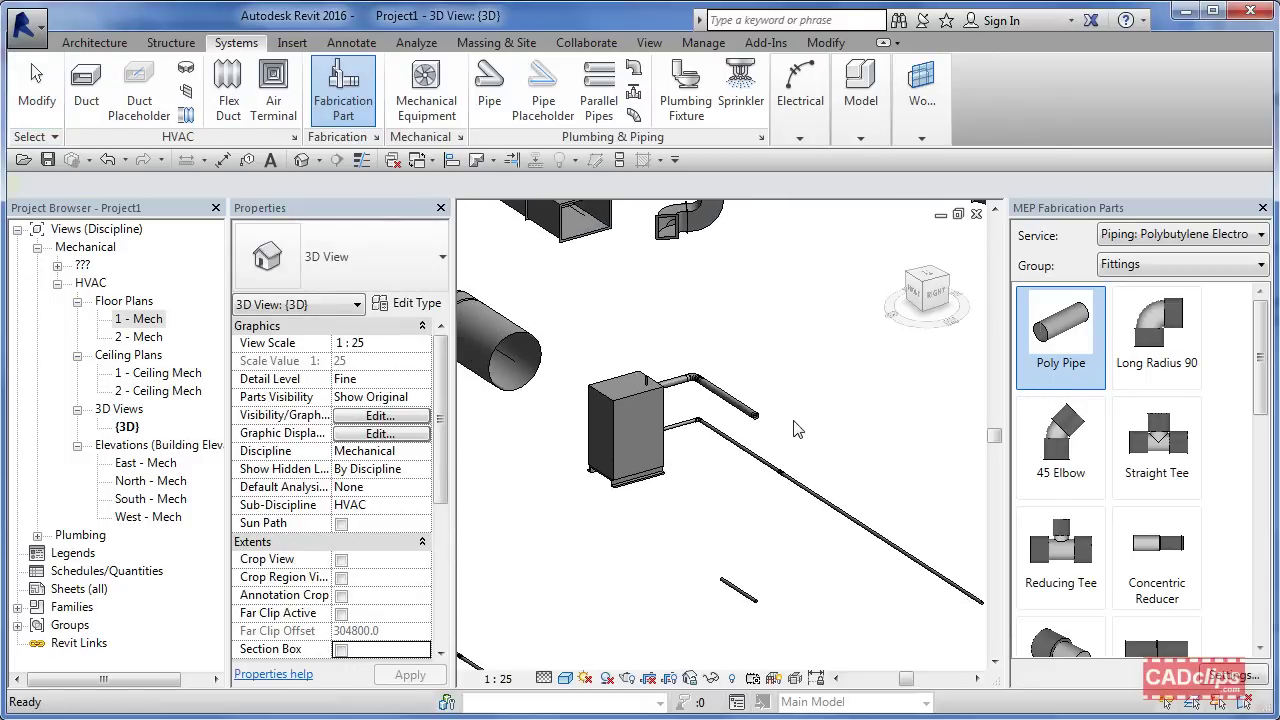
scroll(797, 428, "up", 3)
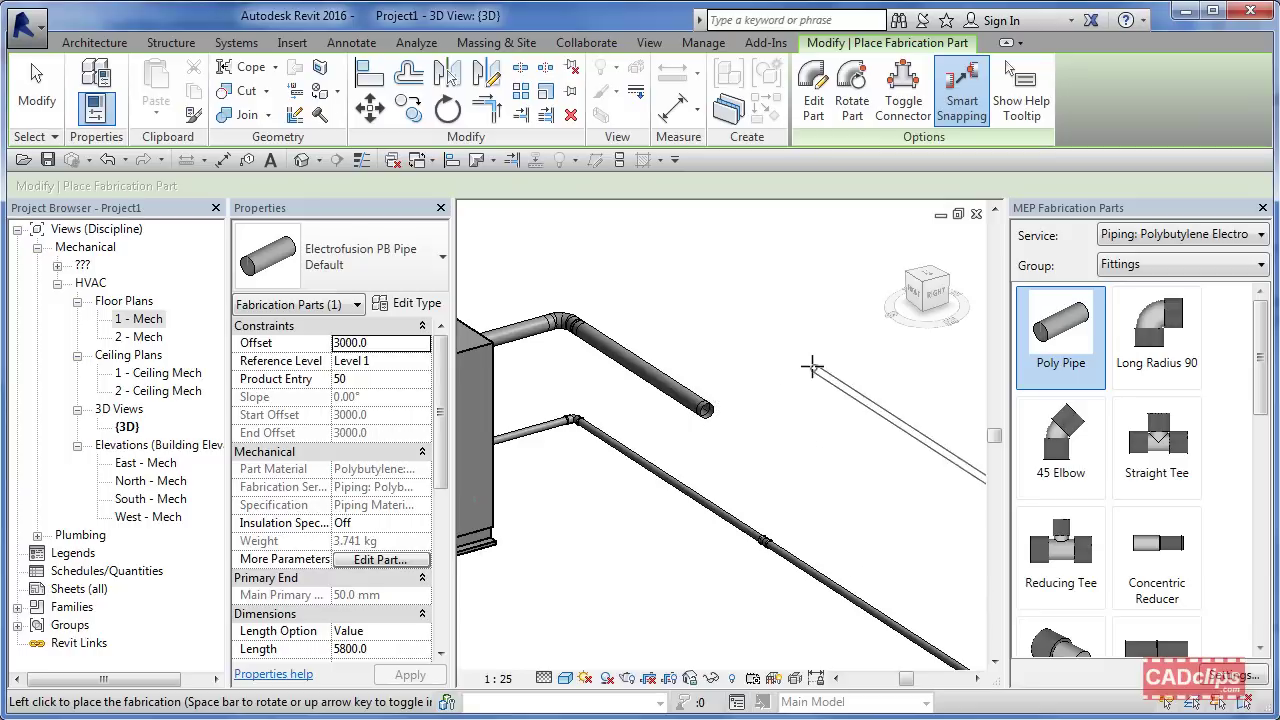
middle_click_drag(760, 420, 842, 402)
middle_click_drag(767, 412, 818, 416, "shift")
scroll(818, 416, "up", 4)
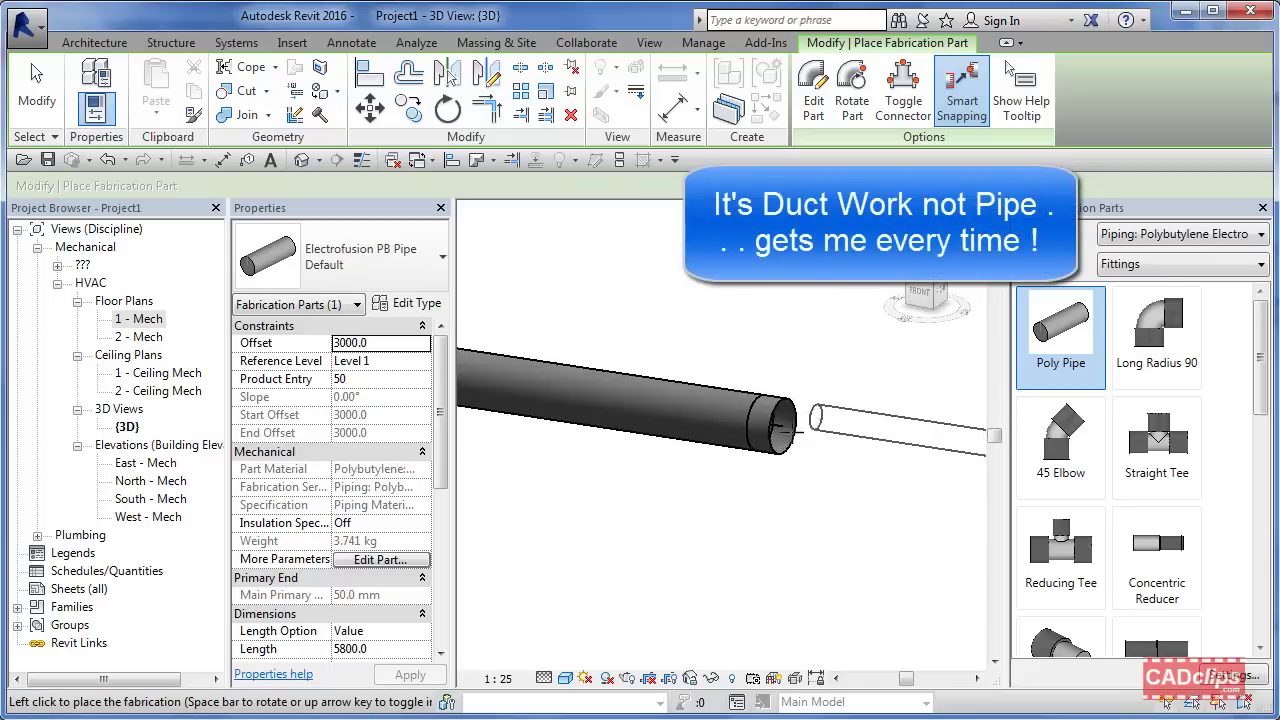
key("Escape")
- Shorten the round duct by dragging its end back
left_click(797, 410)
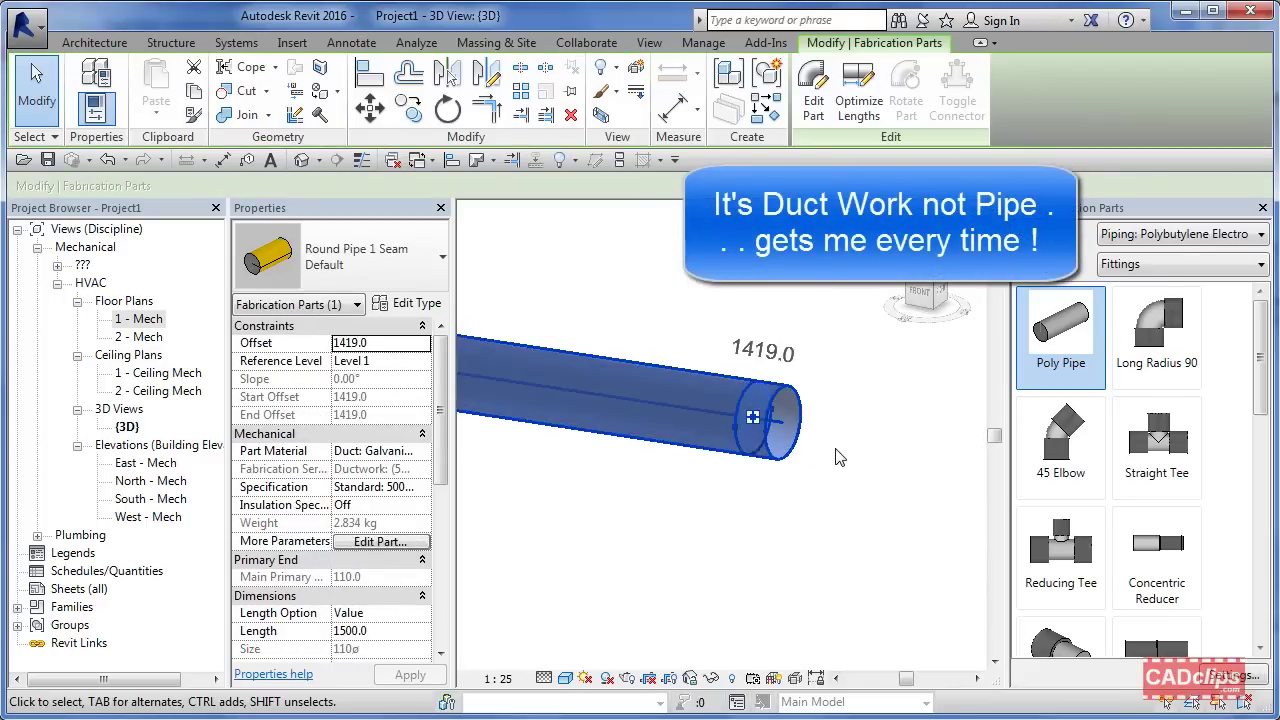
left_click_drag(756, 430, 735, 423)
left_click(771, 480)
scroll(767, 478, "down", 2)
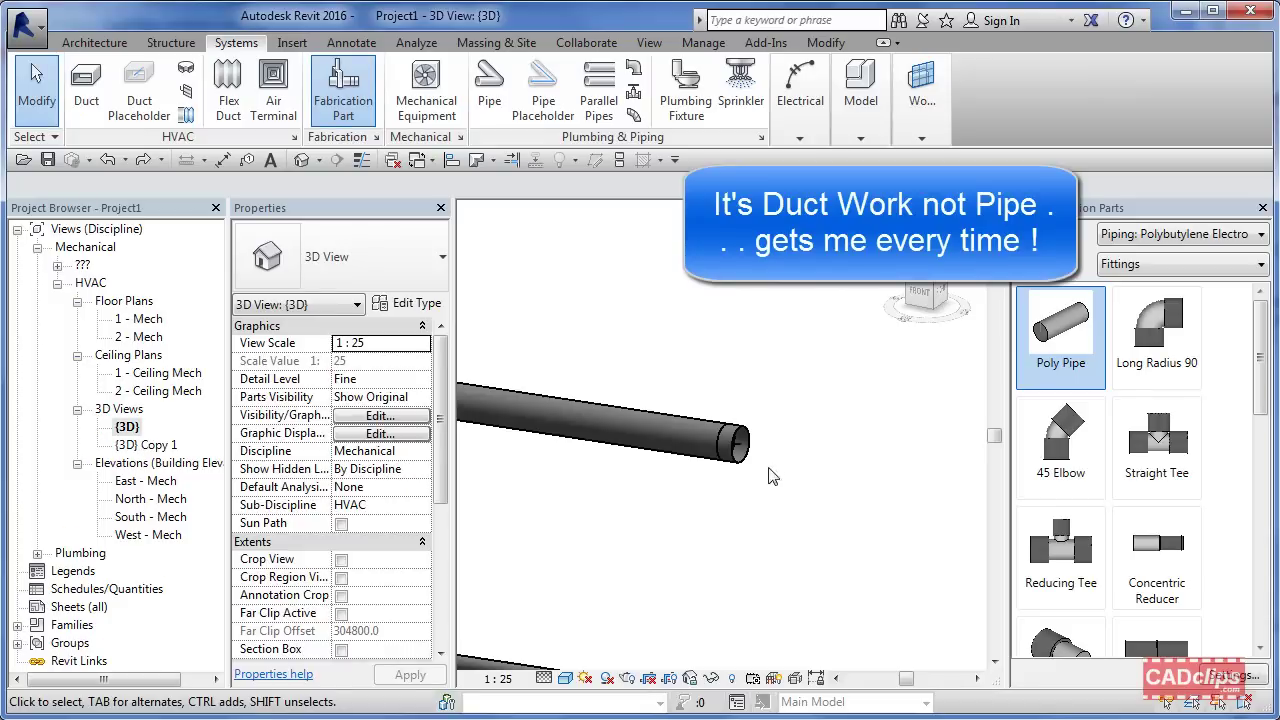
left_click(740, 450)
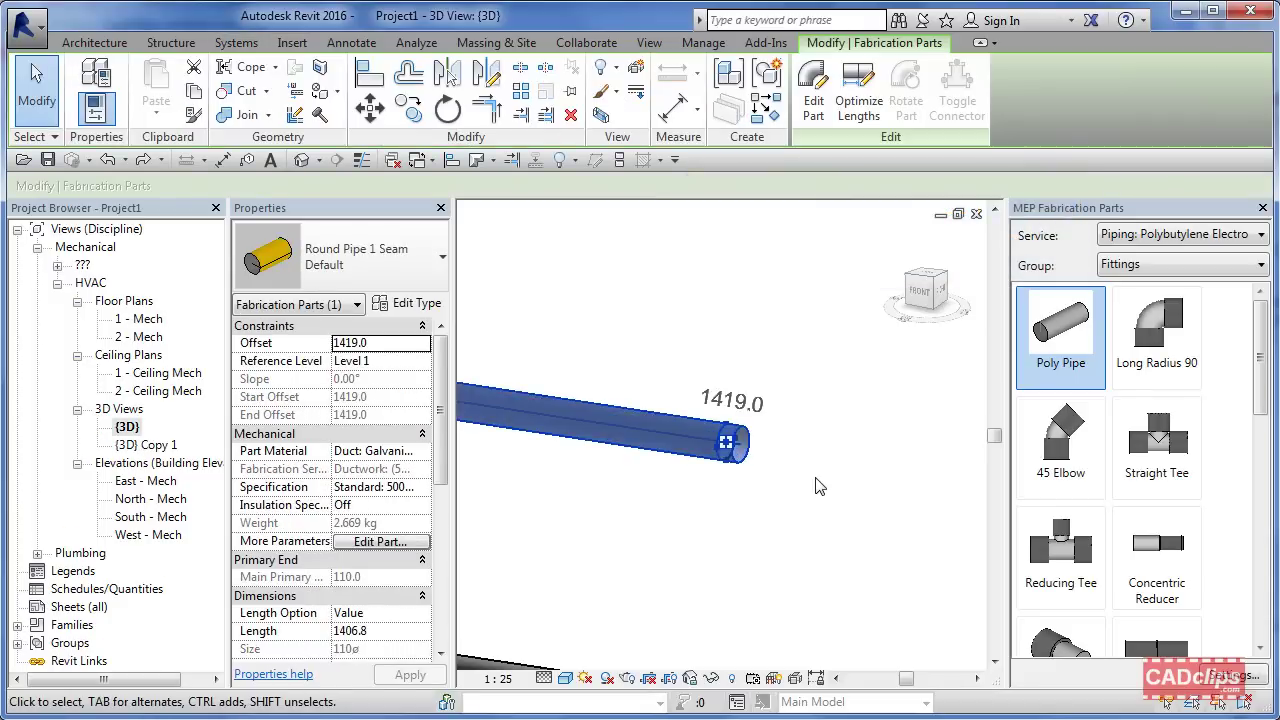
key("Escape")
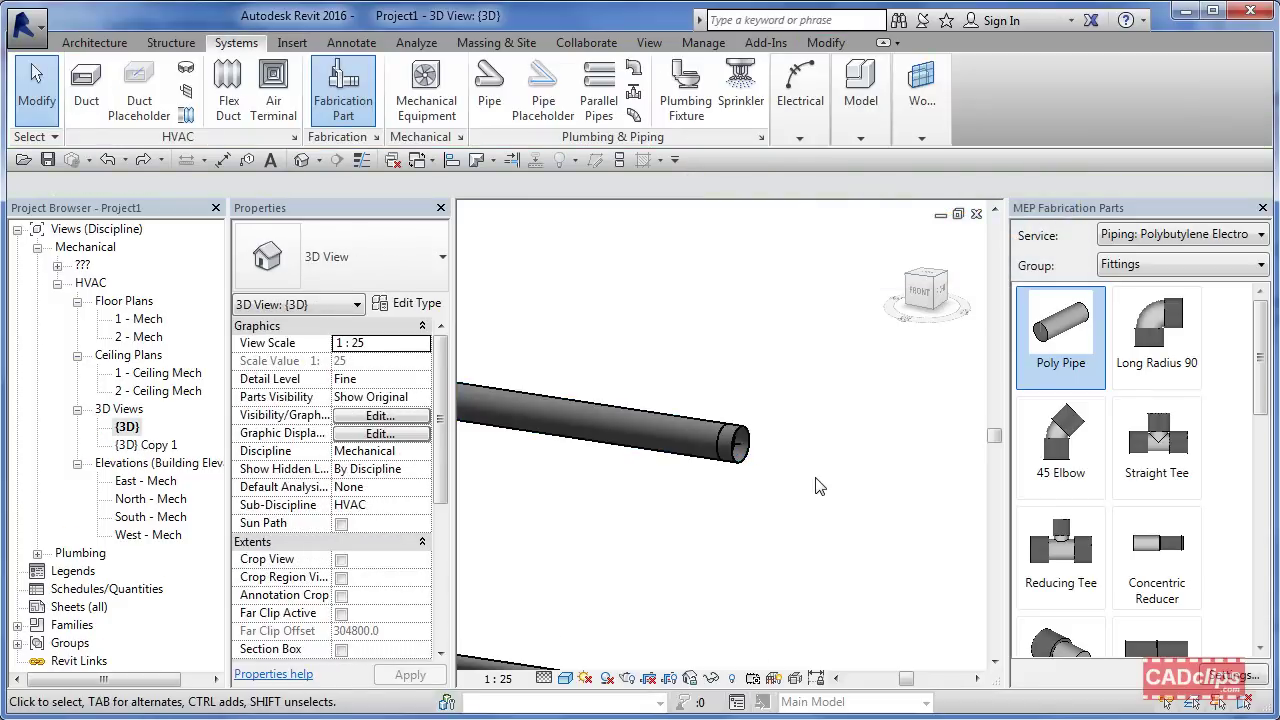
- Delete the long thin polybutylene pipe and the short pipe
scroll(818, 487, "down", 5)
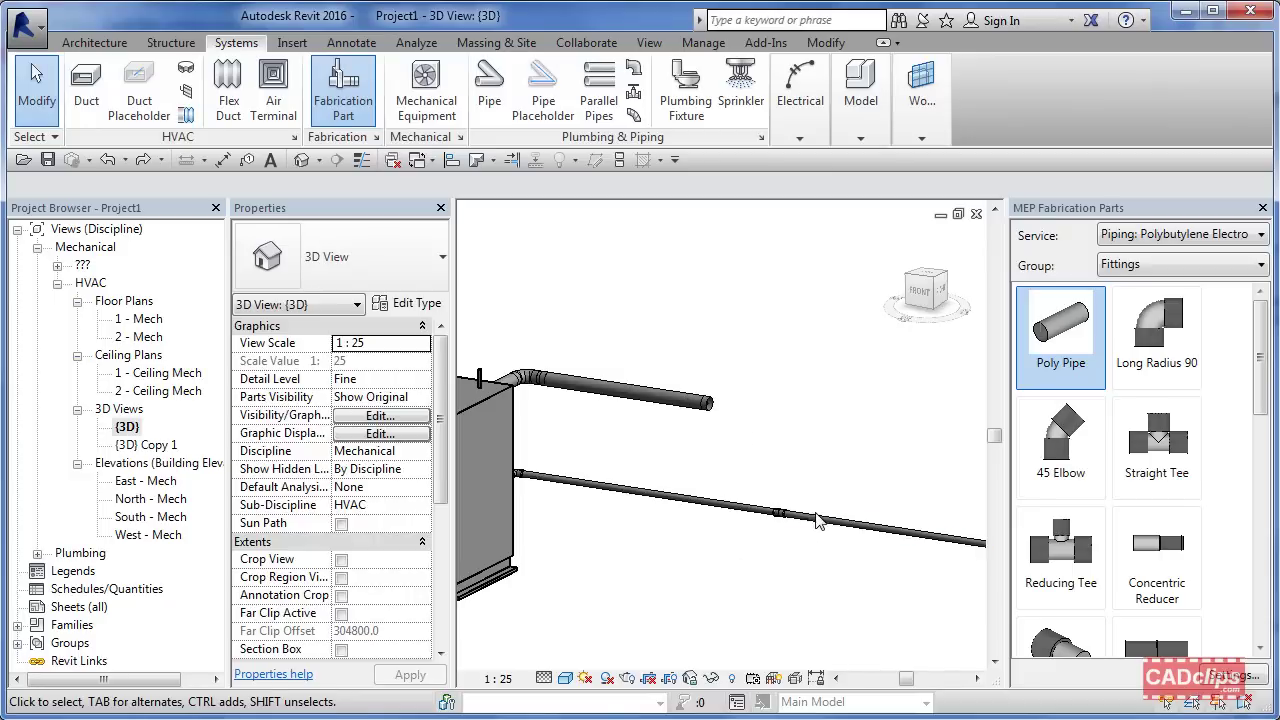
left_click(814, 524)
middle_click_drag(771, 554, 598, 540)
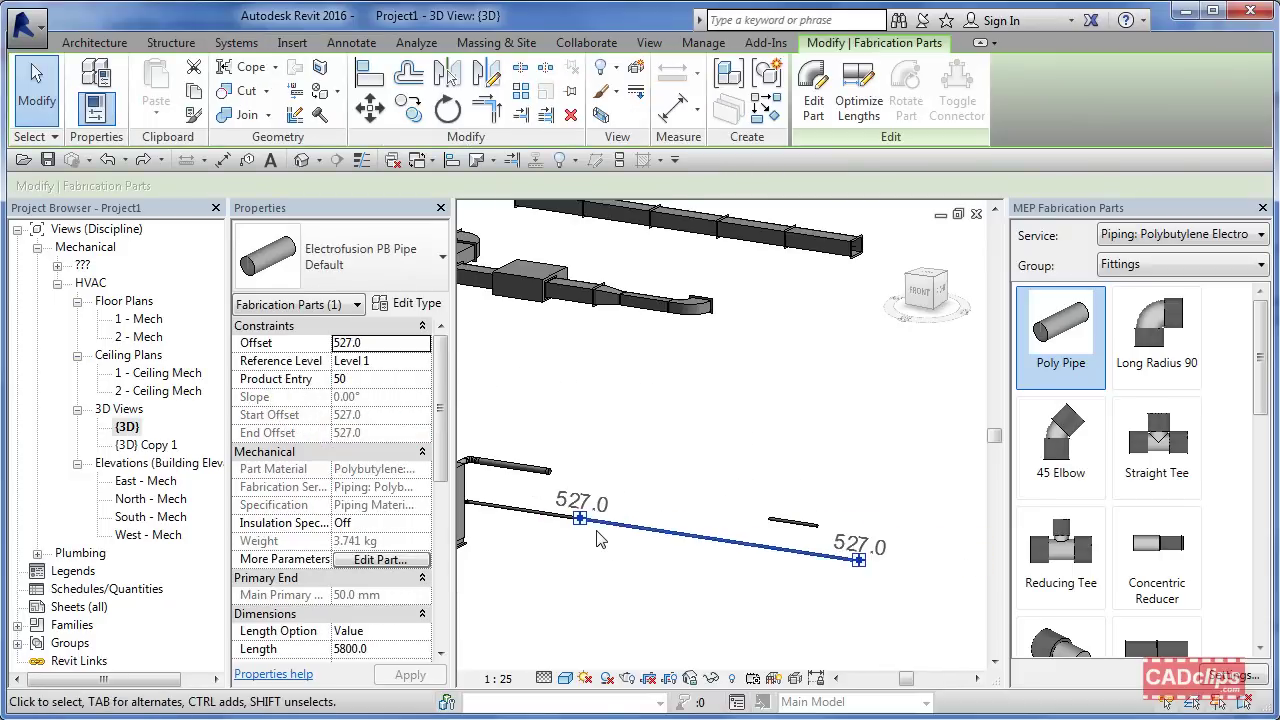
key("Delete")
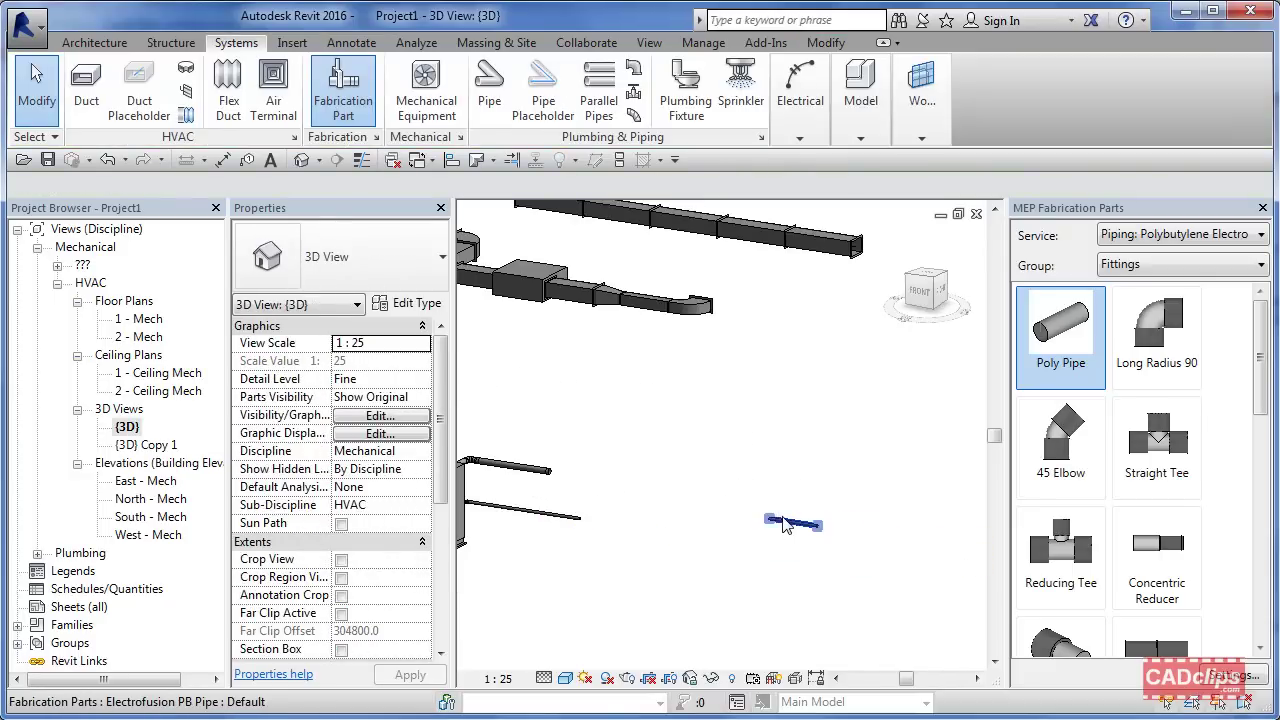
left_click(785, 525)
key("Delete")
- Pick Poly Pipe to preview it at the remaining pipe's open end at 527 offset
scroll(555, 525, "up", 3)
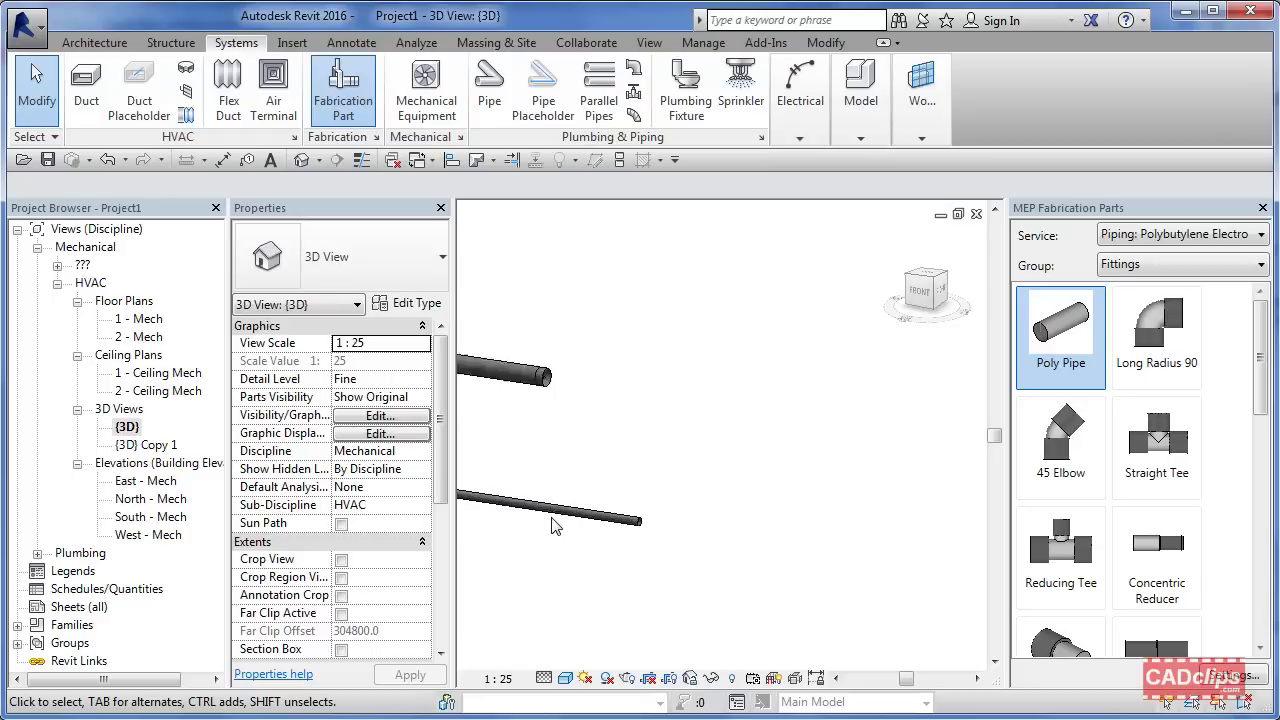
scroll(555, 527, "up", 4)
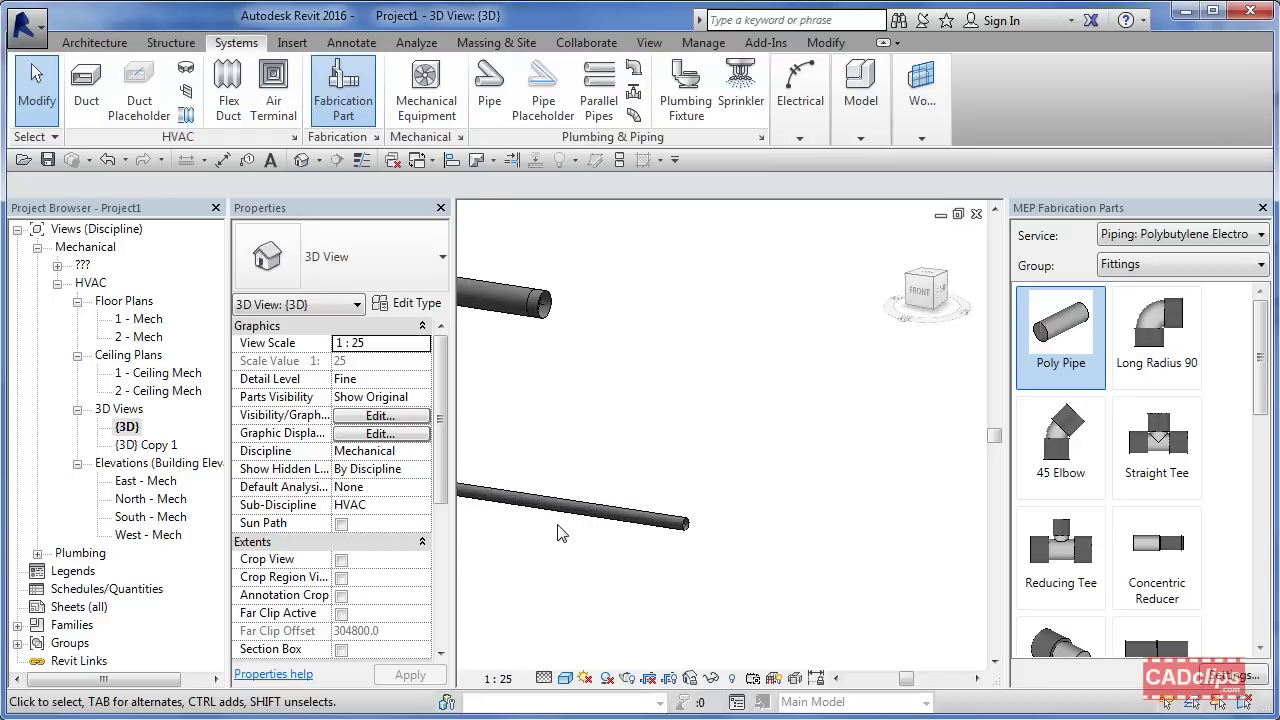
left_click(1053, 330)
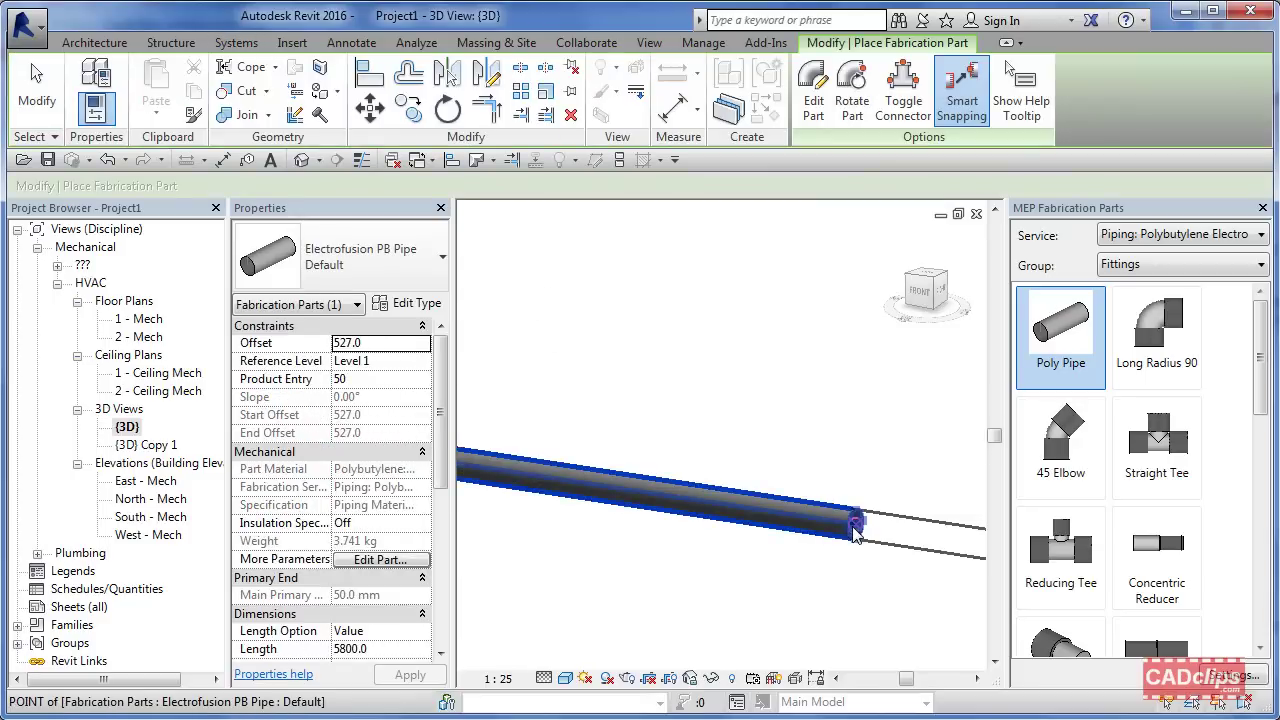
- Add a Long Radius 90 elbow at the pipe end with a 45° sloped Poly Pipe rising 5800 long
left_click(1150, 330)
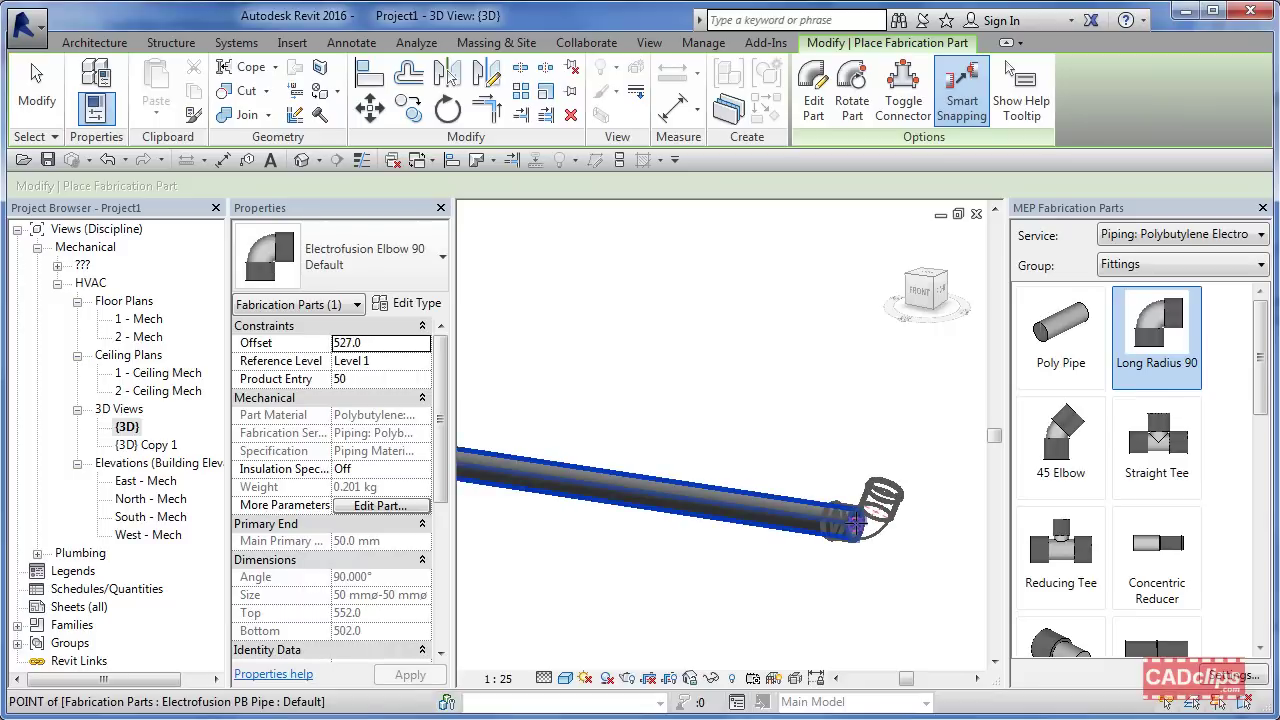
left_click(855, 520)
middle_click_drag(820, 563, 660, 573)
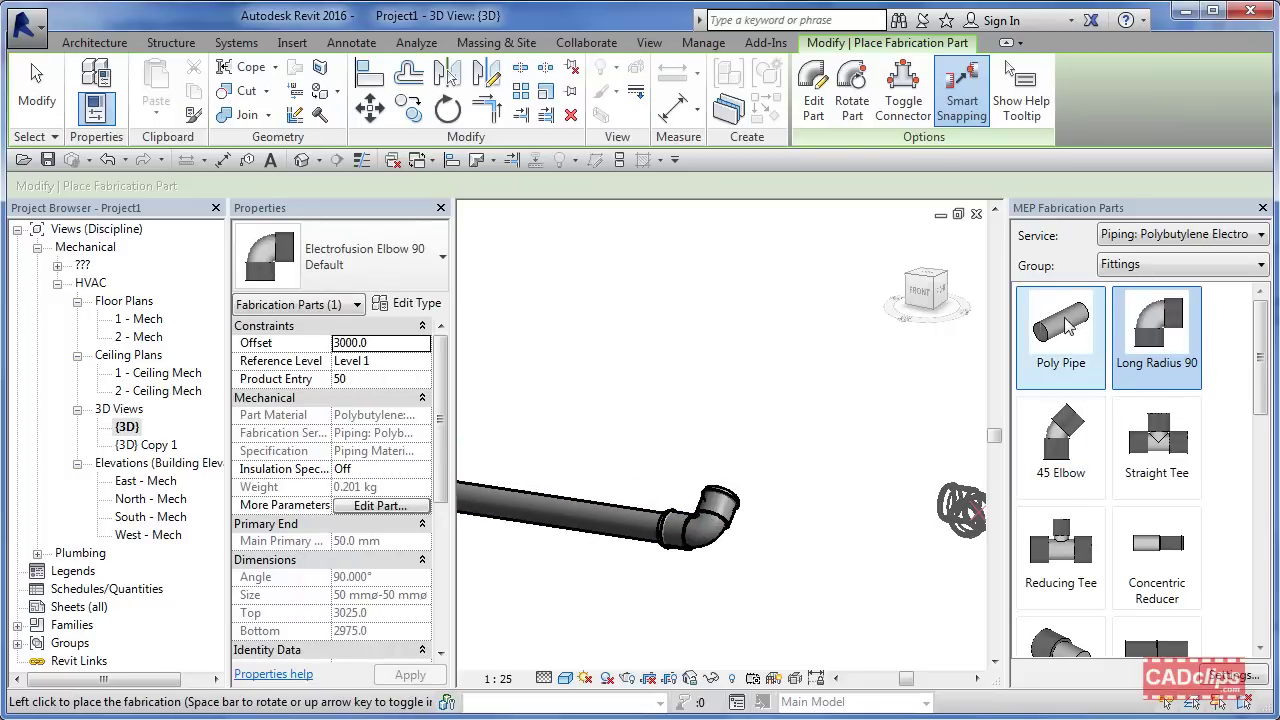
left_click(1066, 323)
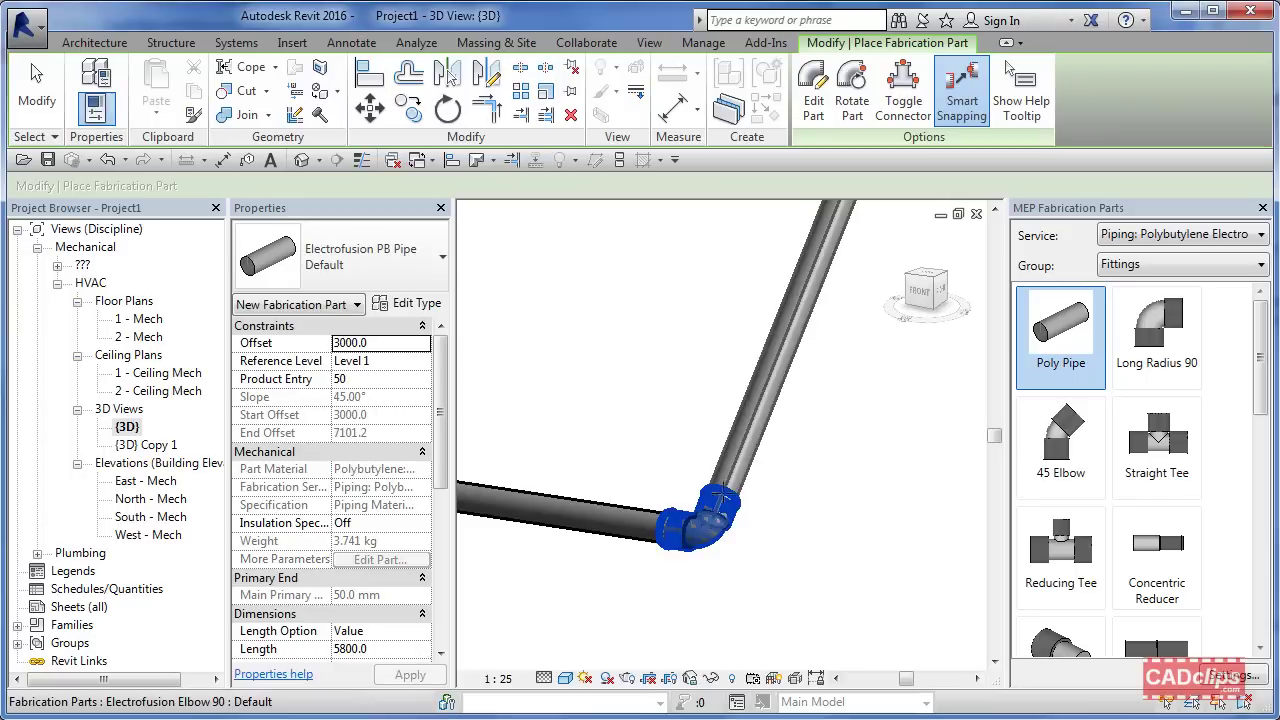
scroll(760, 535, "down", 6)
middle_click_drag(771, 528, 731, 508, "shift")
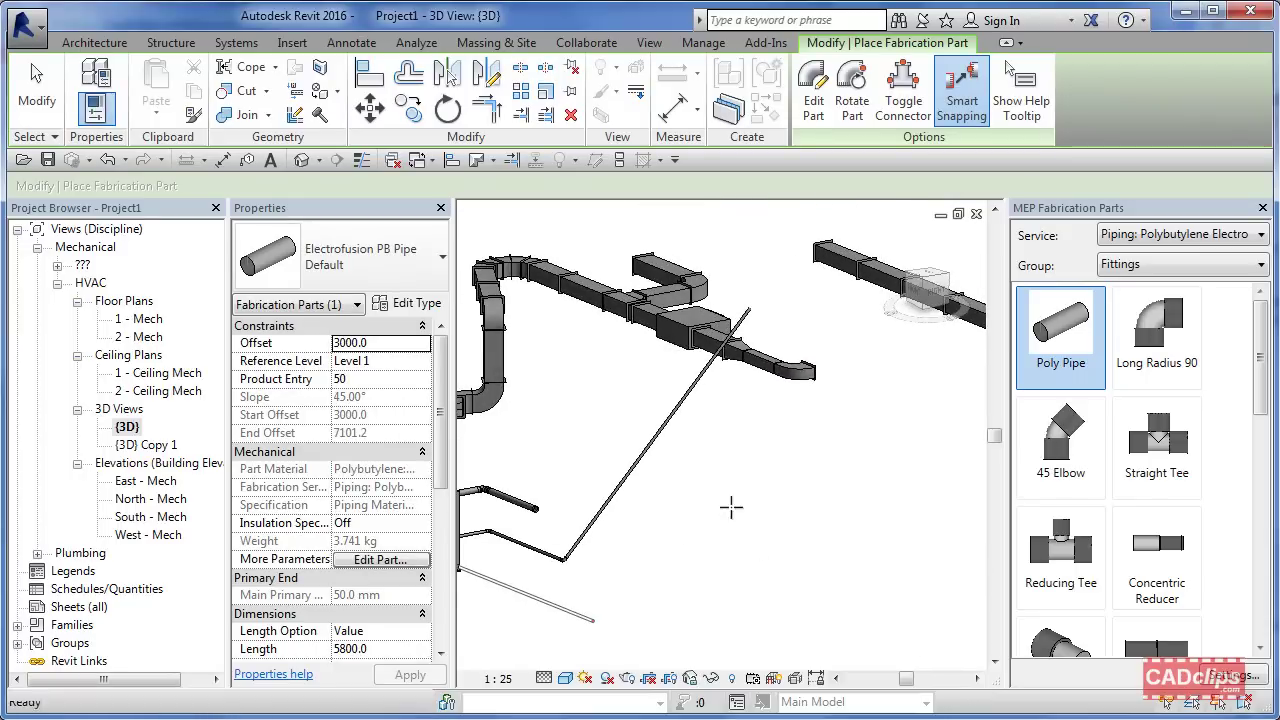
key("Escape")
left_click(667, 437)
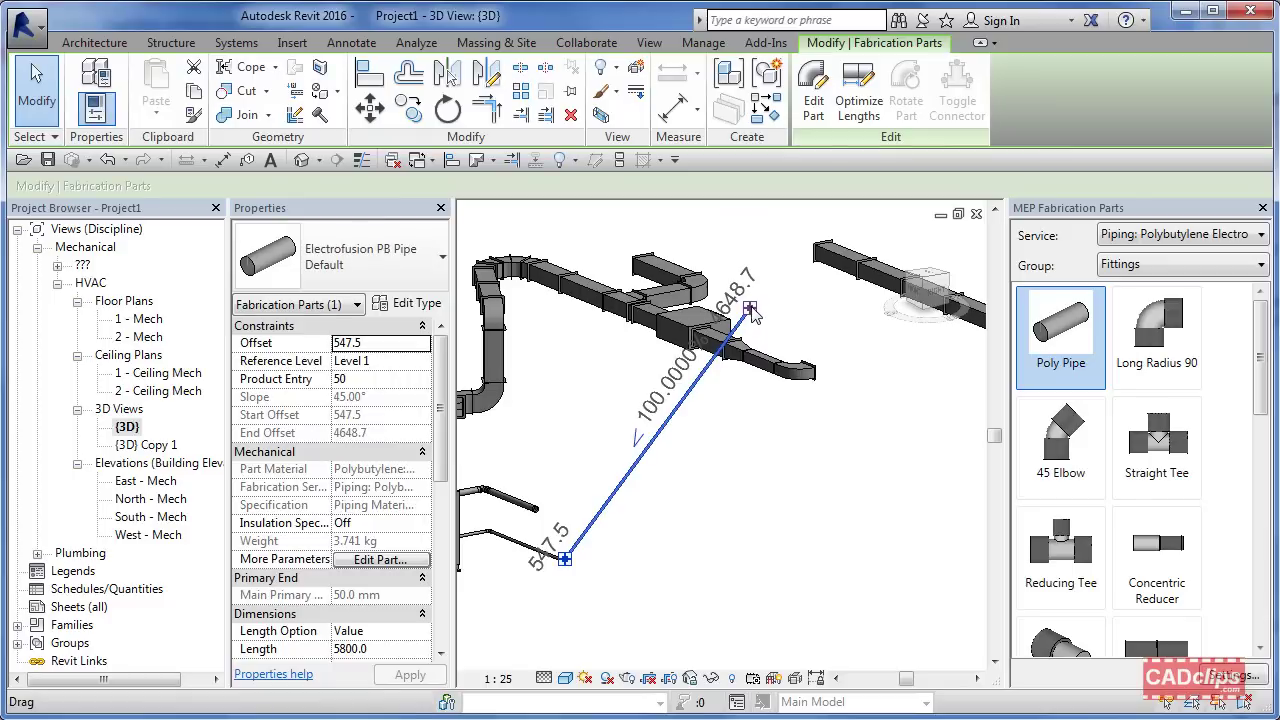
- Drag the sloped pipe's lower end down so it starts at 470.3 offset and runs 5909.3 long
left_click_drag(755, 313, 756, 314)
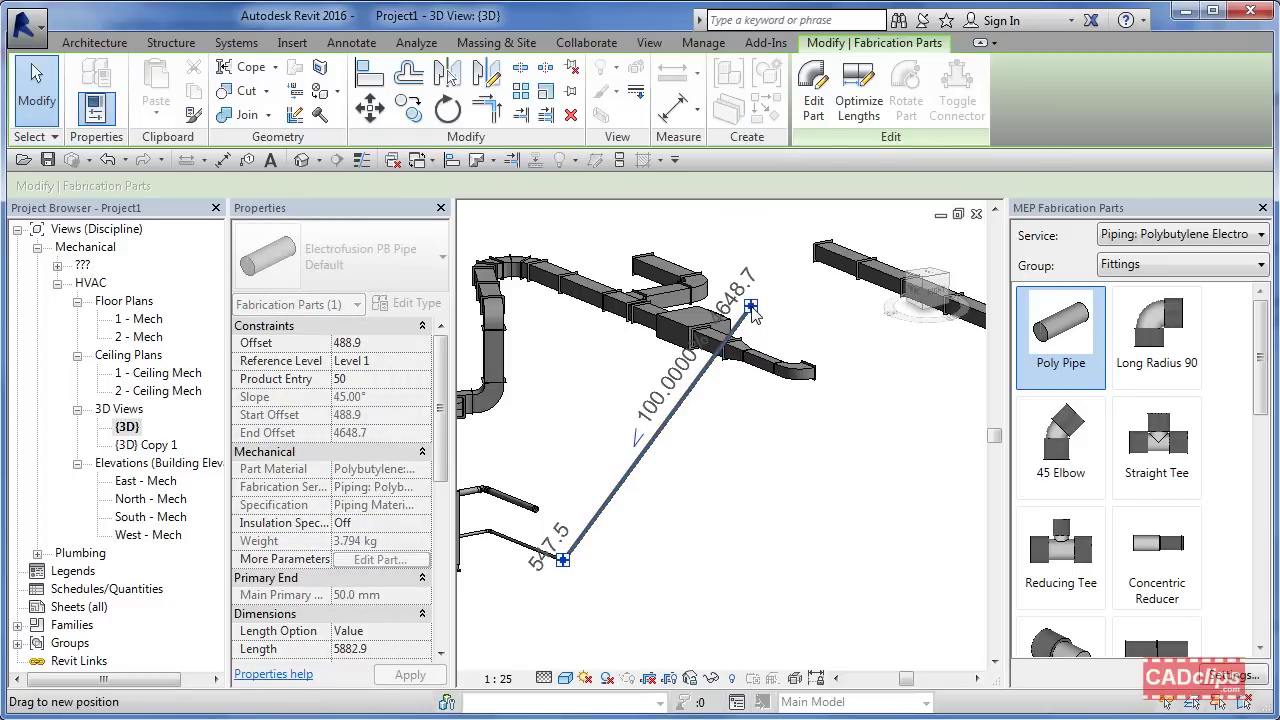
mouse_move(754, 313)
left_mouse_down()
mouse_move(752, 422)
mouse_move(764, 334)
left_mouse_up()
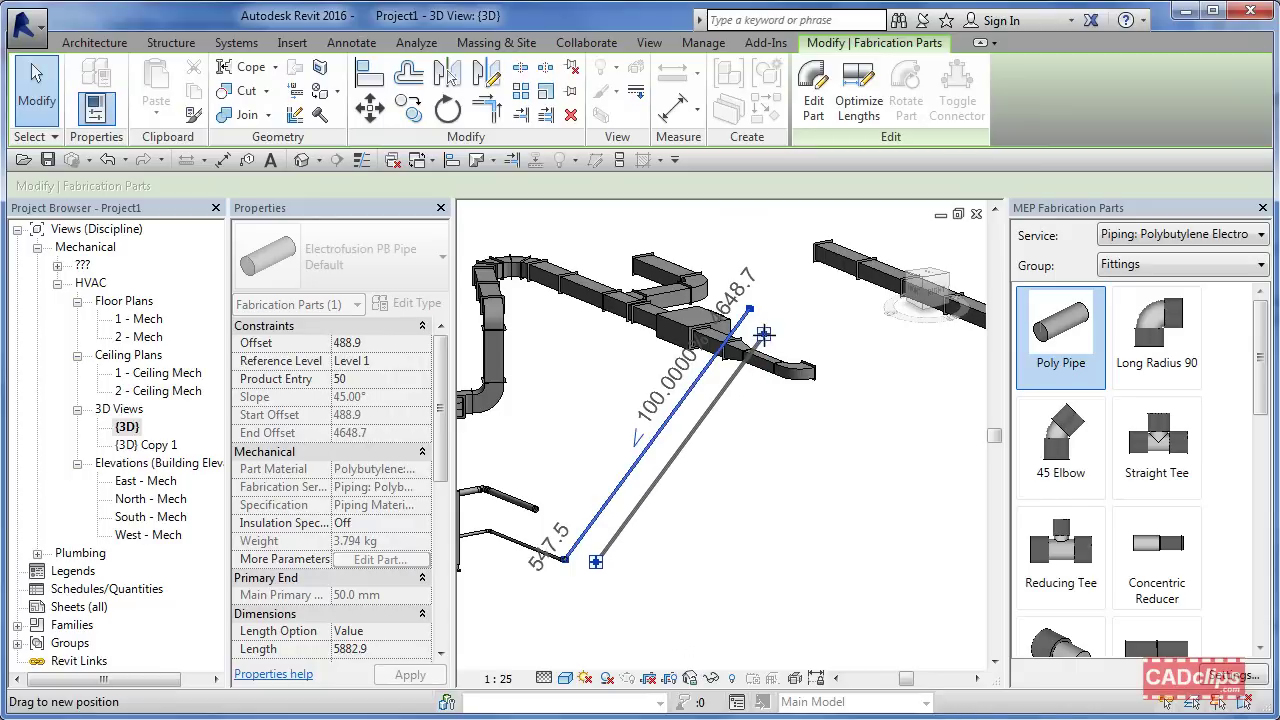
key("Escape")
left_click(757, 313)
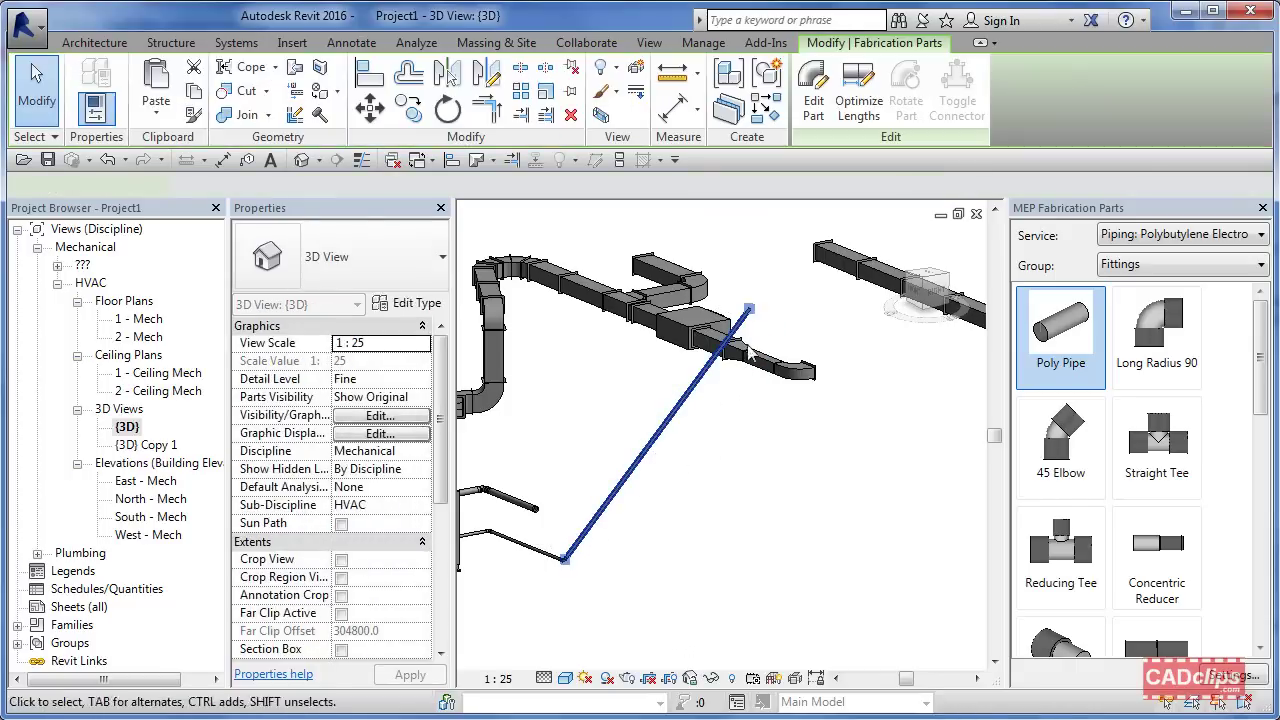
left_click_drag(752, 309, 588, 528)
left_click(632, 613)
scroll(534, 563, "up", 2)
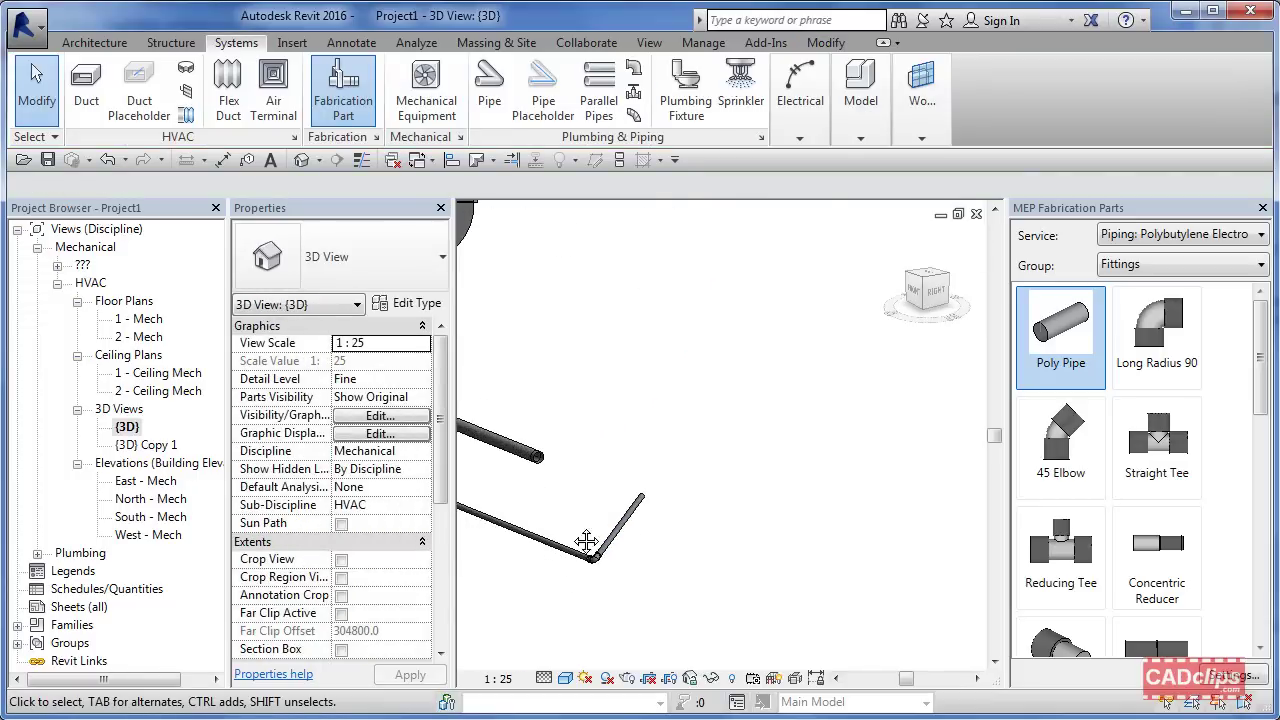
- Stretch the 110 mm Round Pipe 1 Seam at 1419 offset much further outward
scroll(586, 543, "up", 2)
left_click(695, 479)
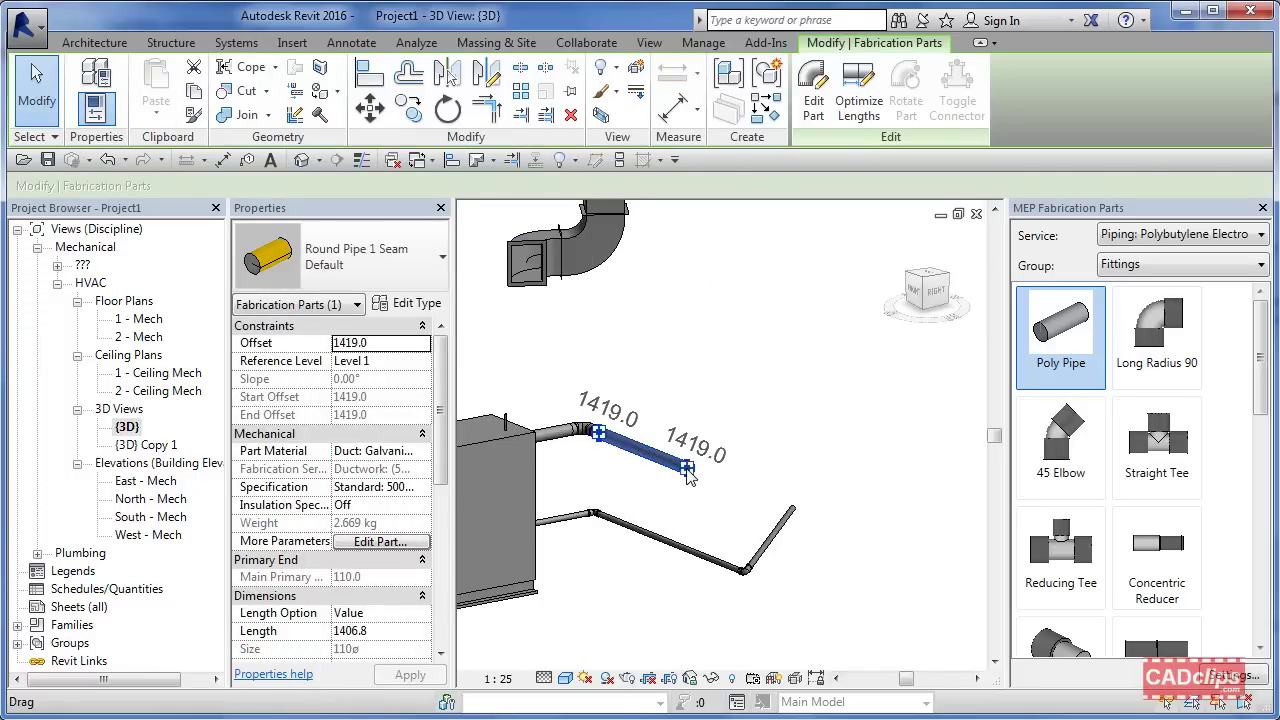
left_click_drag(688, 477, 760, 452)
left_click(740, 545)
left_click(680, 510)
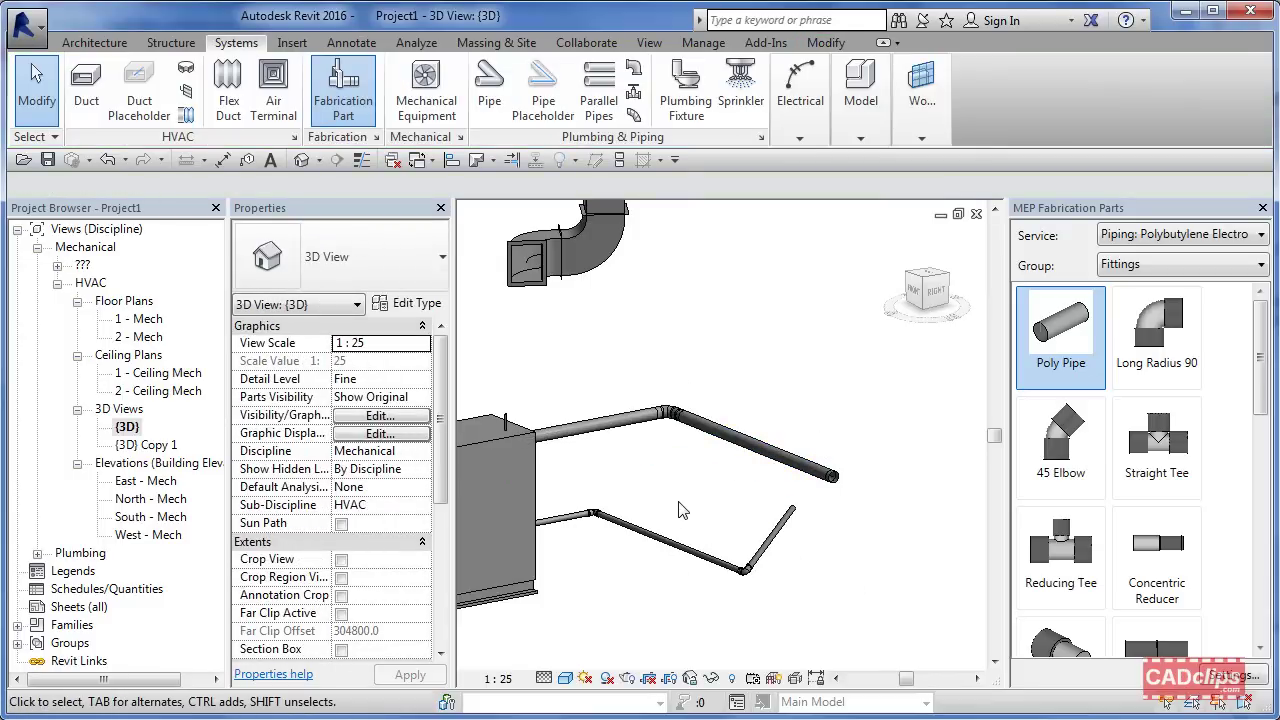
middle_click_drag(691, 490, 791, 620)
left_click(640, 390)
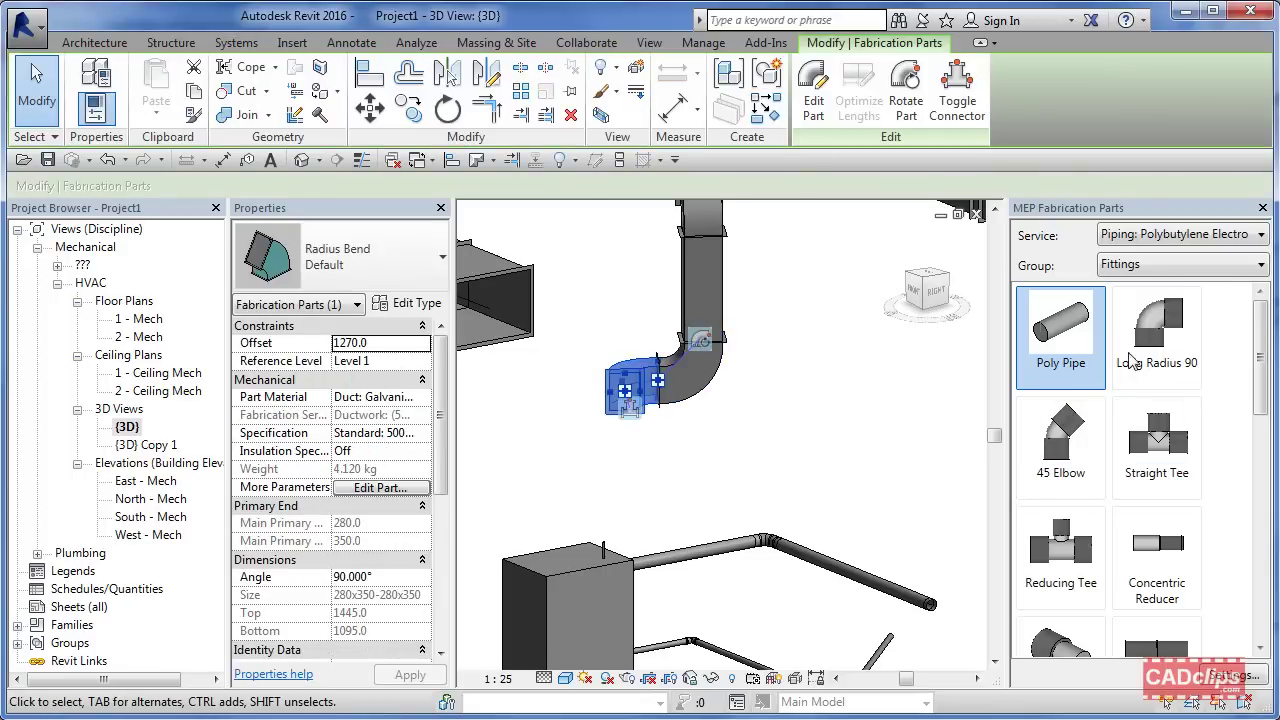
- Set the fabrication palette service to Ductwork: (500PA) and browse its Rect fittings
left_click(1190, 238)
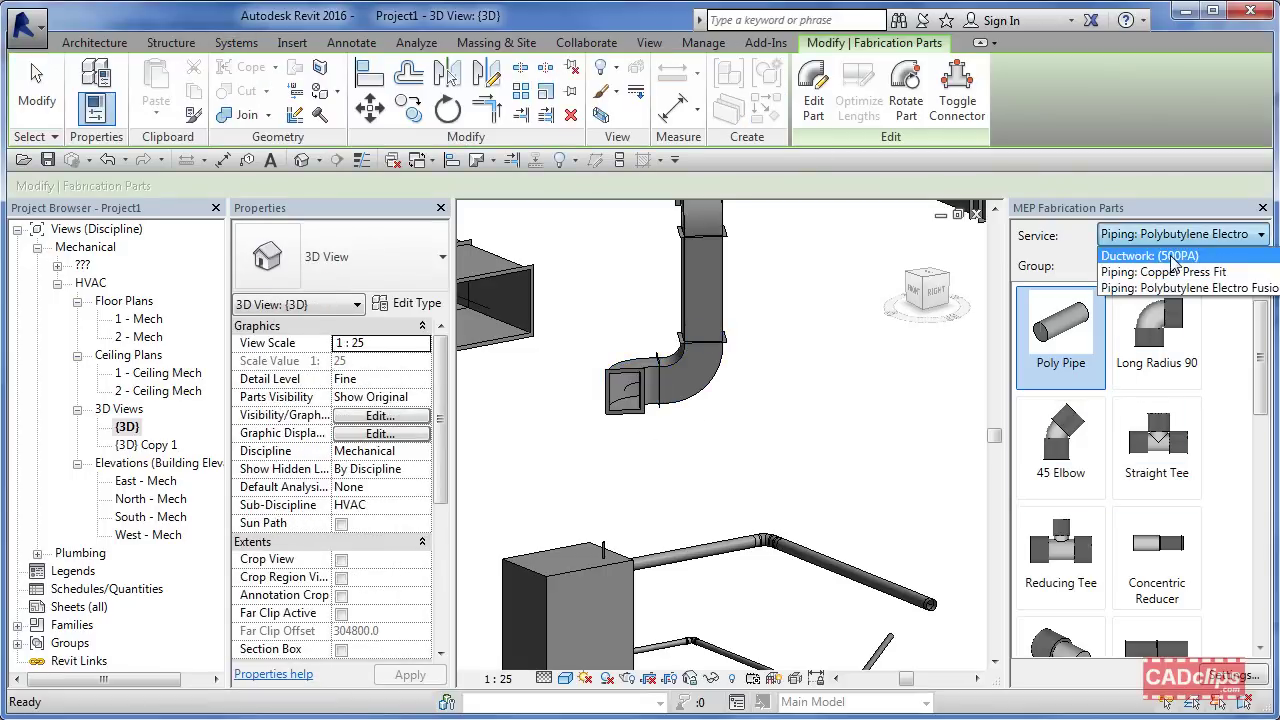
left_click(1160, 256)
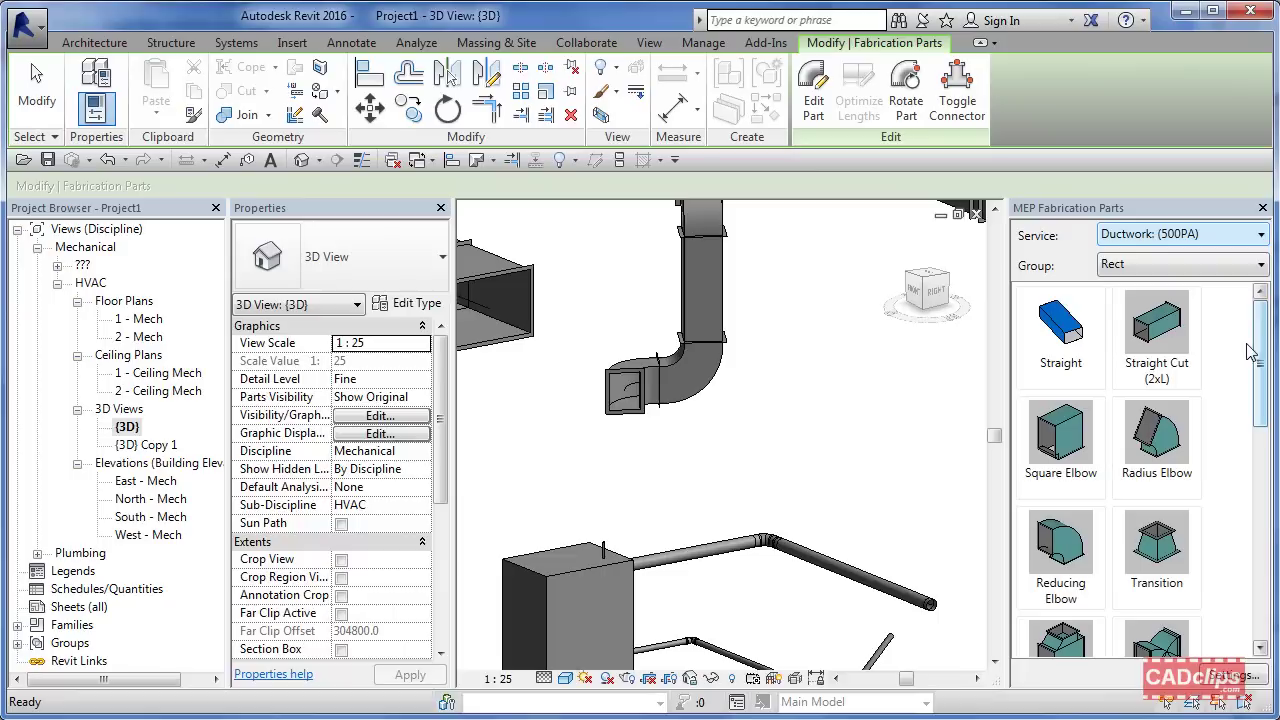
left_click_drag(1263, 409, 1265, 539)
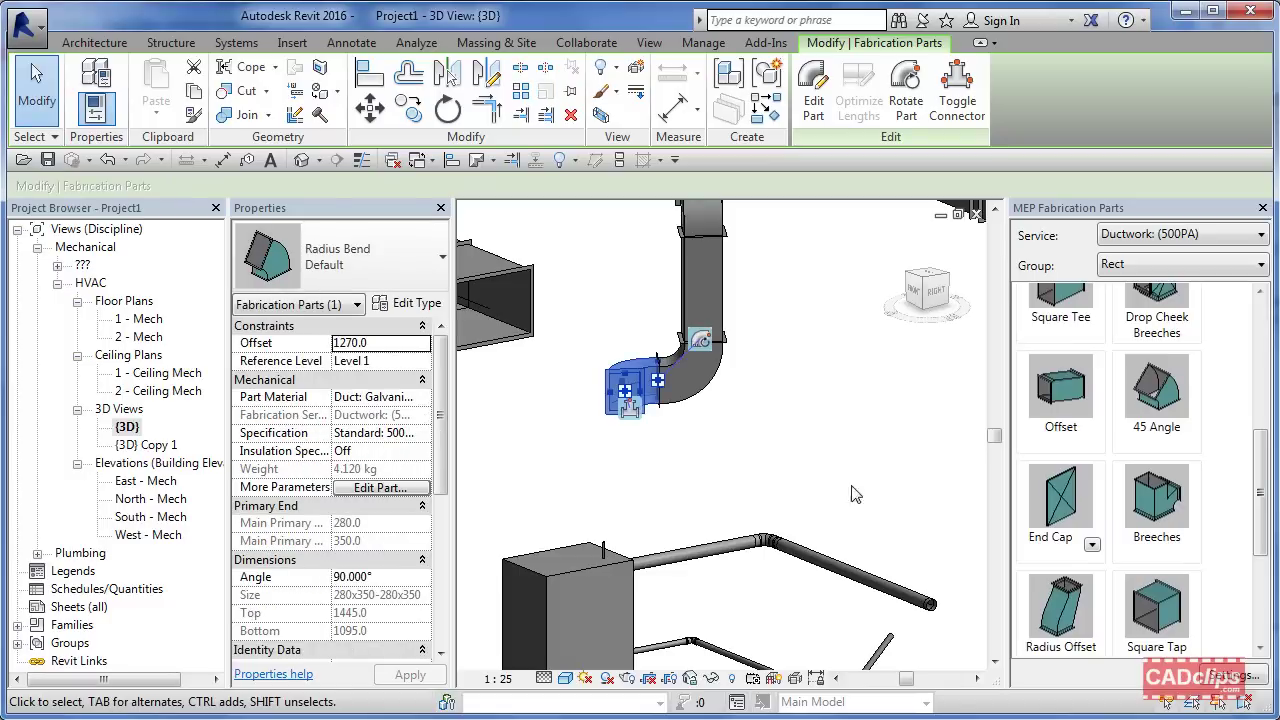
- Zoom, pan and orbit to a side view of the rectangular duct run, then crossing-select all its parts
left_click(760, 430)
scroll(789, 434, "down", 5)
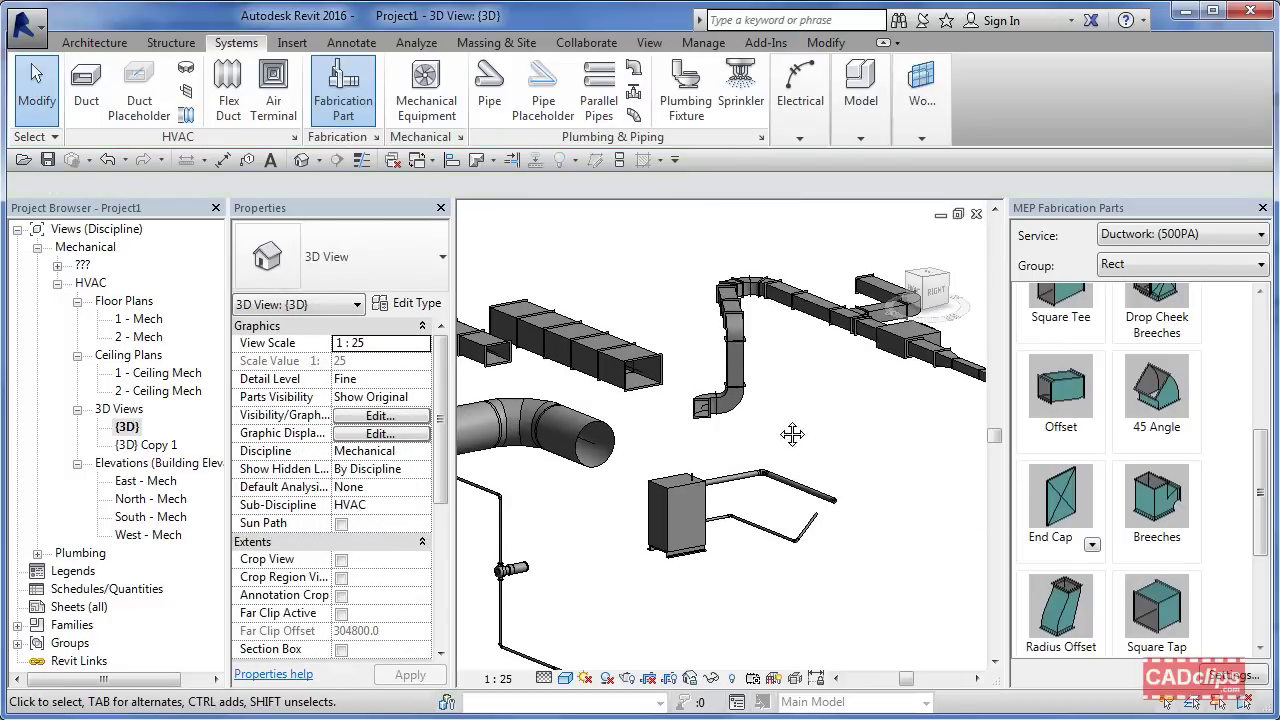
middle_click_drag(833, 413, 917, 531)
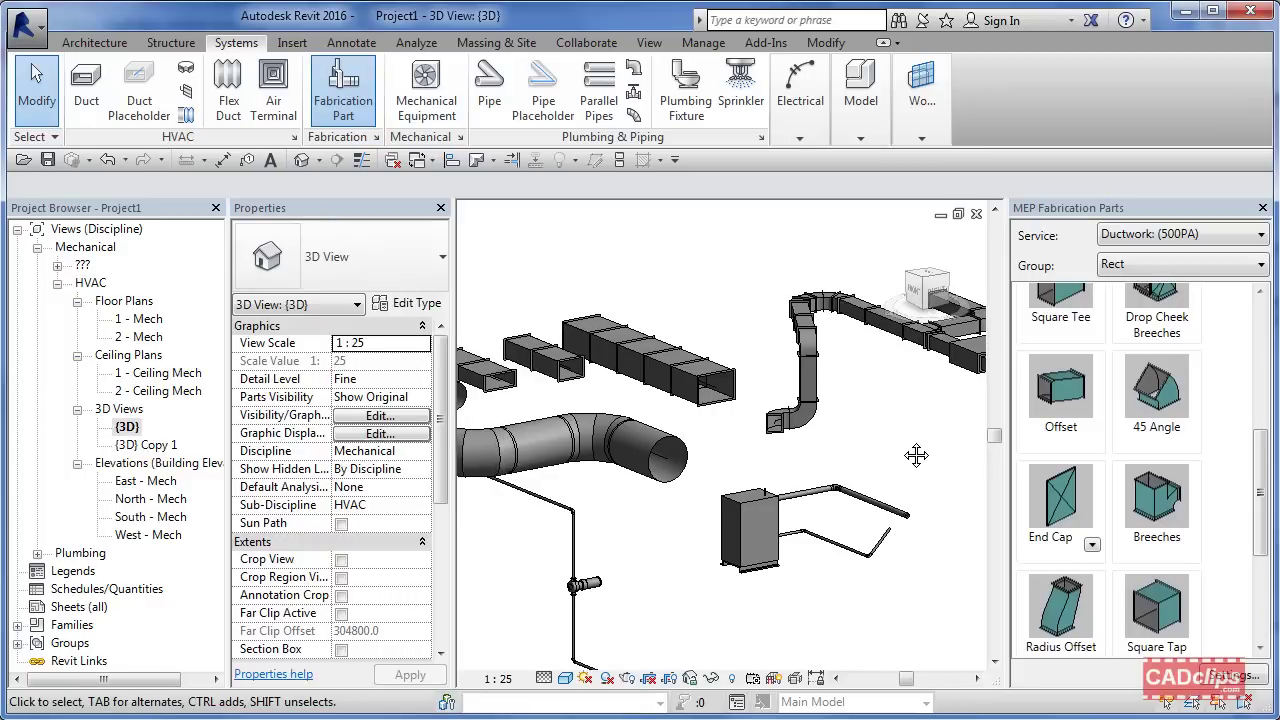
scroll(917, 531, "down", 3)
scroll(753, 457, "down", 5)
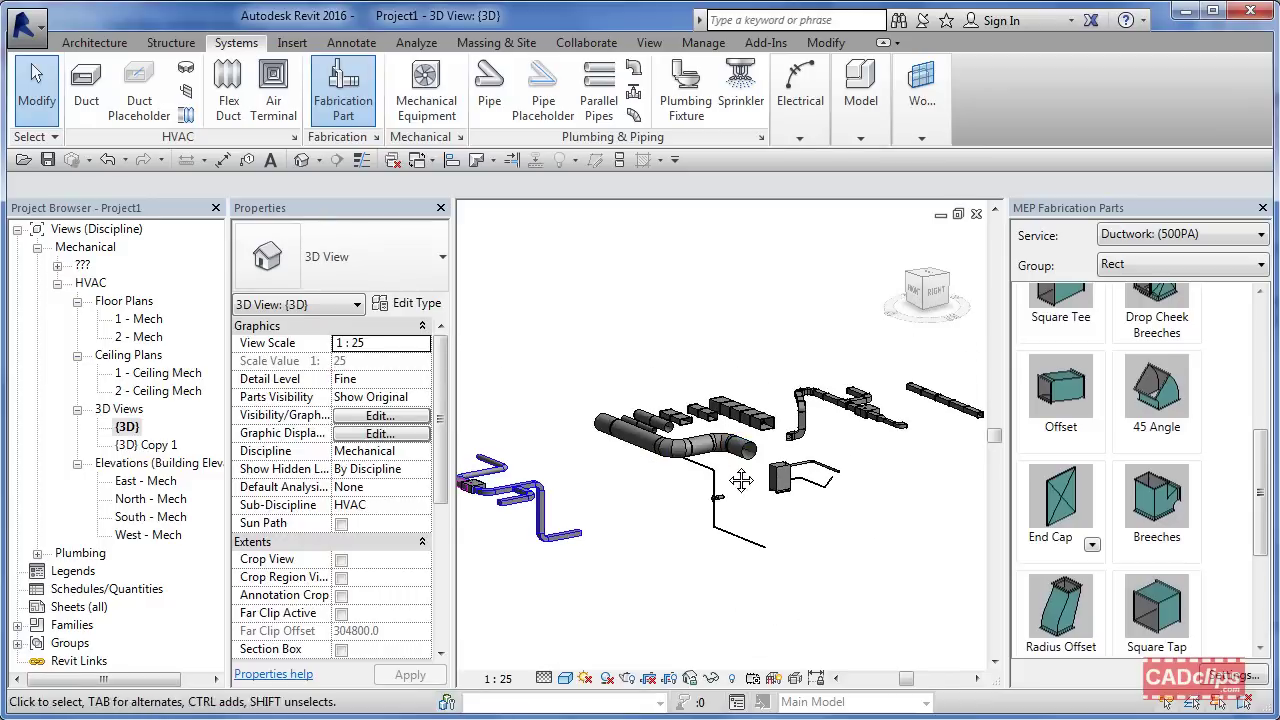
scroll(596, 474, "up", 2)
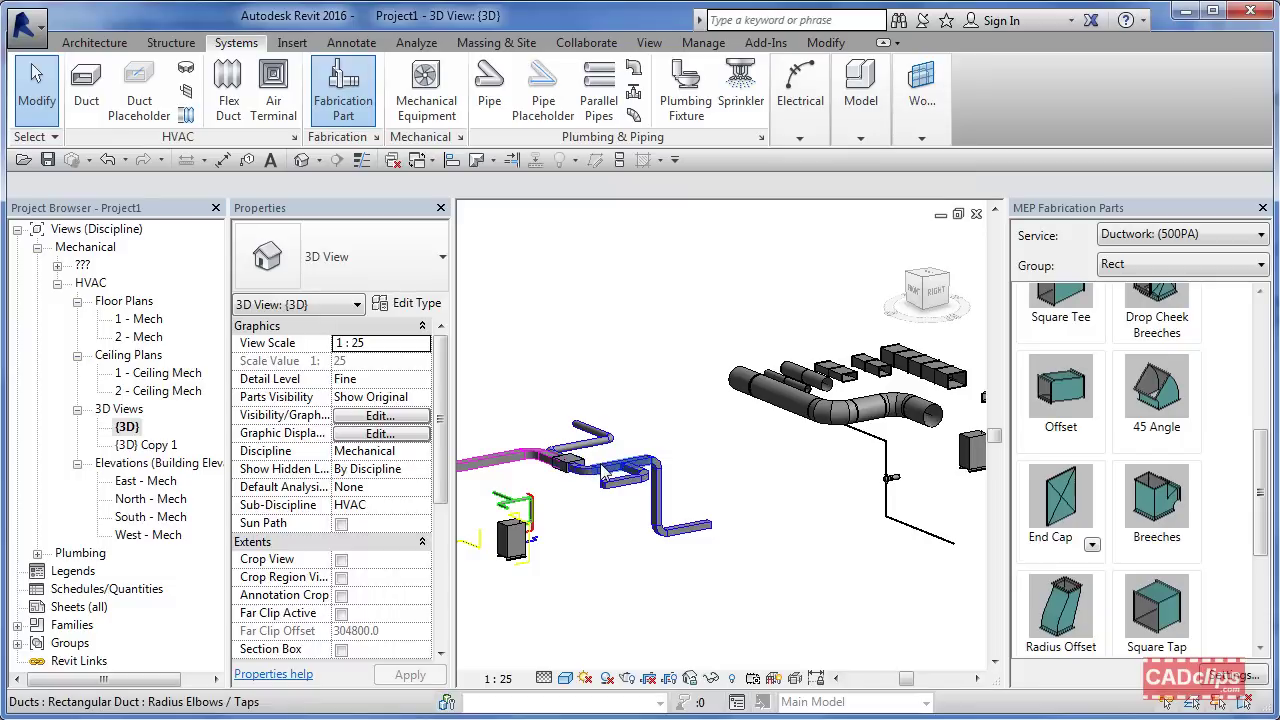
scroll(598, 490, "down", 3)
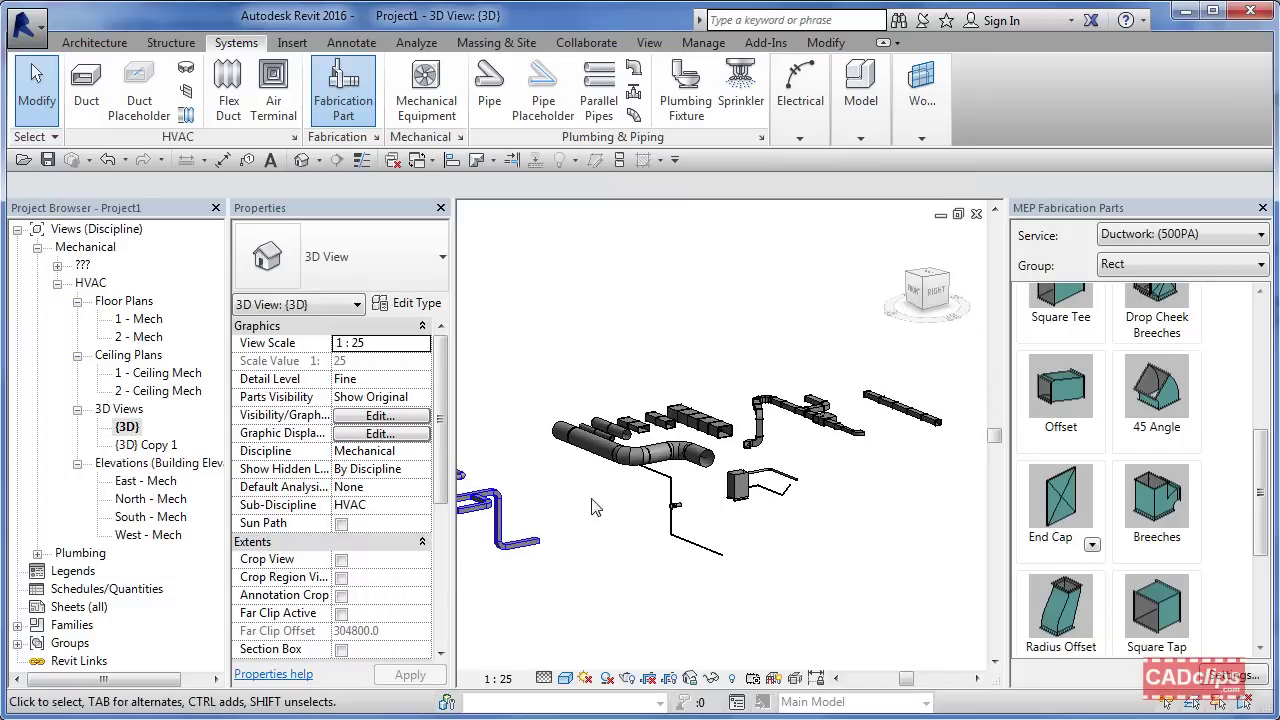
scroll(845, 457, "up", 3)
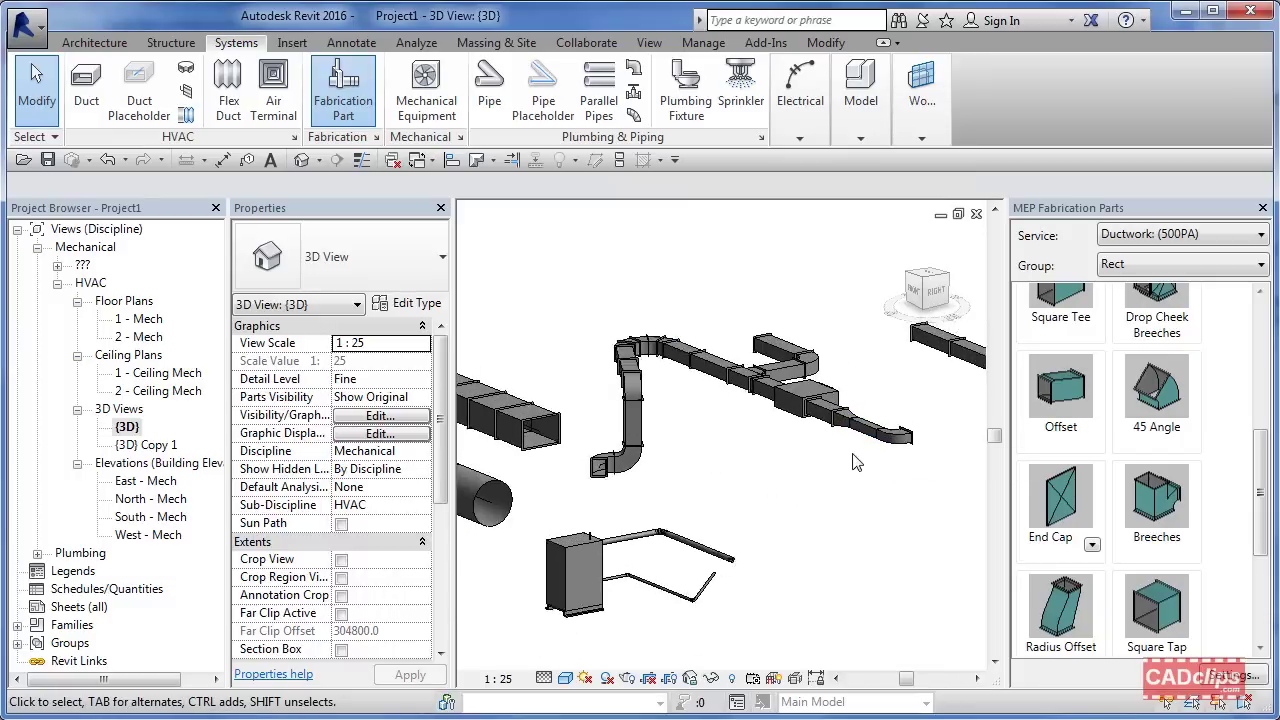
middle_click_drag(863, 521, 804, 550, "shift")
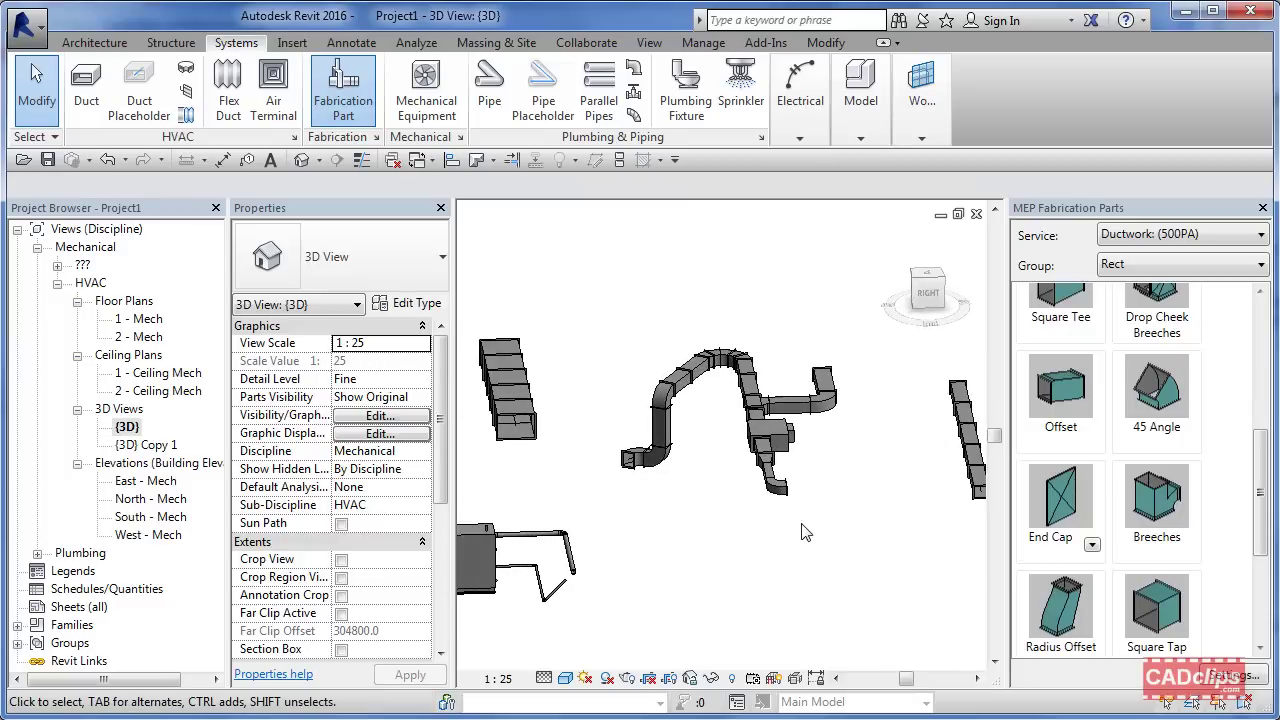
left_click_drag(840, 305, 621, 533)
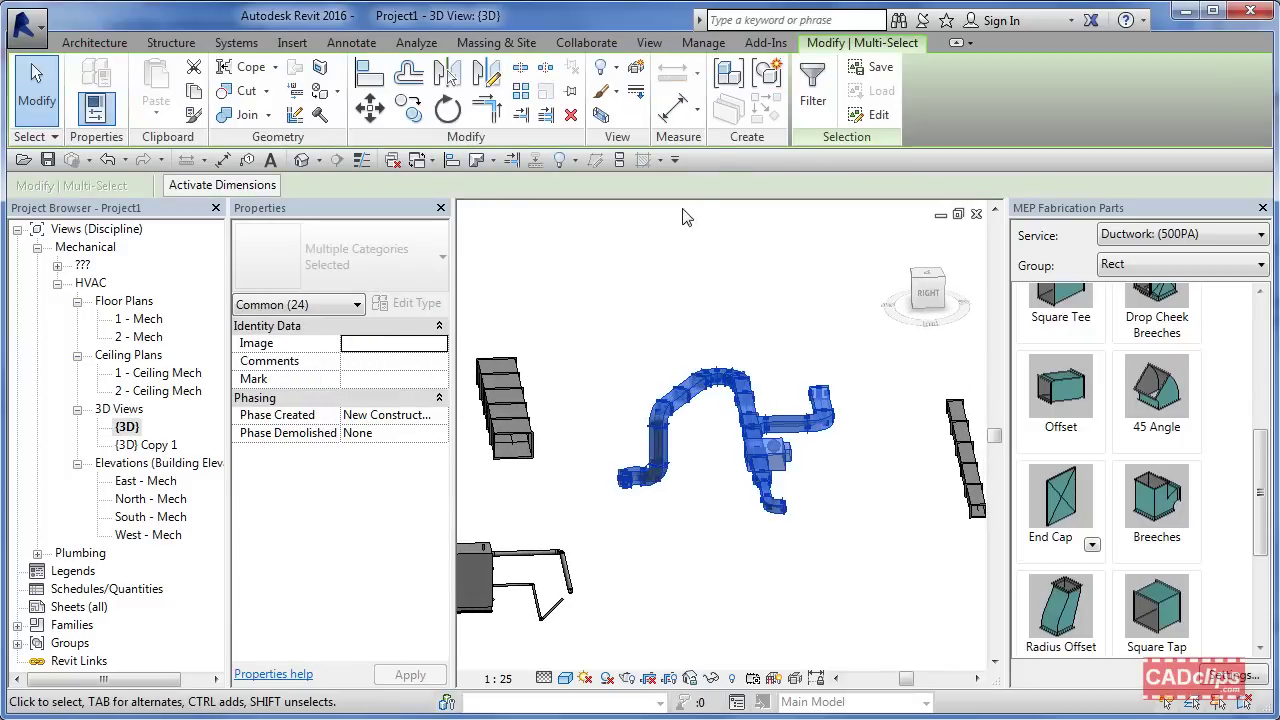
- Create an assembly from the 24 selected duct parts, keeping the name Fabrication Parts 003
left_click(733, 78)
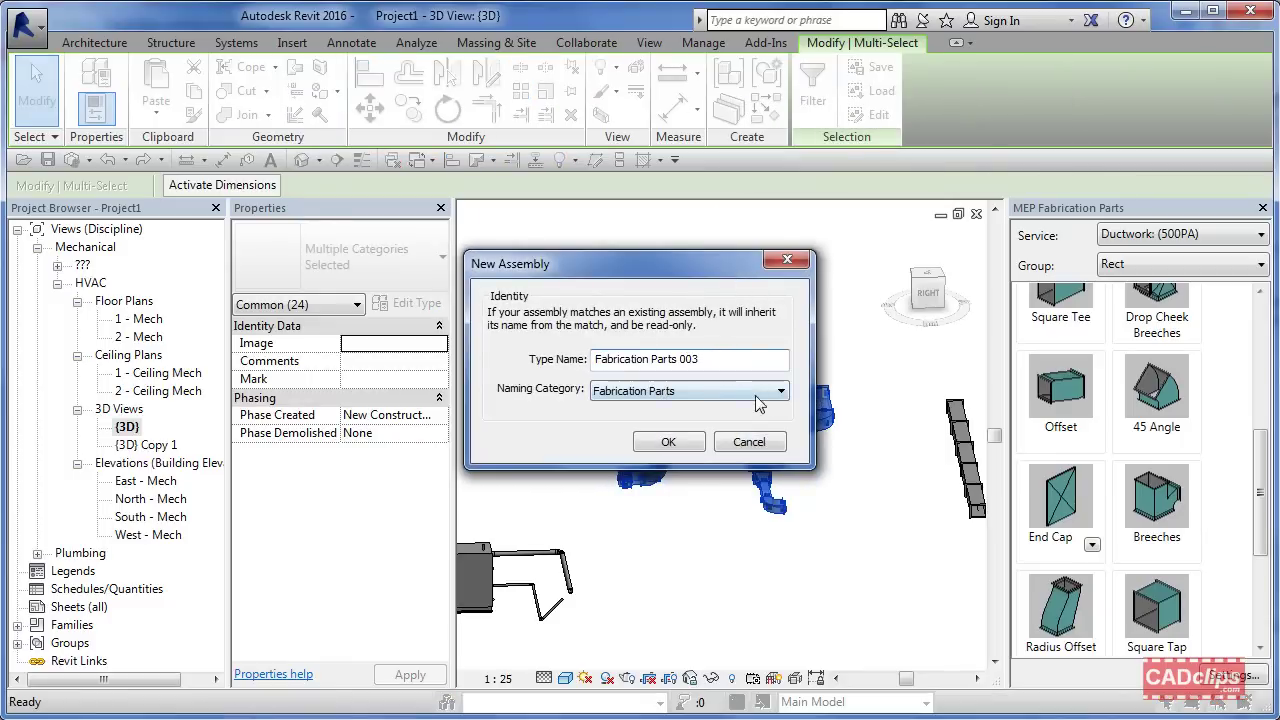
left_click(668, 441)
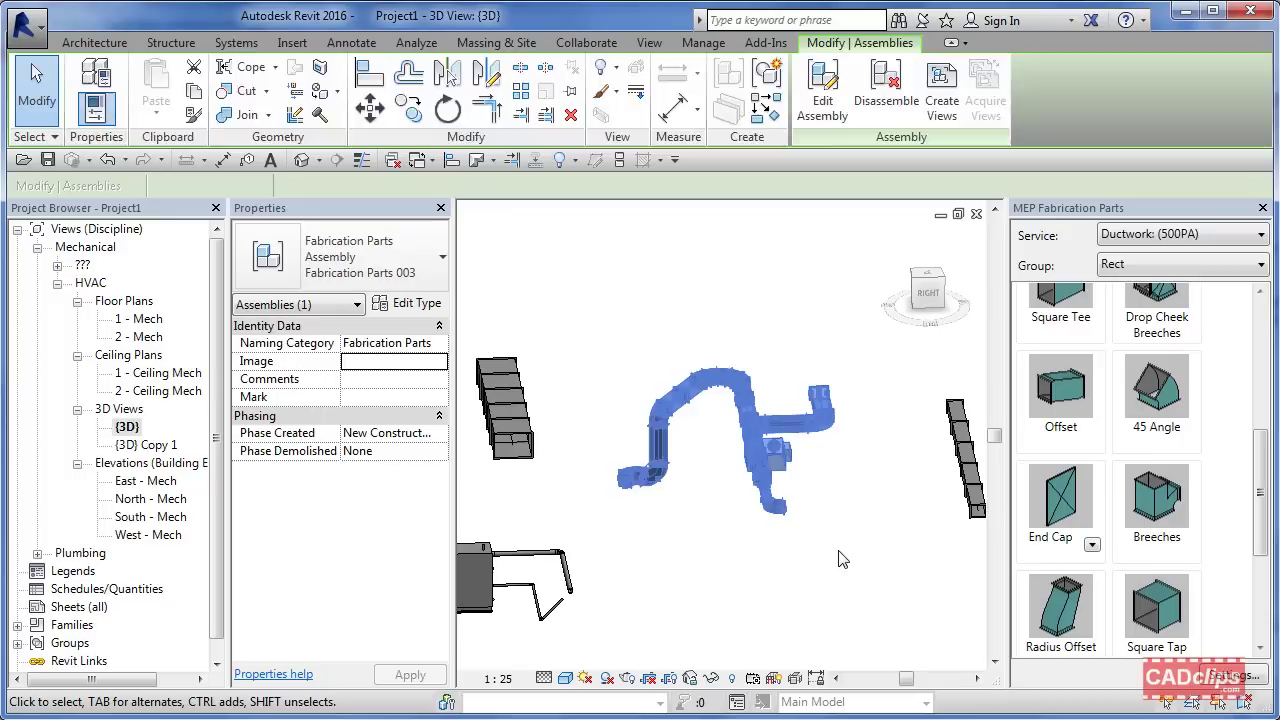
left_click(840, 558)
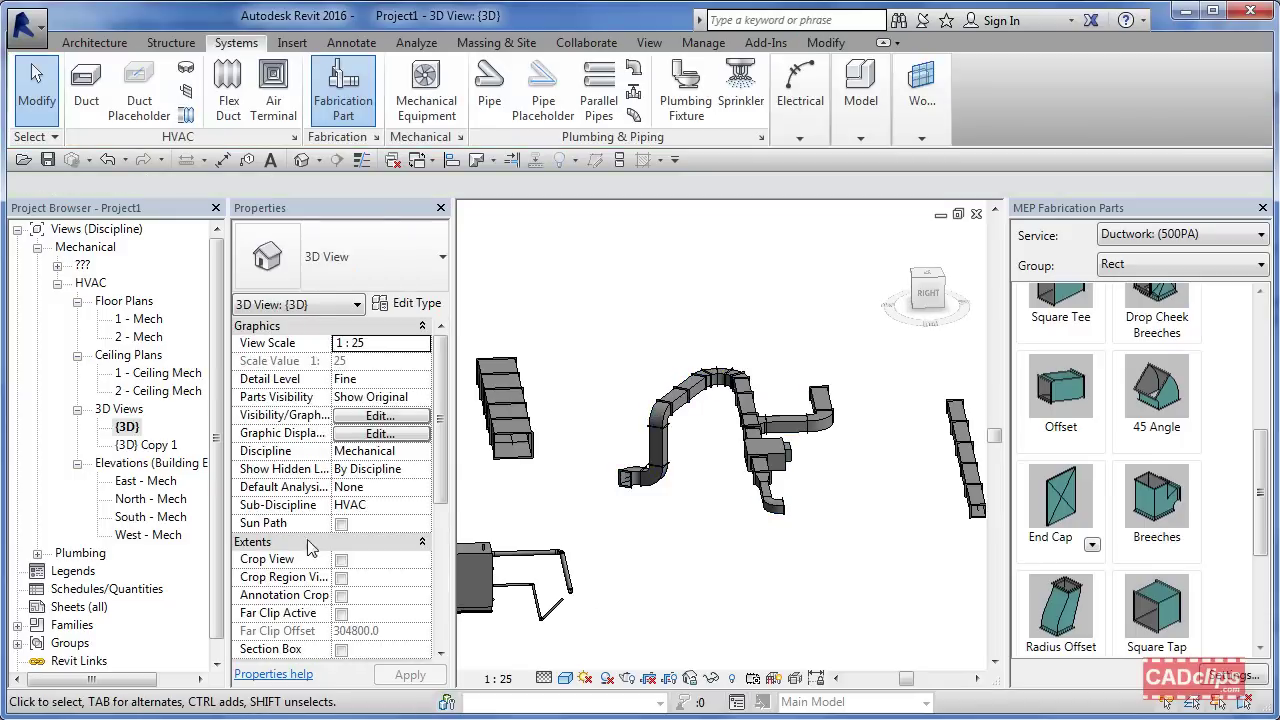
- Expand Assemblies in the Project Browser and open Create Assembly Views for Fabrication Parts 003
left_click_drag(217, 557, 220, 614)
left_click(17, 661)
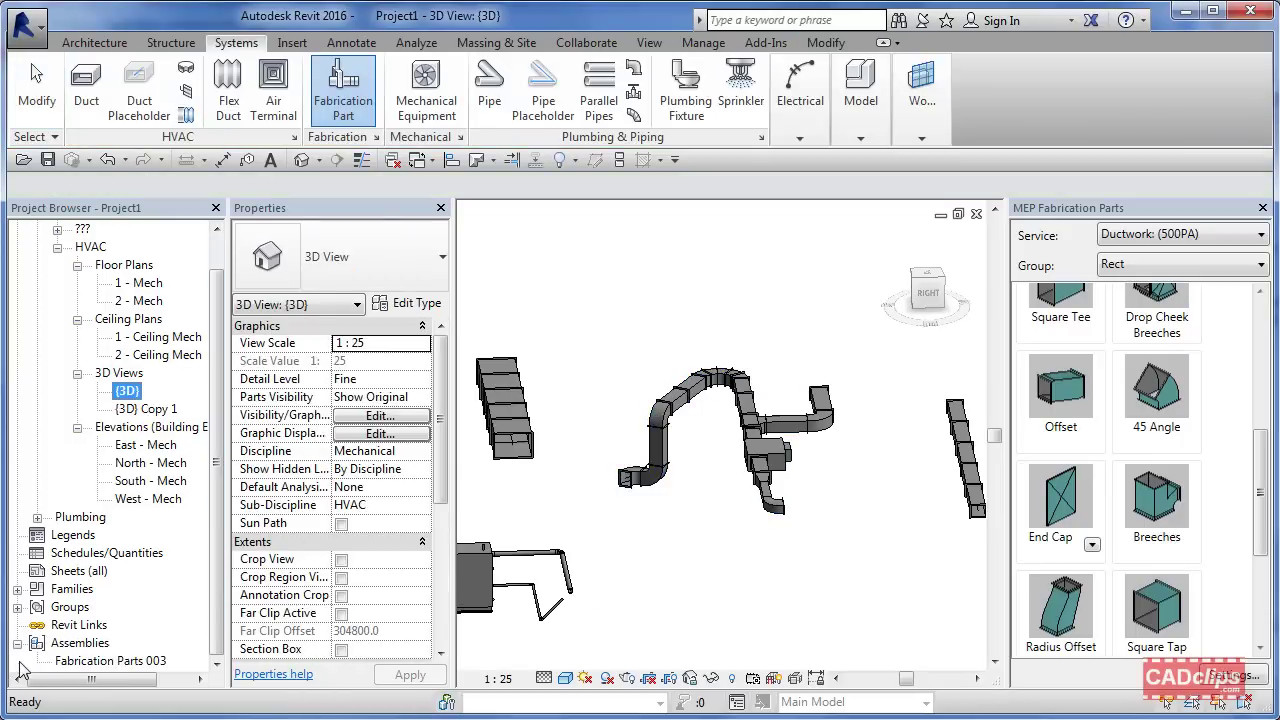
left_click(120, 661)
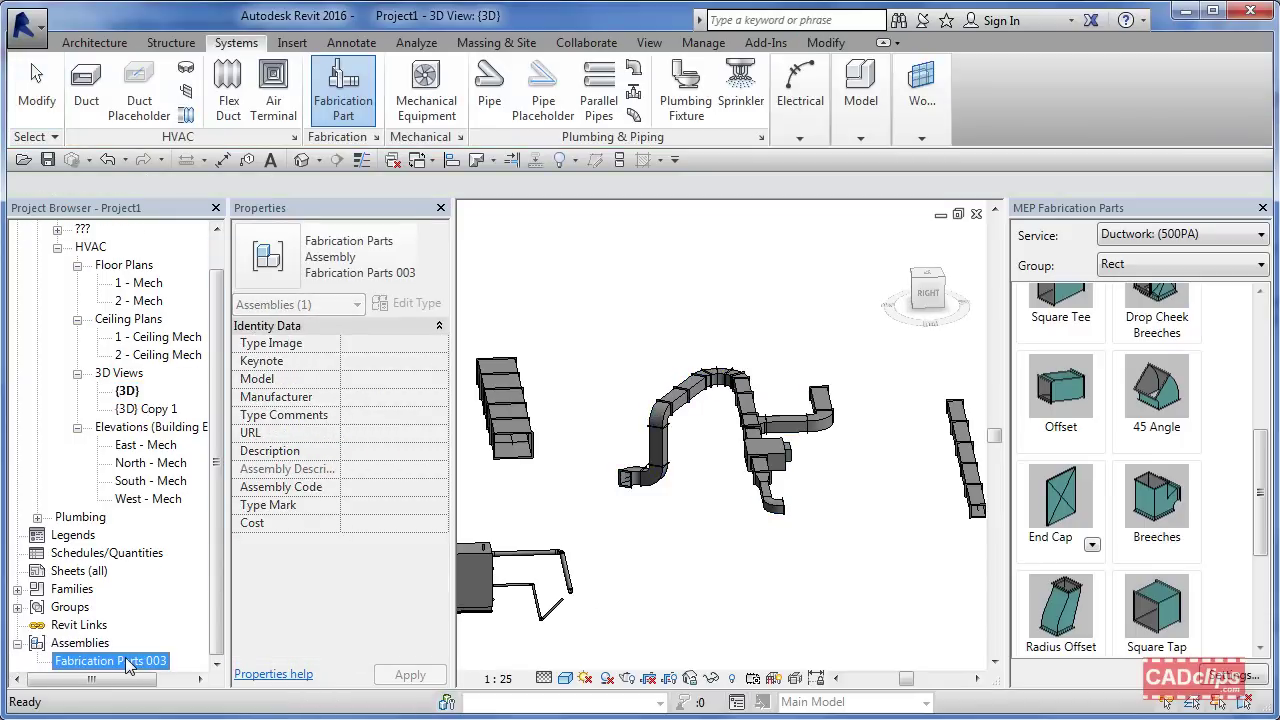
right_click(128, 665)
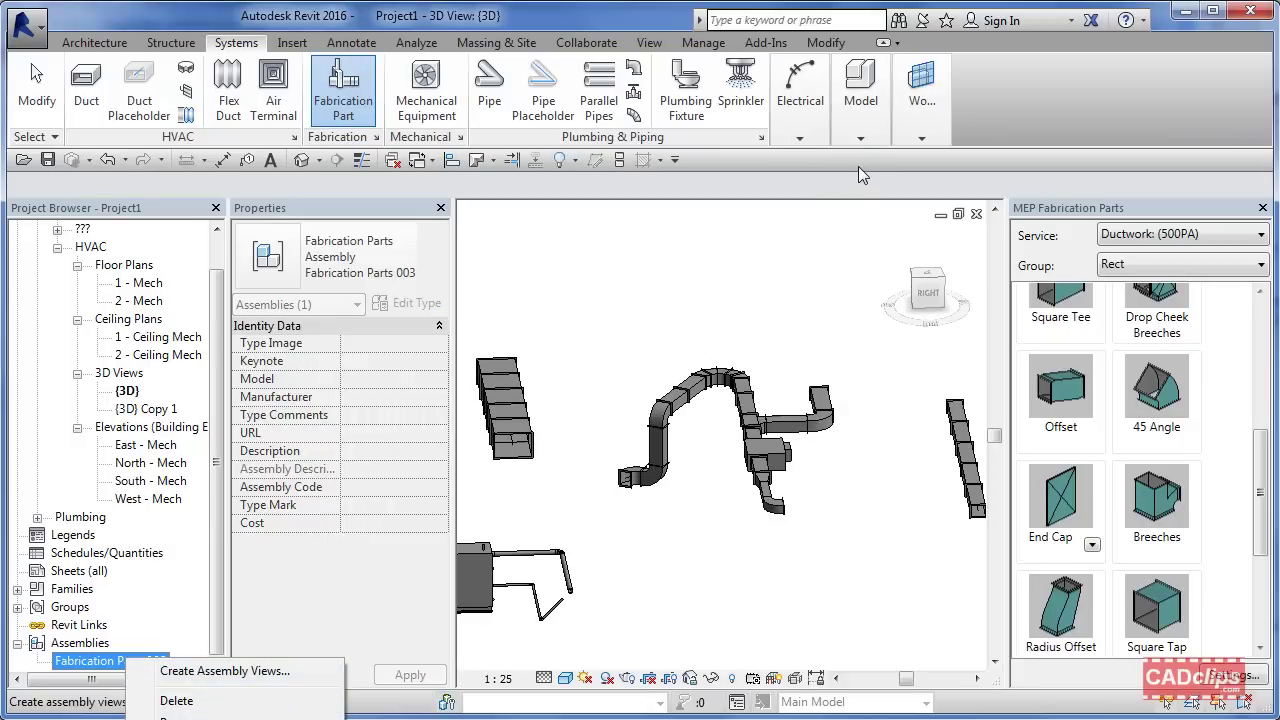
left_click(120, 663)
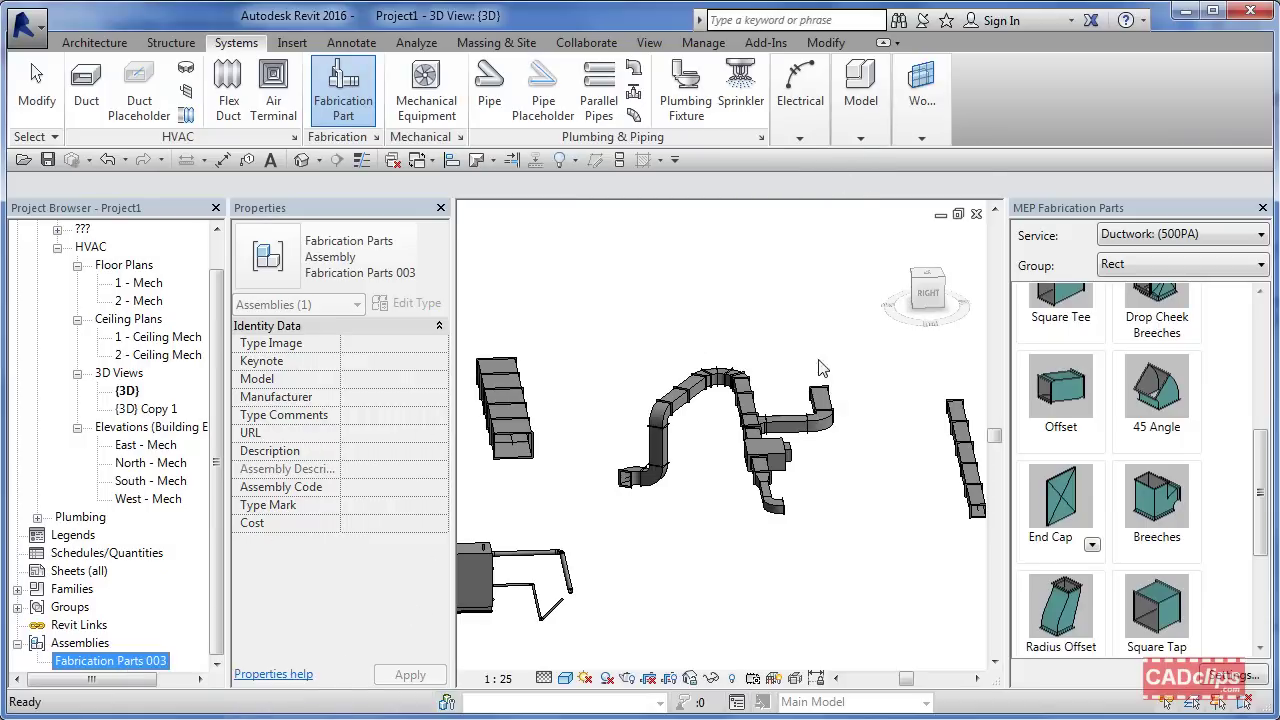
left_click(861, 140)
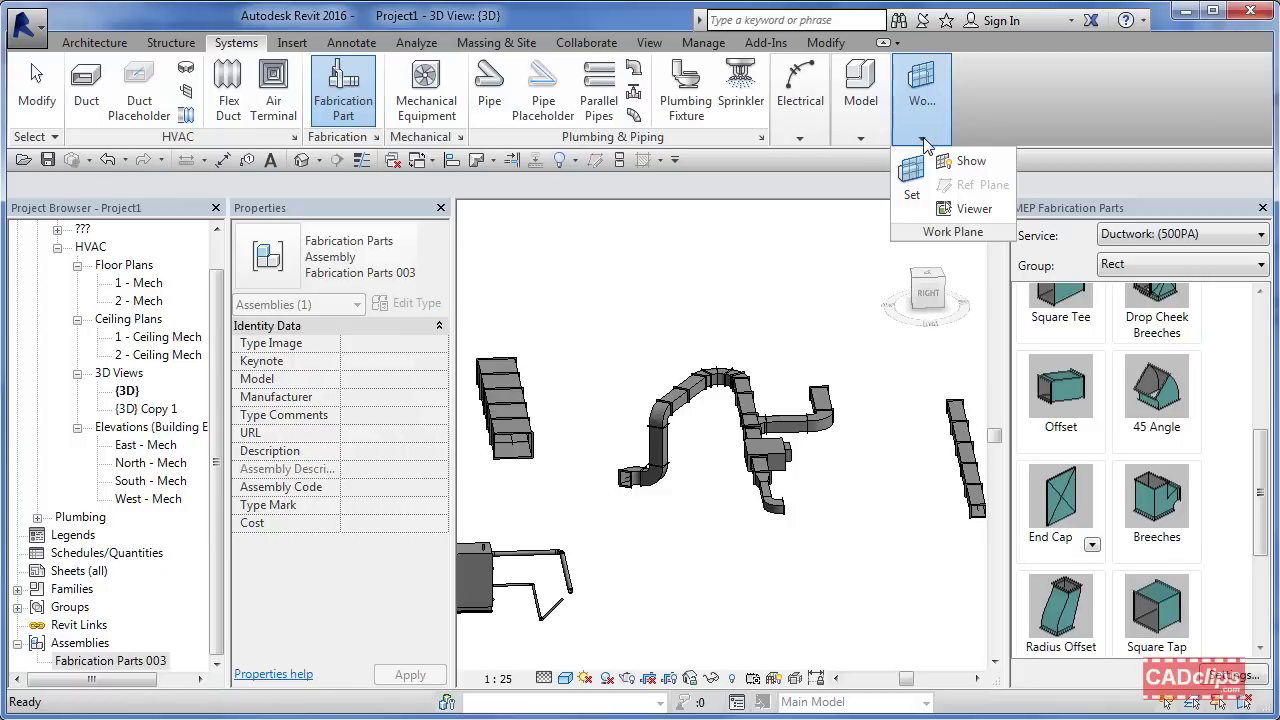
mouse_move(799, 149)
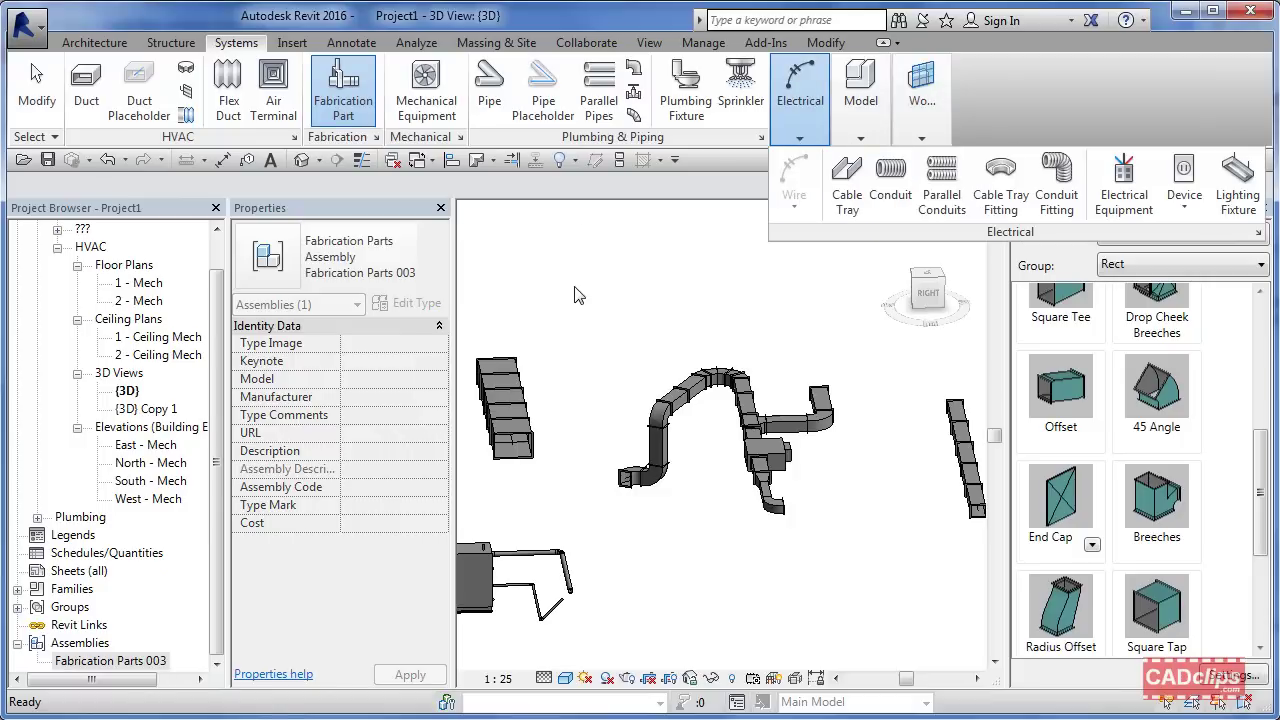
left_click(133, 663)
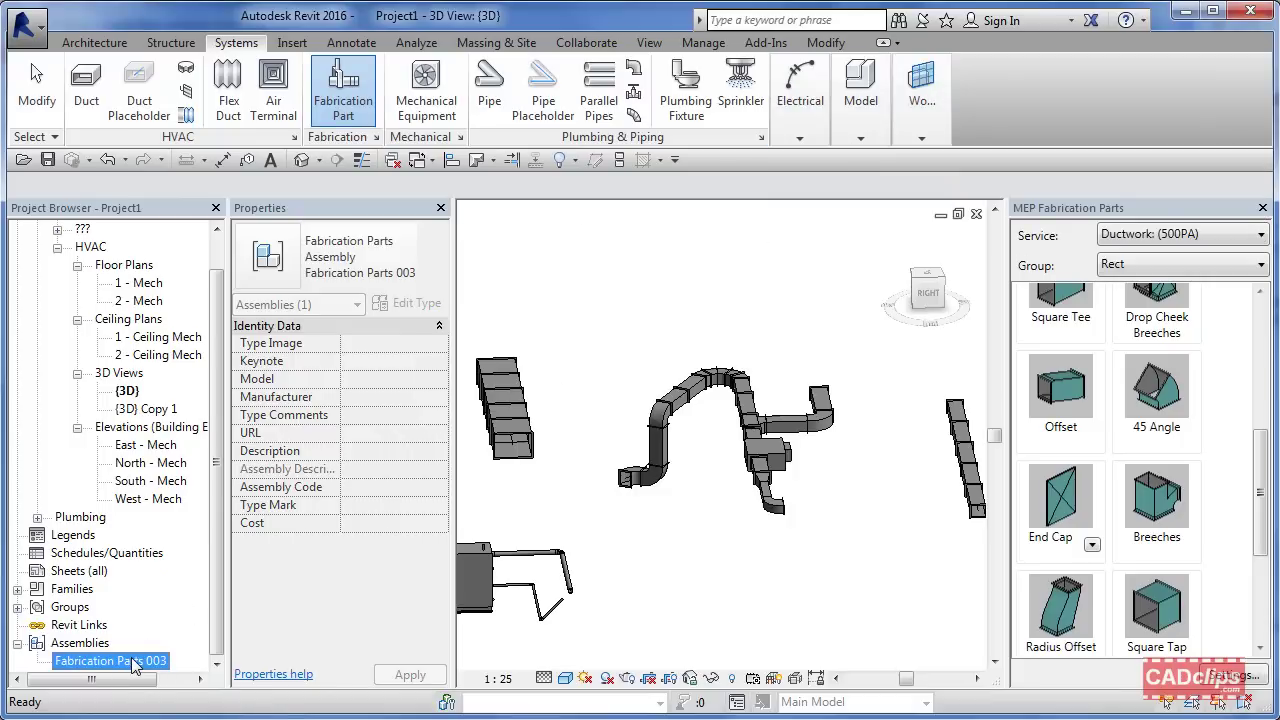
right_click(133, 664)
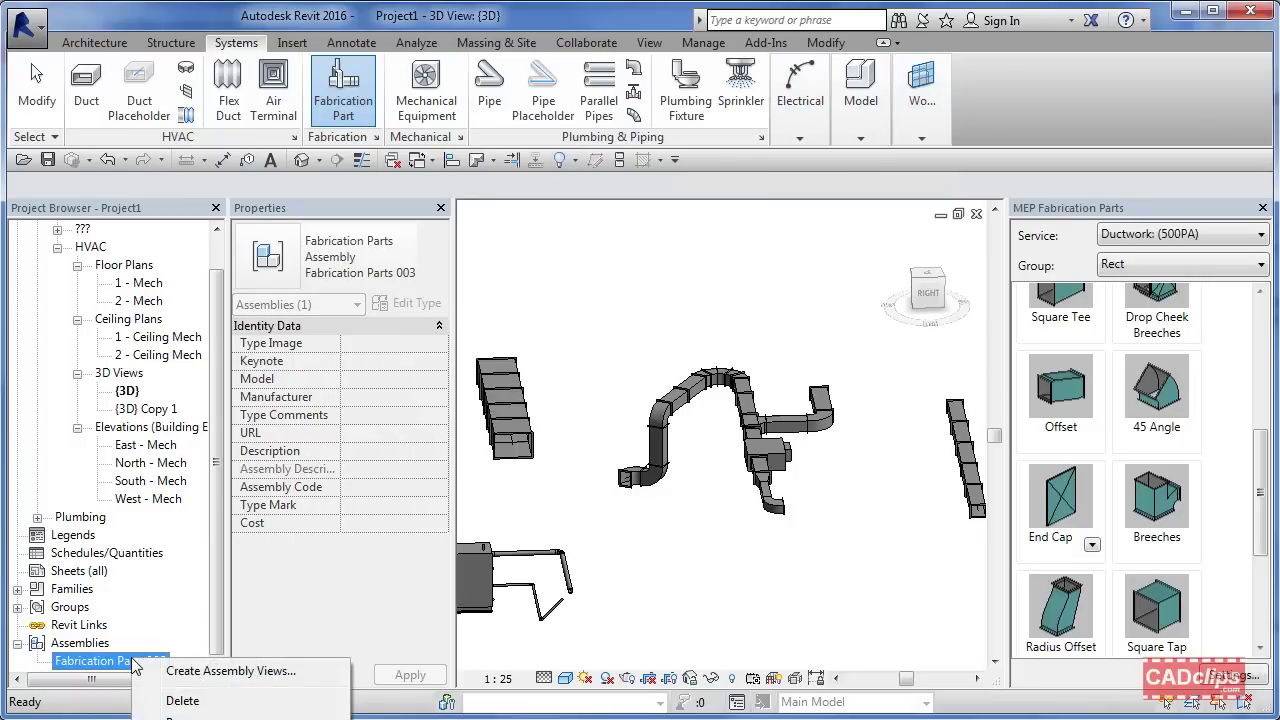
left_click(221, 674)
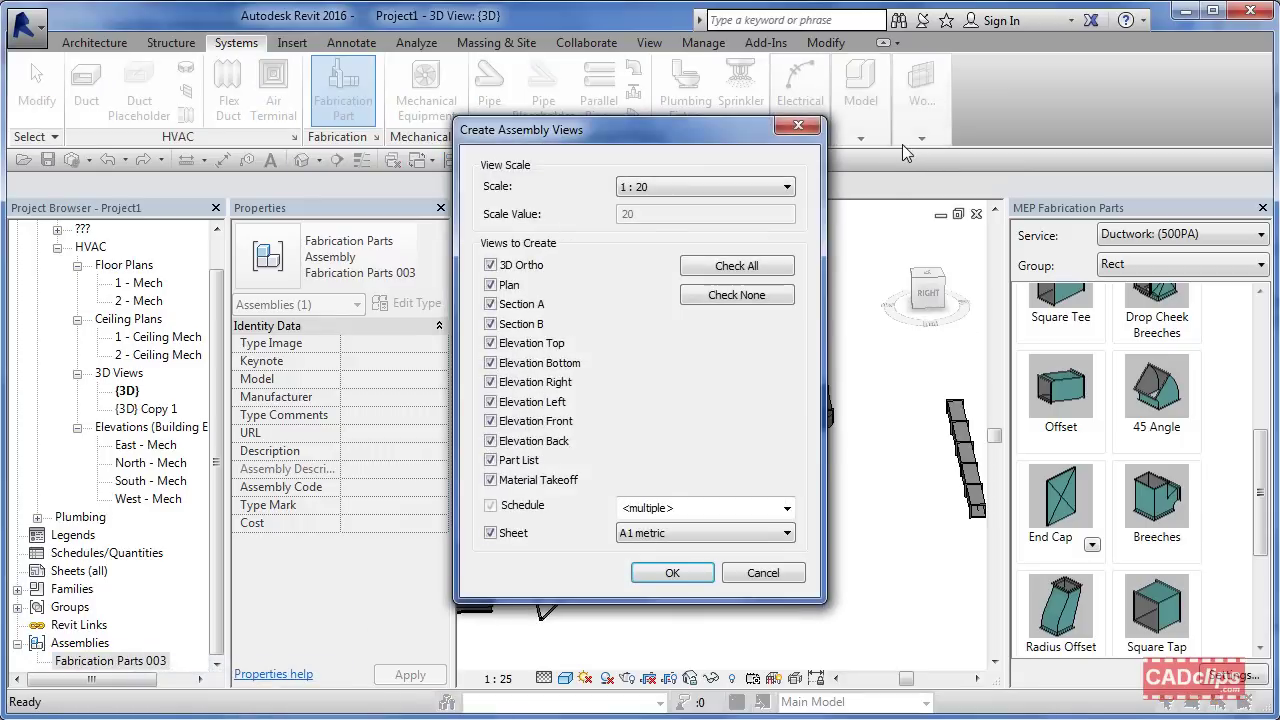
- Keep all views at 1:20, both schedules and the A1 metric sheet, and confirm creation
left_click(690, 509)
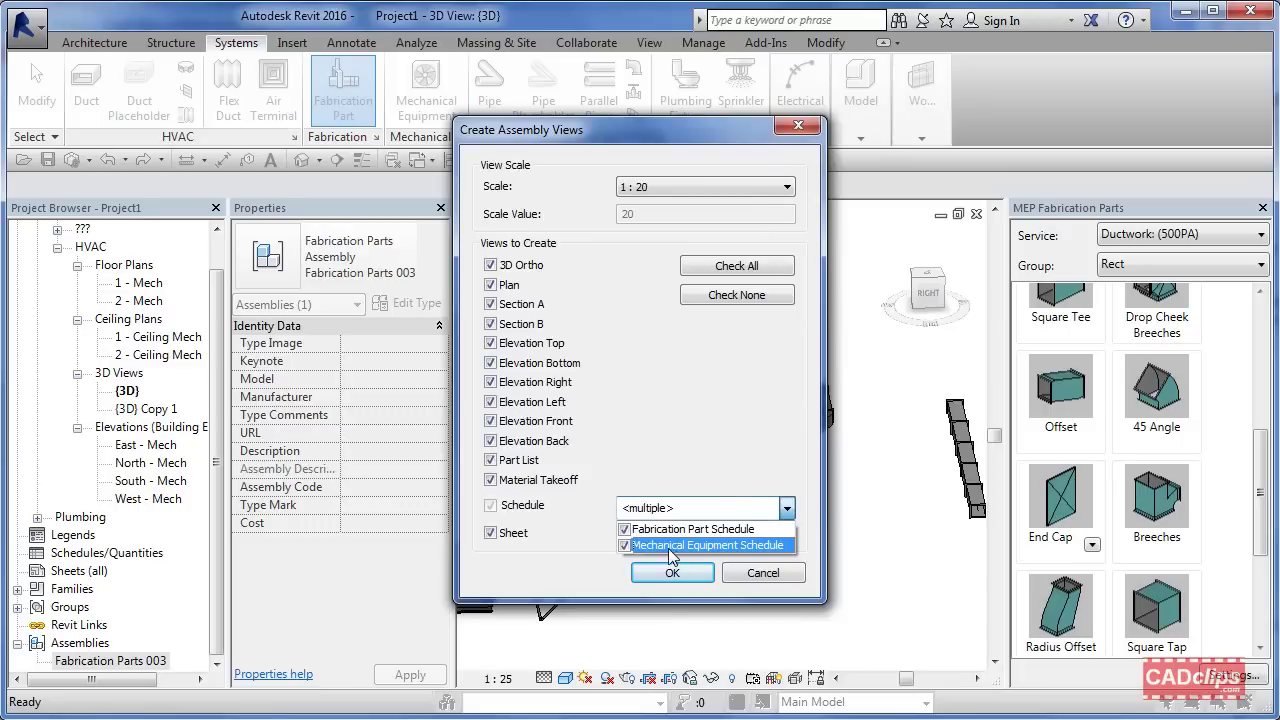
left_click(730, 434)
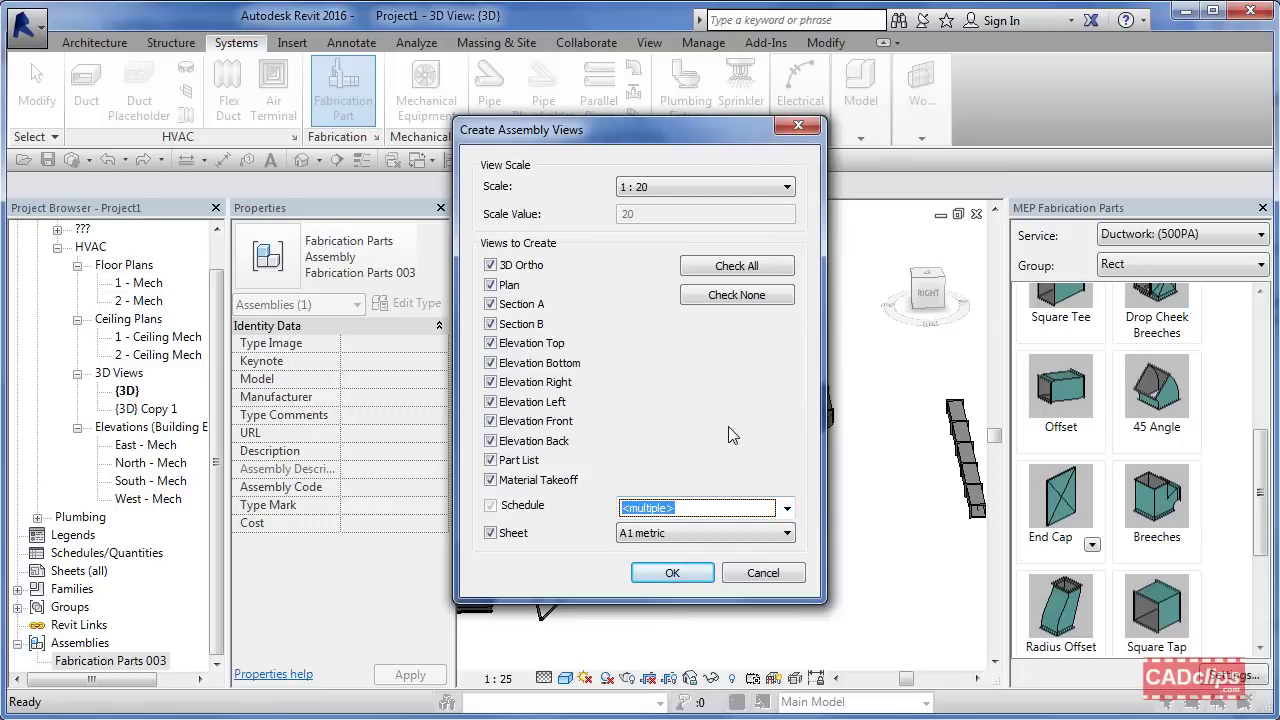
left_click(685, 533)
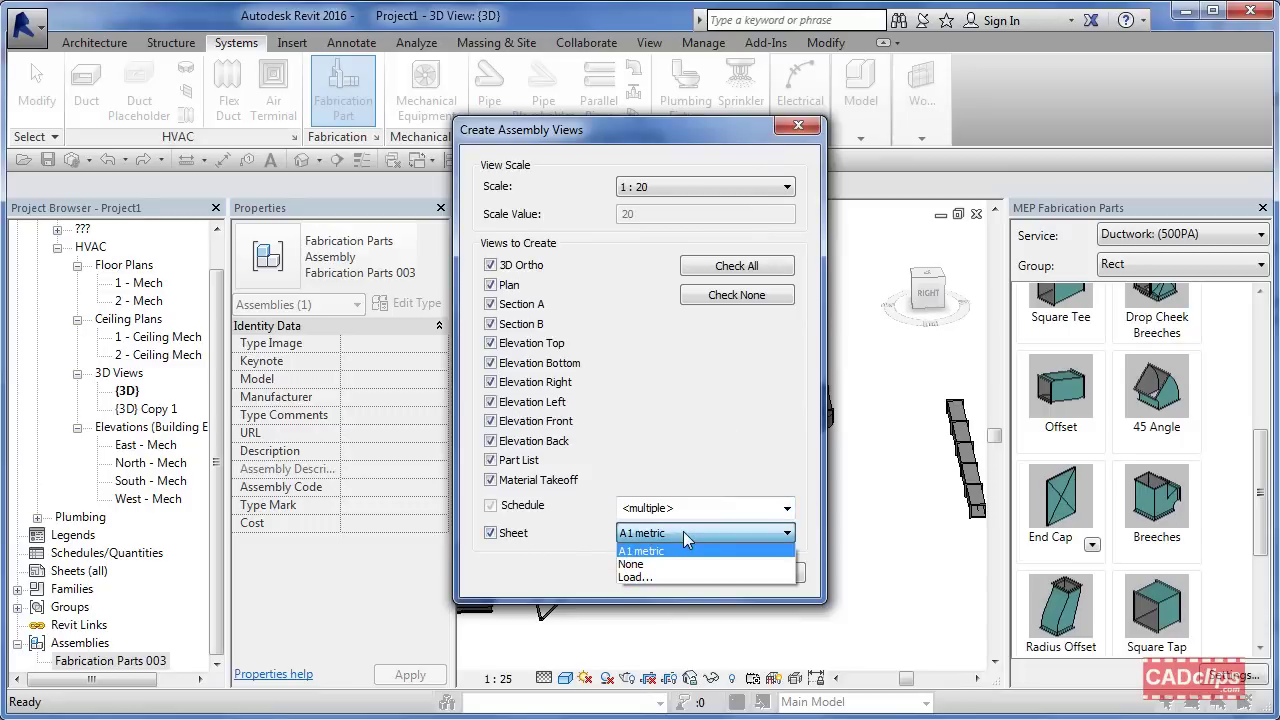
left_click(707, 472)
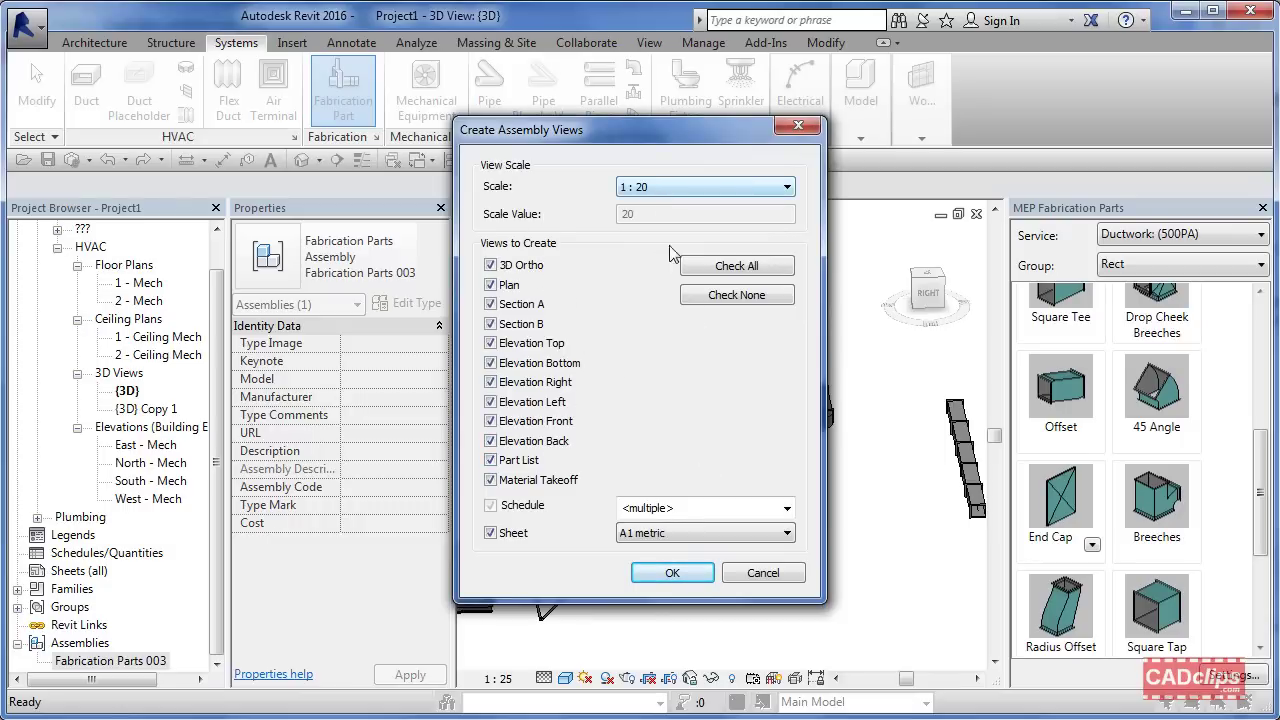
left_click(690, 576)
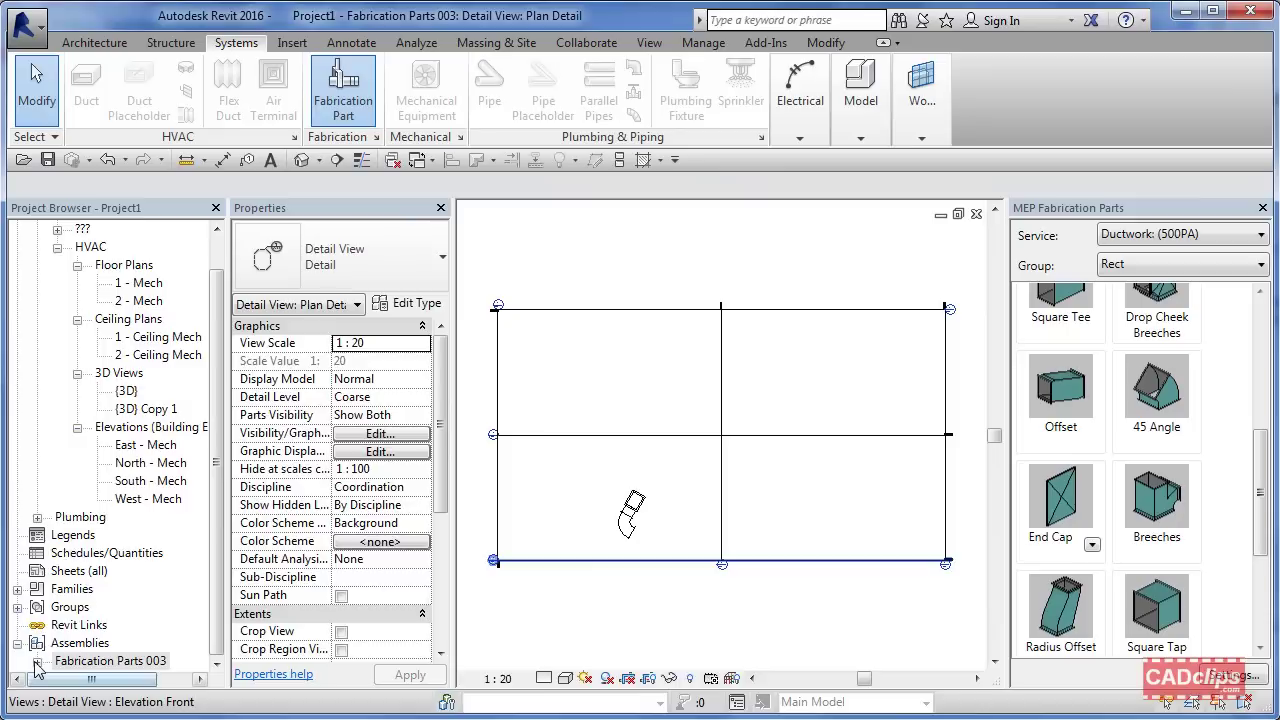
- Open the assembly's Elevation Back and Elevation Right views, then its Material Takeoff schedule
left_click(37, 664)
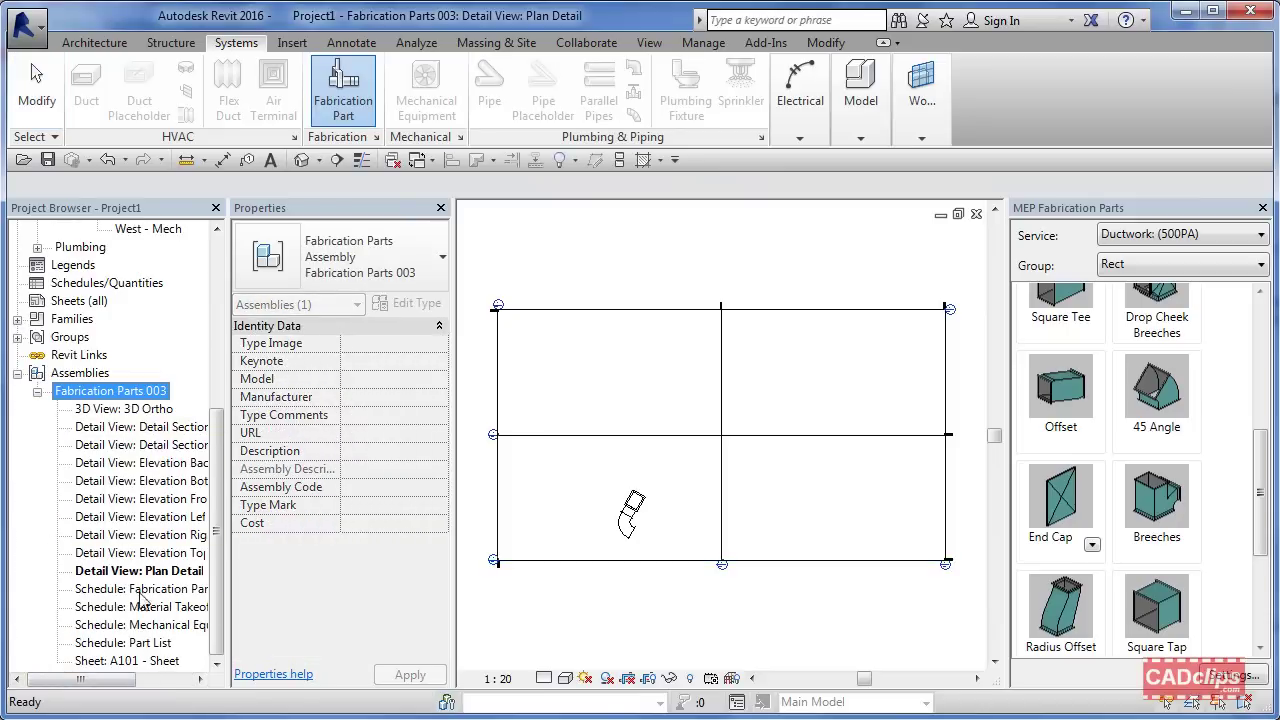
left_click(155, 463)
double_click(155, 463)
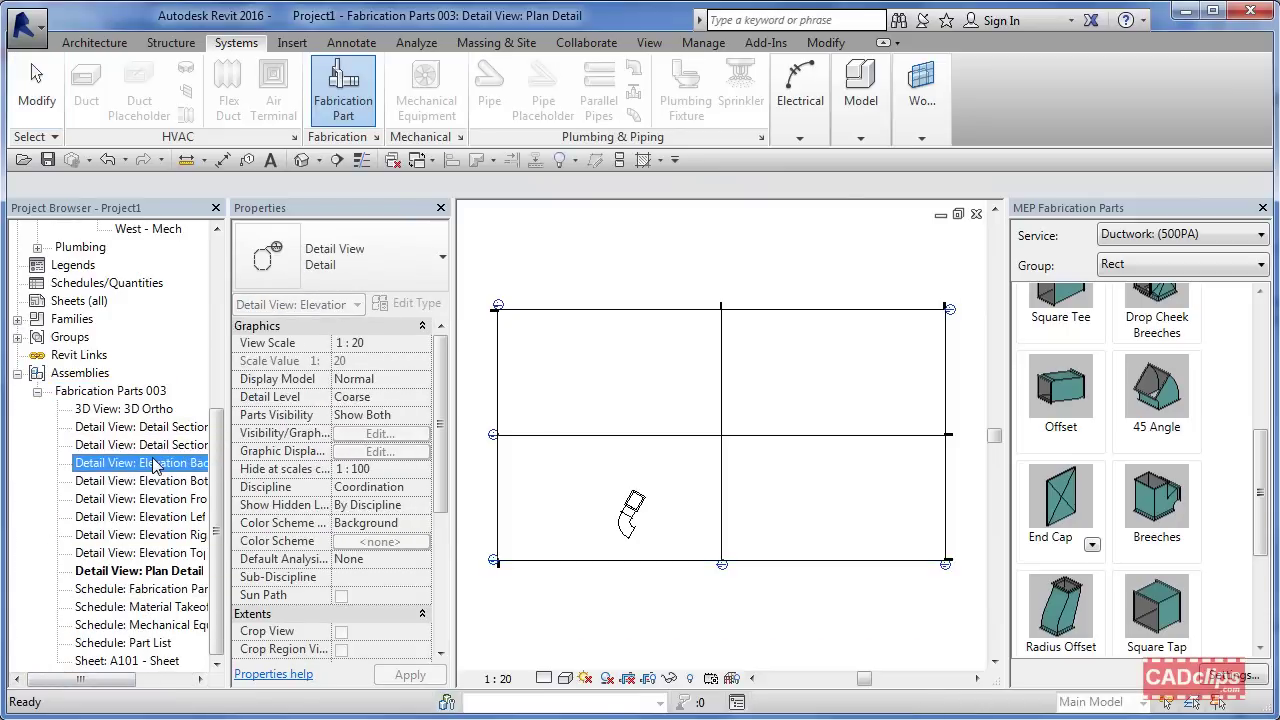
double_click(146, 535)
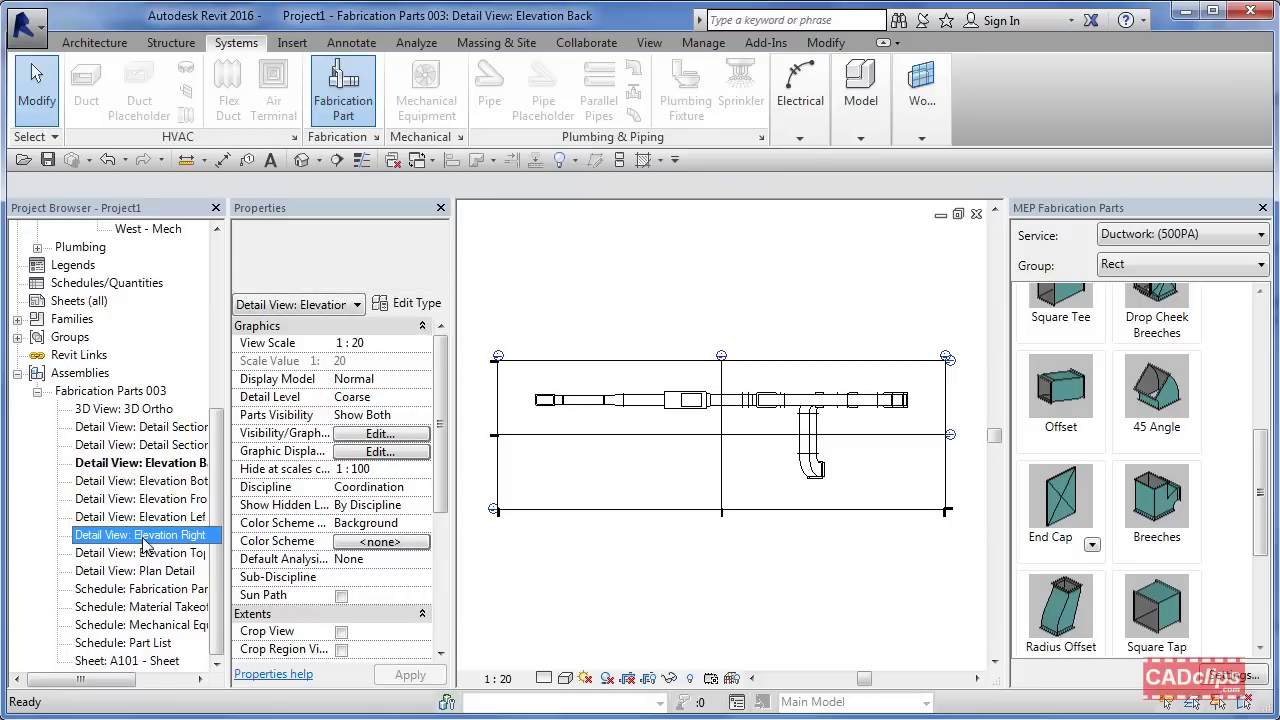
double_click(140, 607)
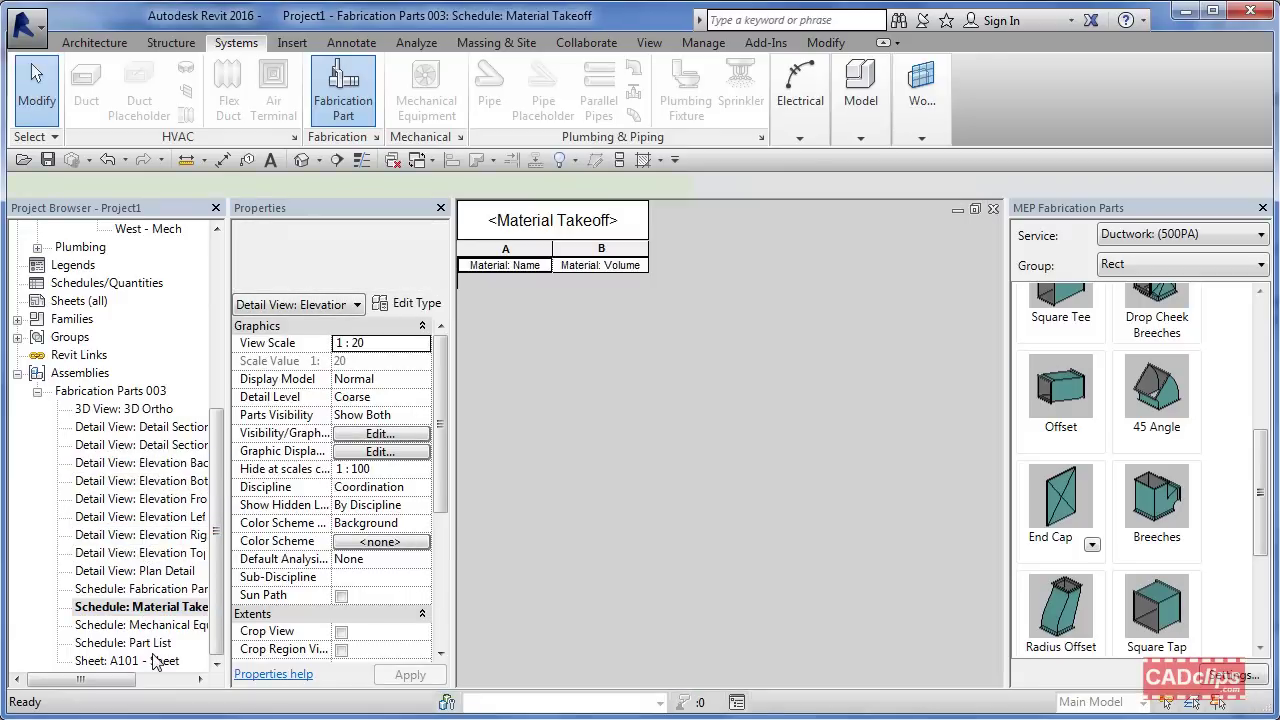
- Browse the assembly's Fabrication Part, Material Takeoff and Mechanical Equipment schedules
left_click(171, 656)
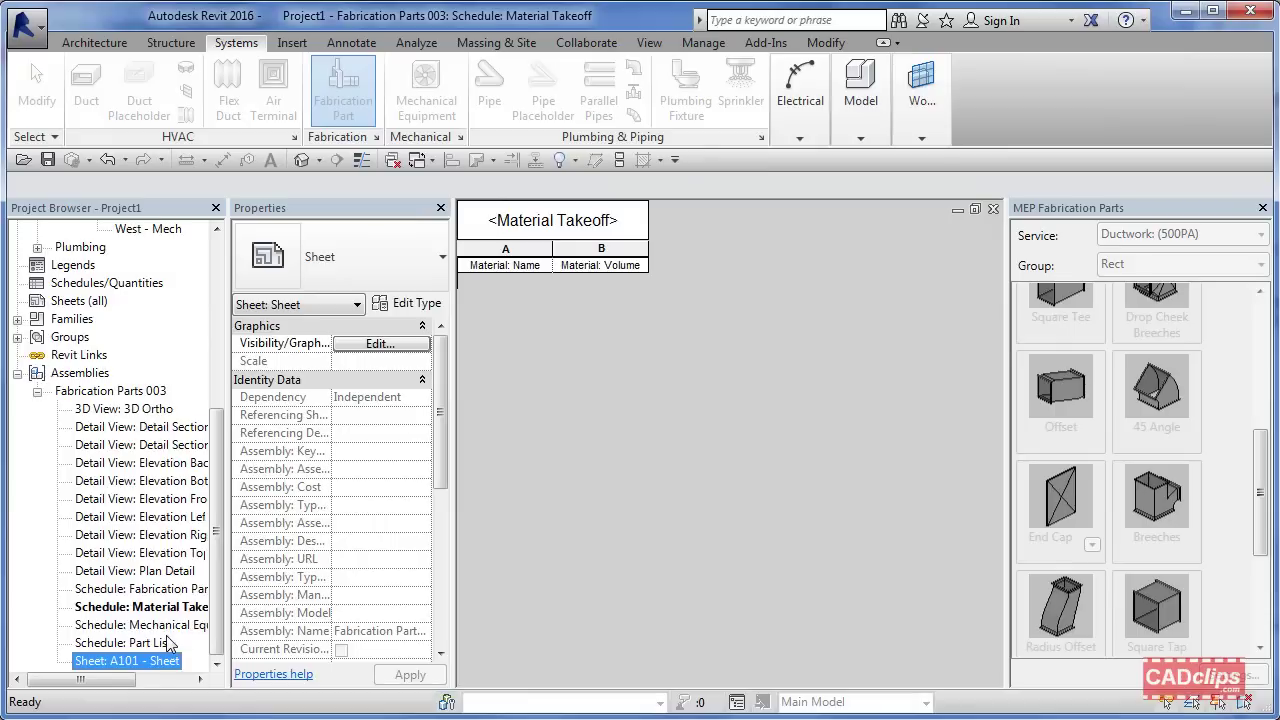
double_click(150, 590)
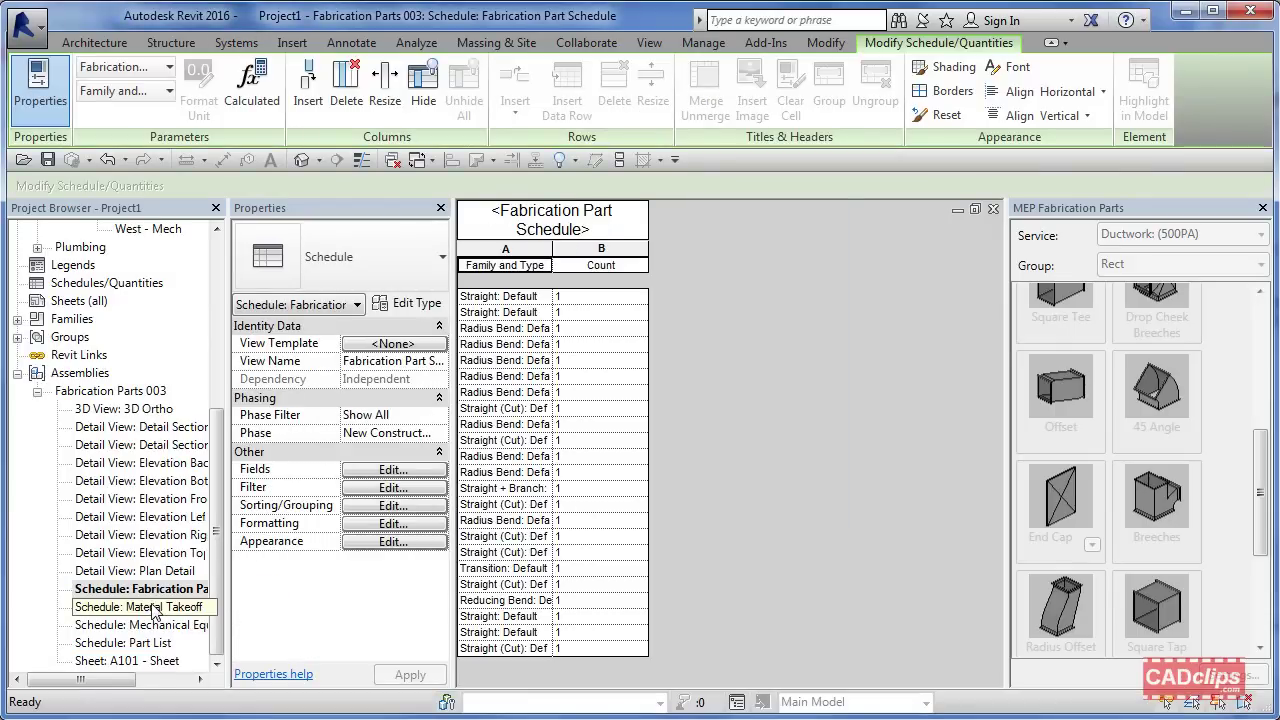
double_click(155, 607)
left_click(155, 625)
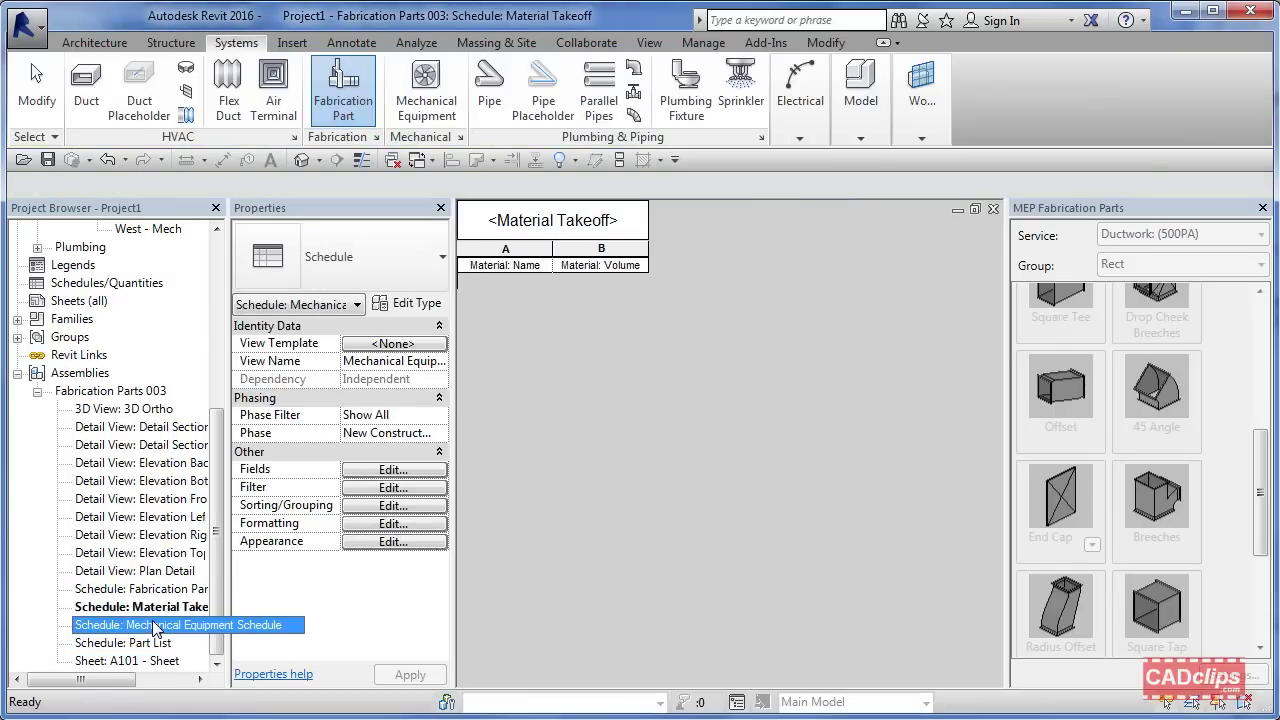
double_click(155, 625)
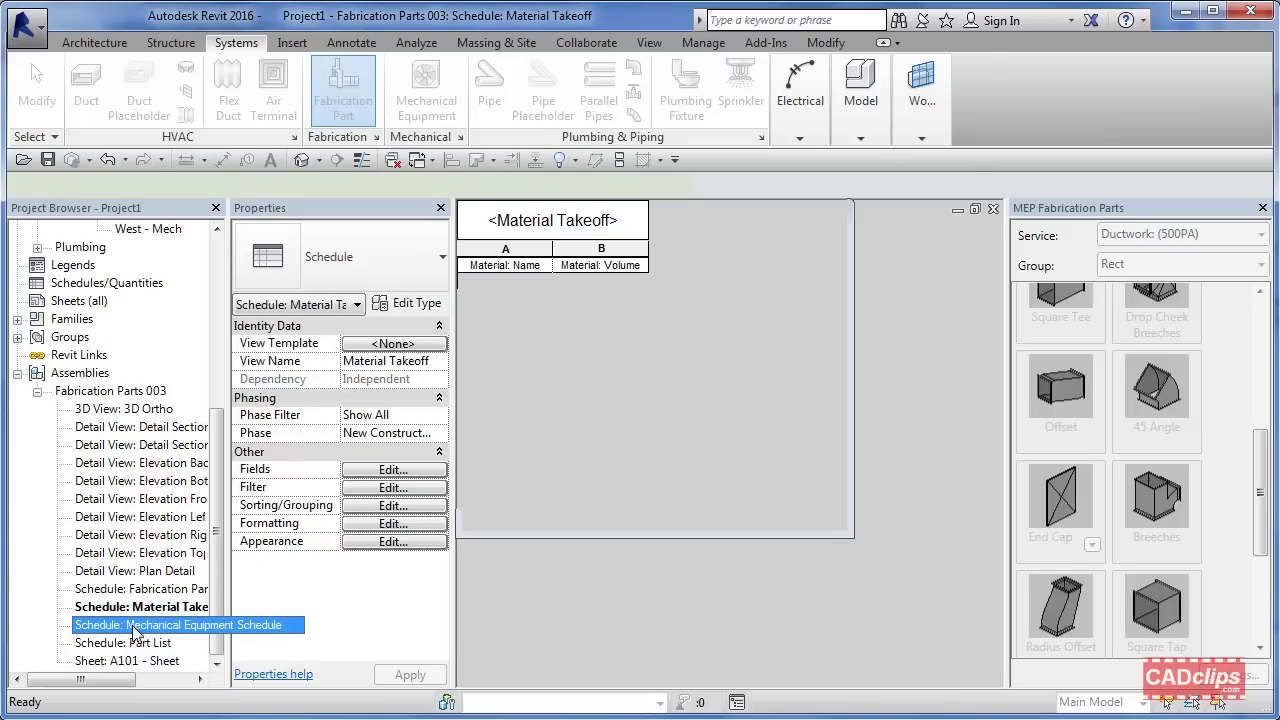
double_click(180, 592)
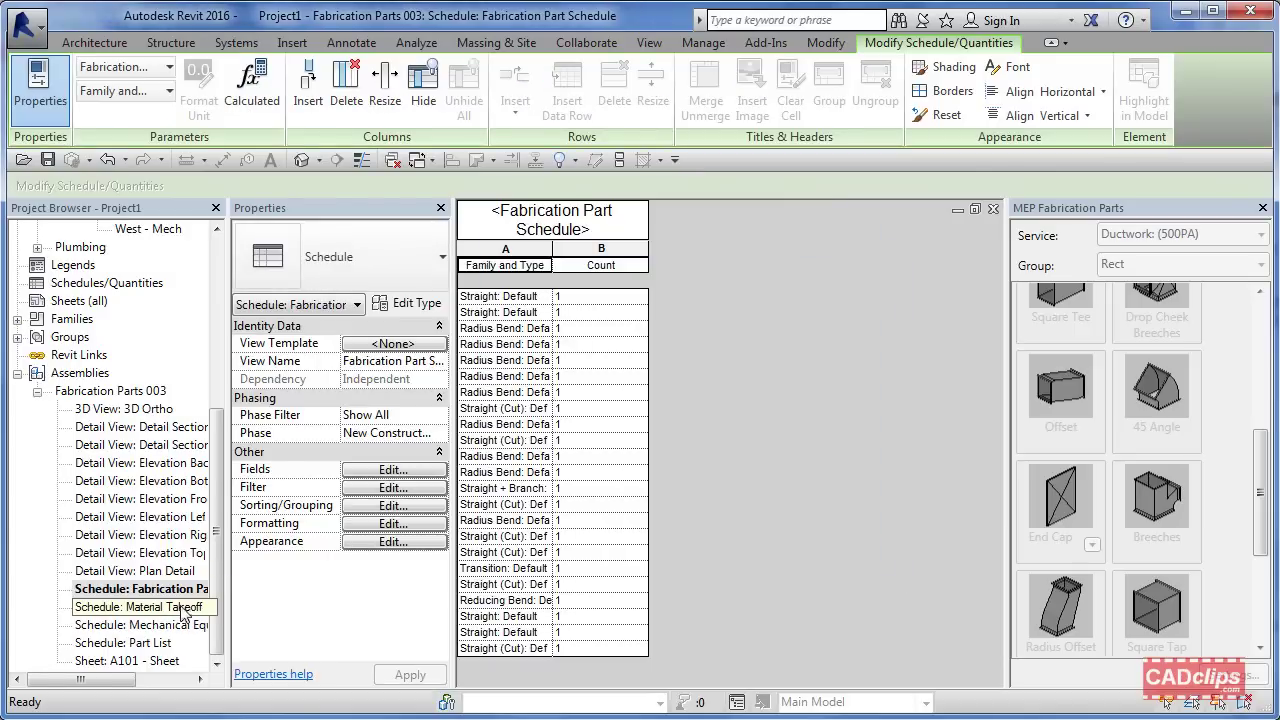
- In the Part List, widen the Category and Family and Type columns and narrow Count
double_click(149, 643)
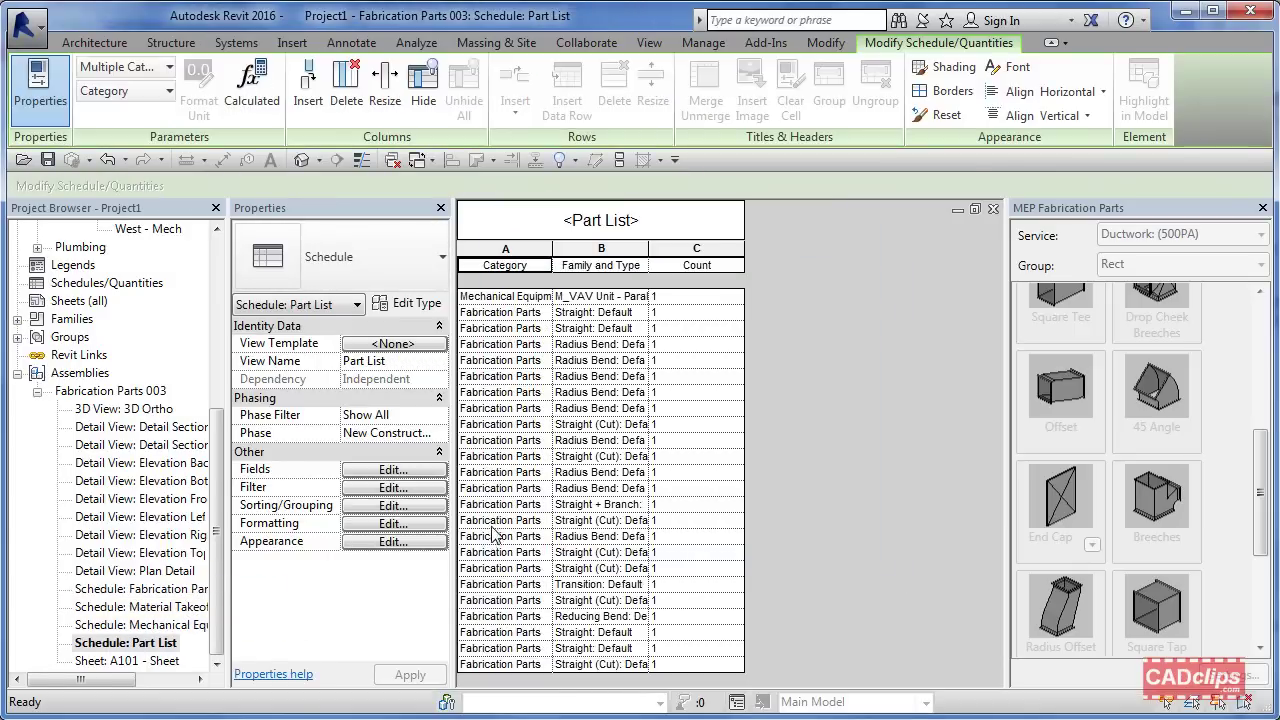
left_click_drag(650, 245, 686, 245)
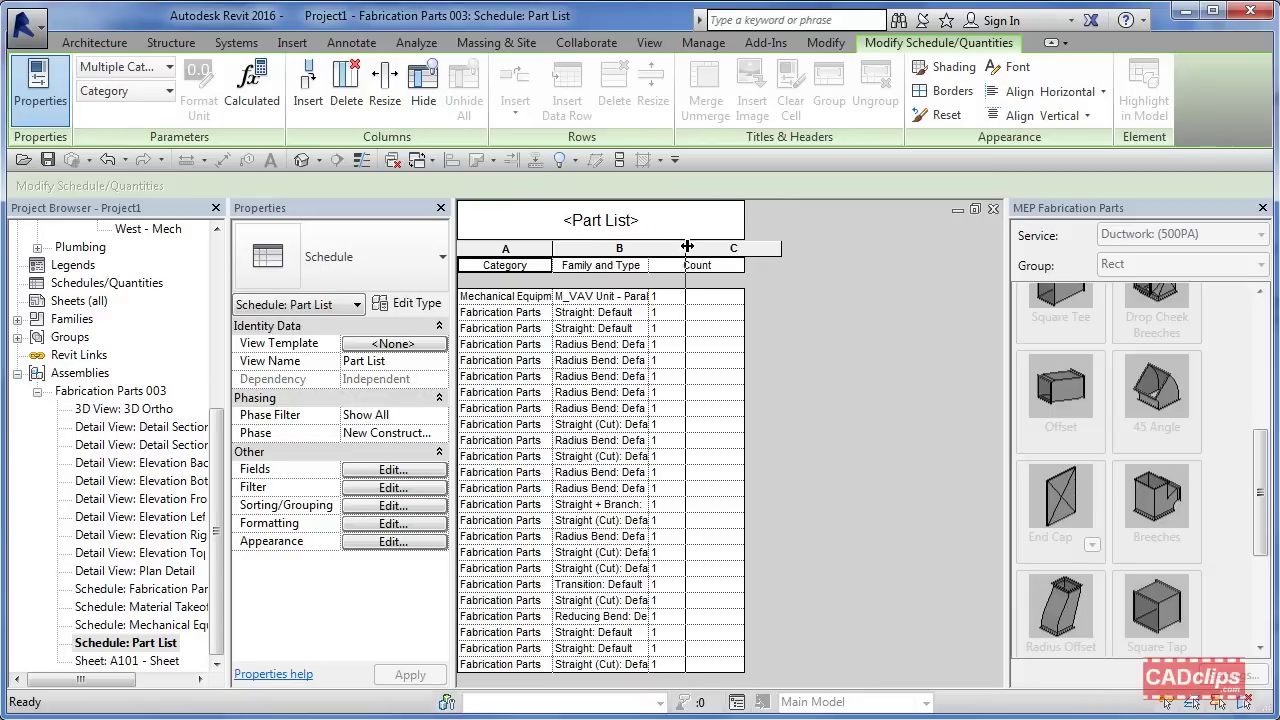
left_click_drag(549, 250, 577, 250)
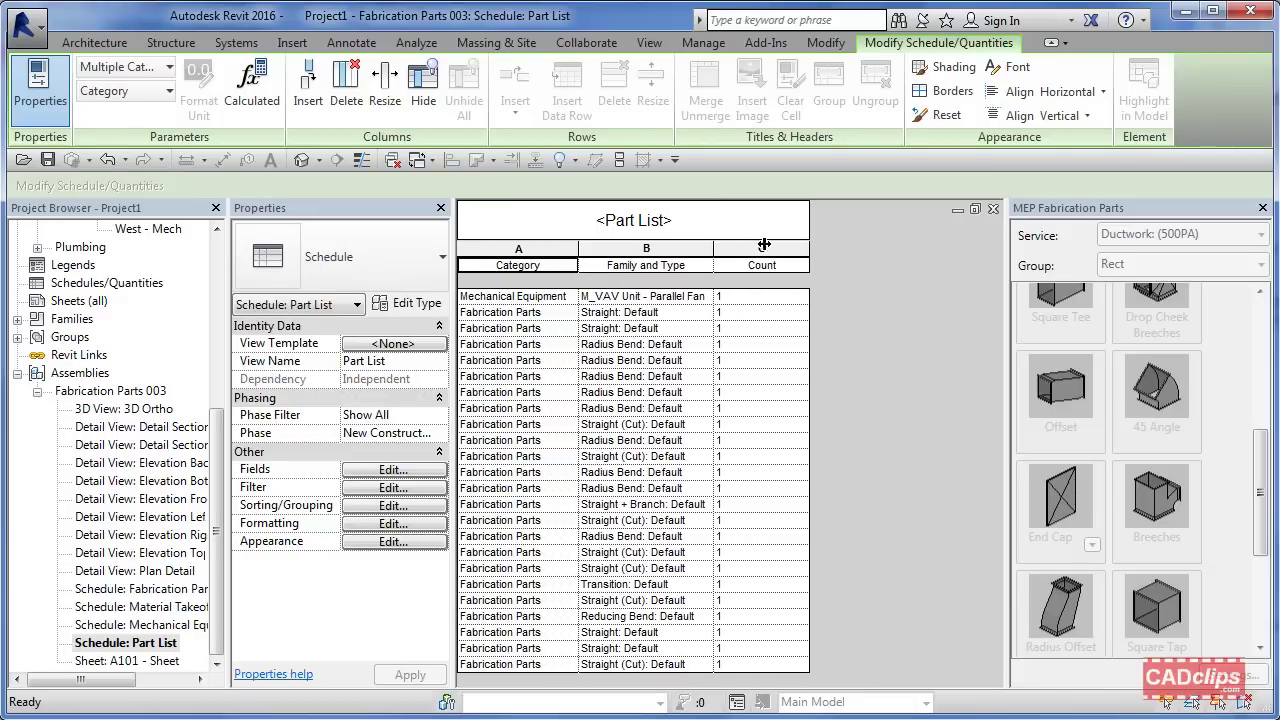
left_click_drag(809, 243, 773, 243)
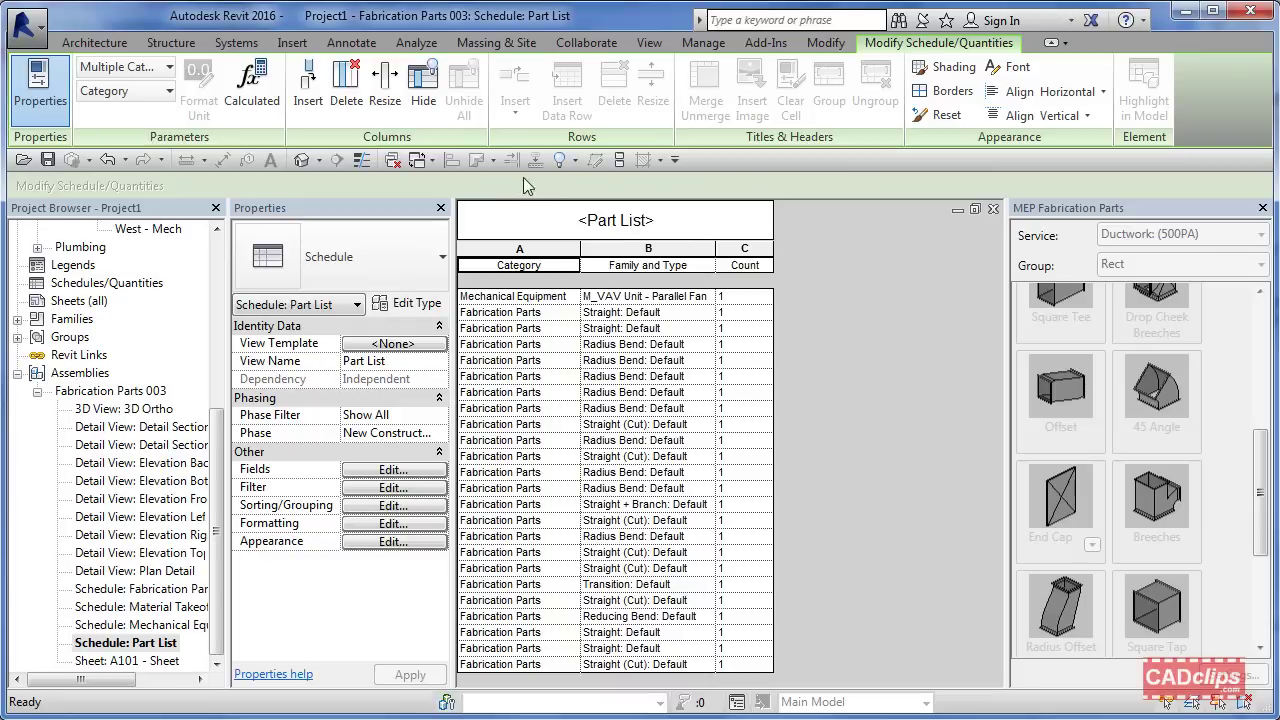
- Return to the Default 3D View and orbit and pan around the duct model
left_click(301, 160)
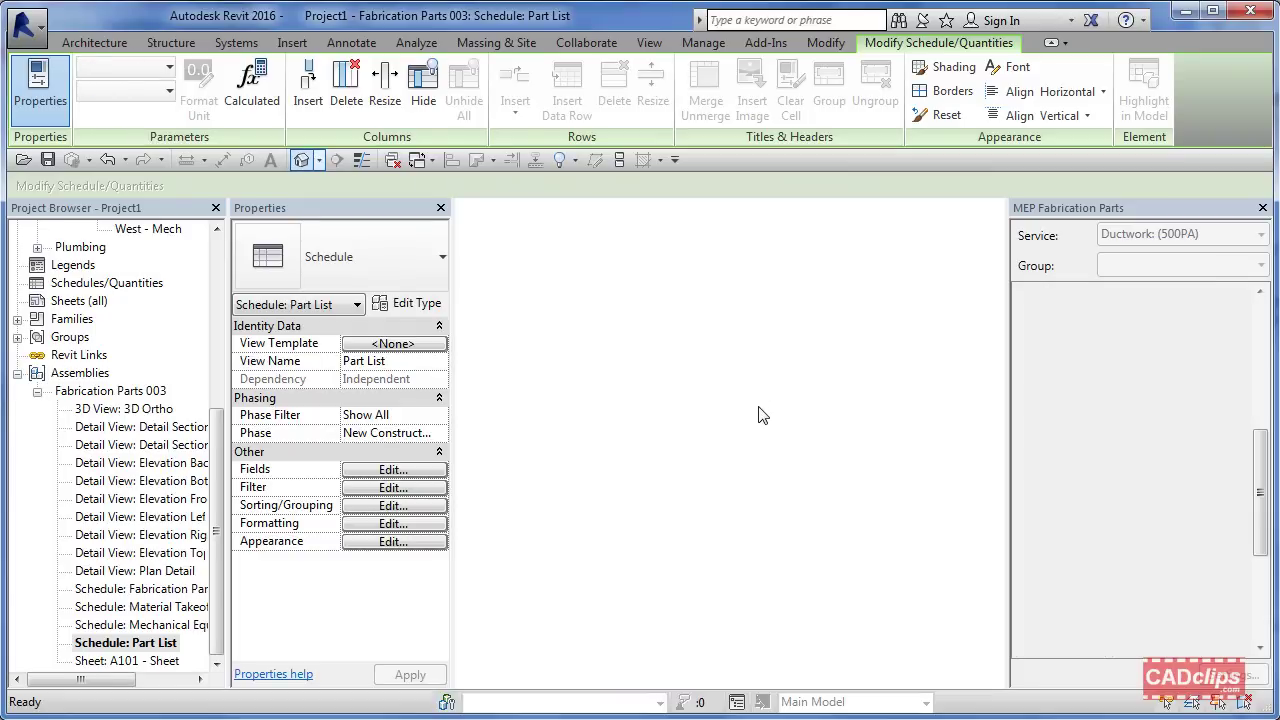
middle_click_drag(820, 478, 886, 491, "shift")
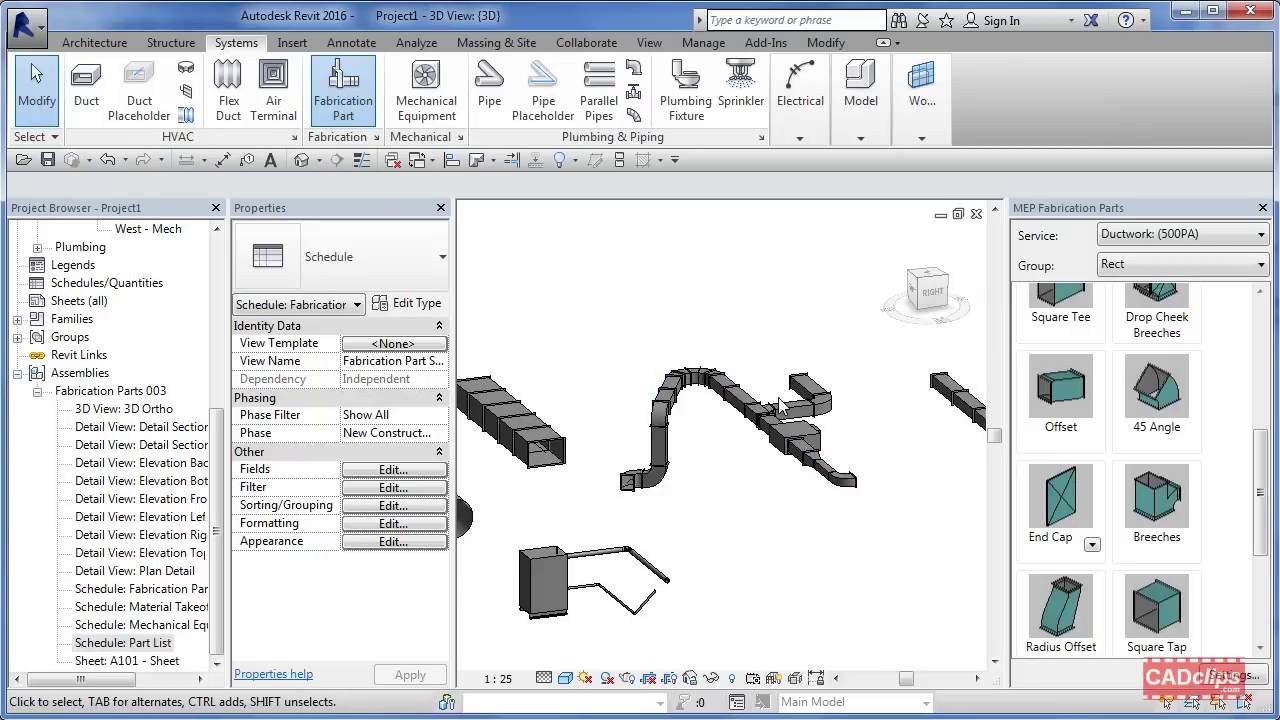
middle_click_drag(834, 566, 868, 569)
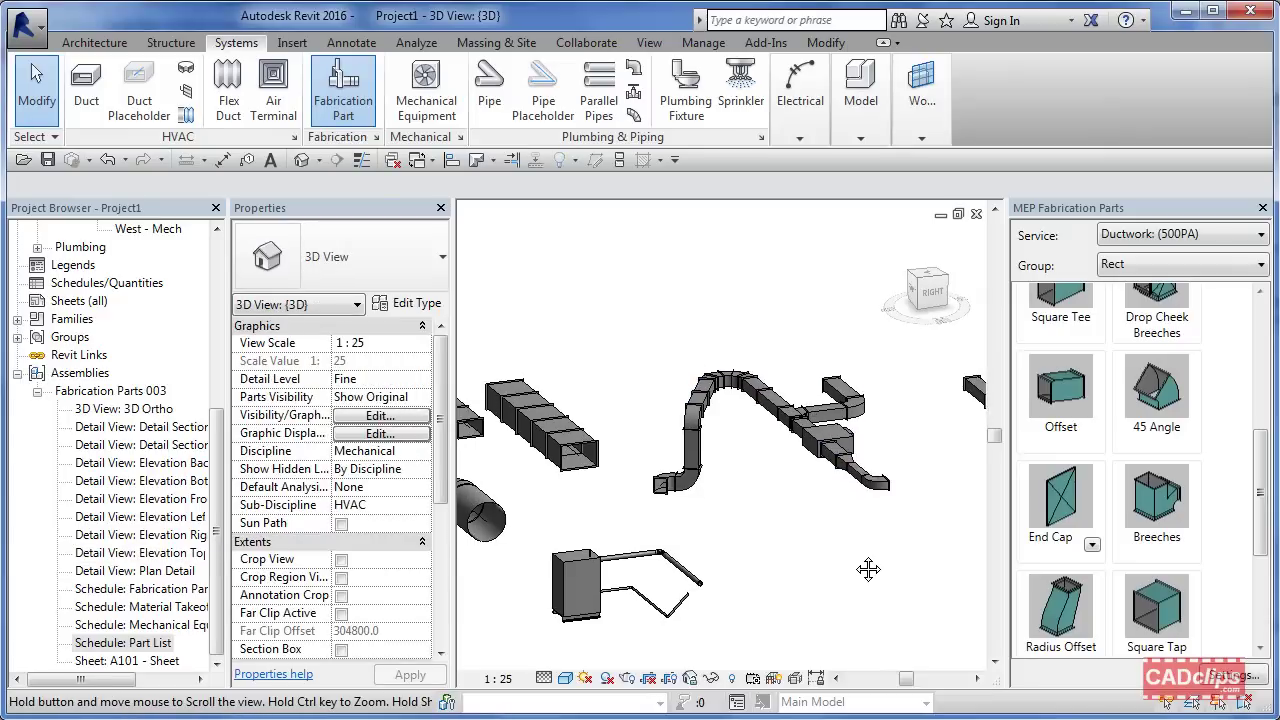